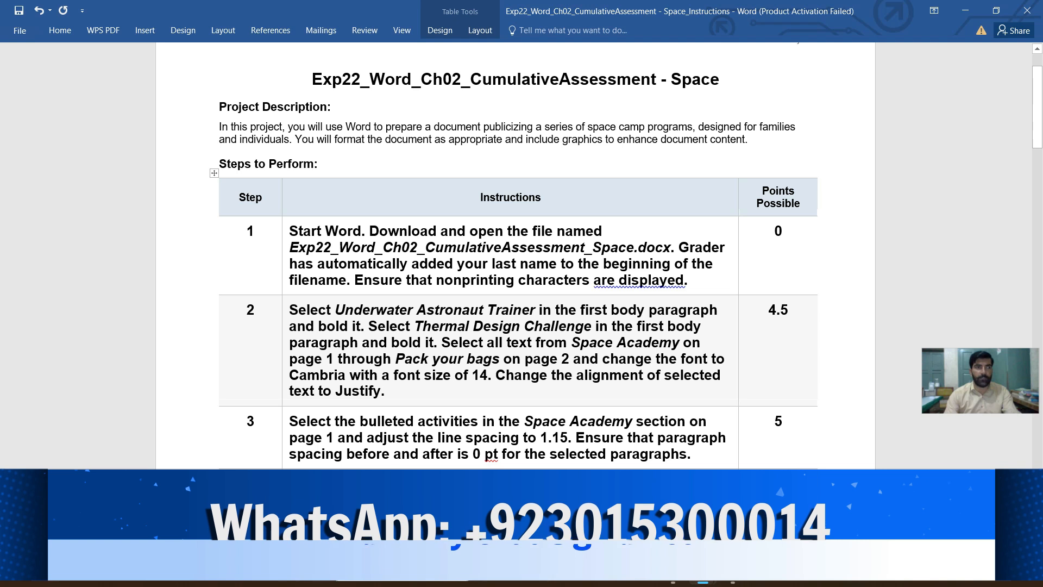
- Highlight the step 1 instruction text in yellow in the instructions table
left_click_drag(220, 107, 705, 154)
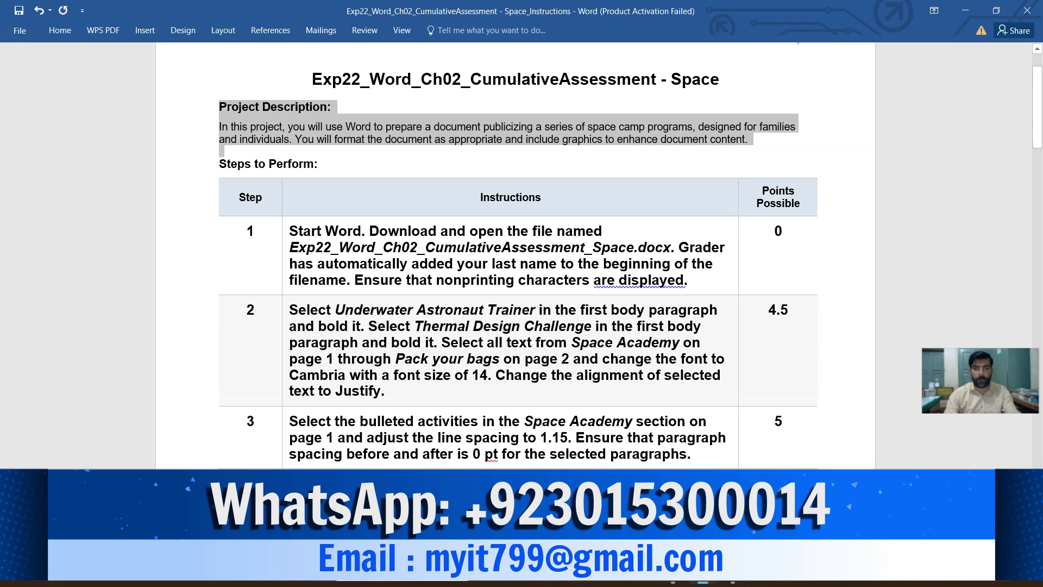
scroll(517, 256, "down", 2)
scroll(516, 256, "down", 4)
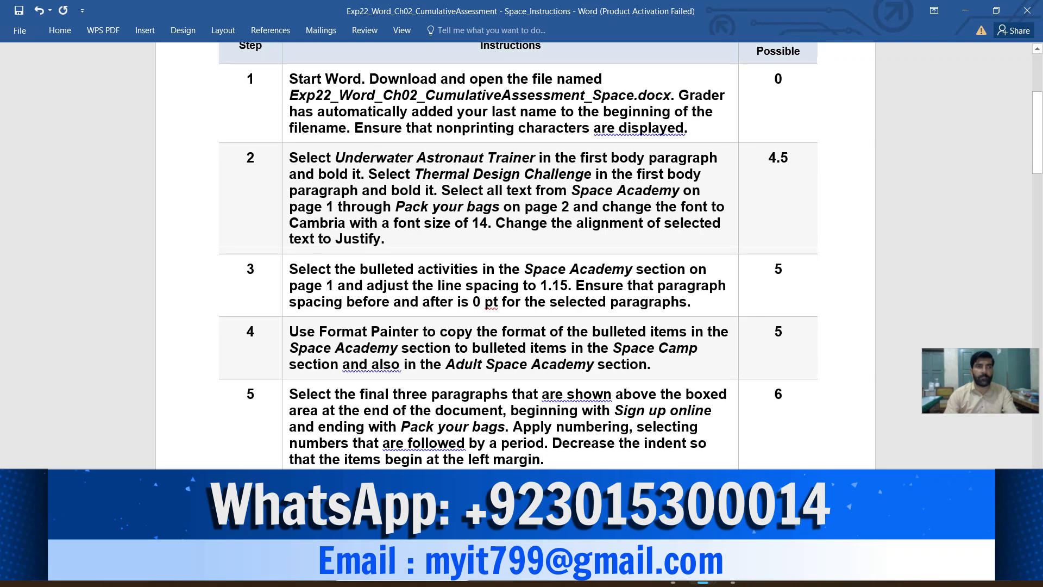
left_click(285, 112)
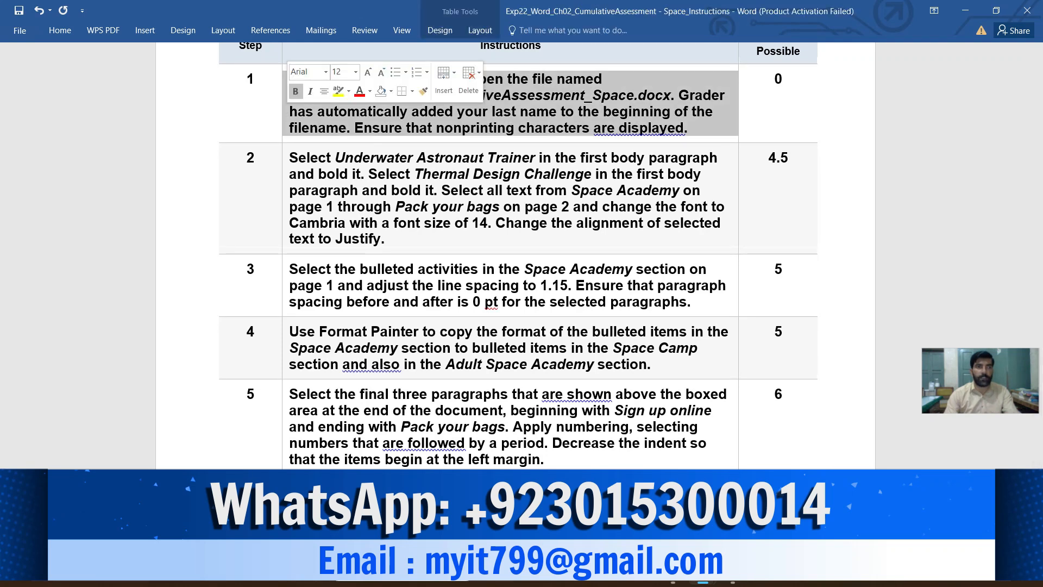
left_click(338, 90)
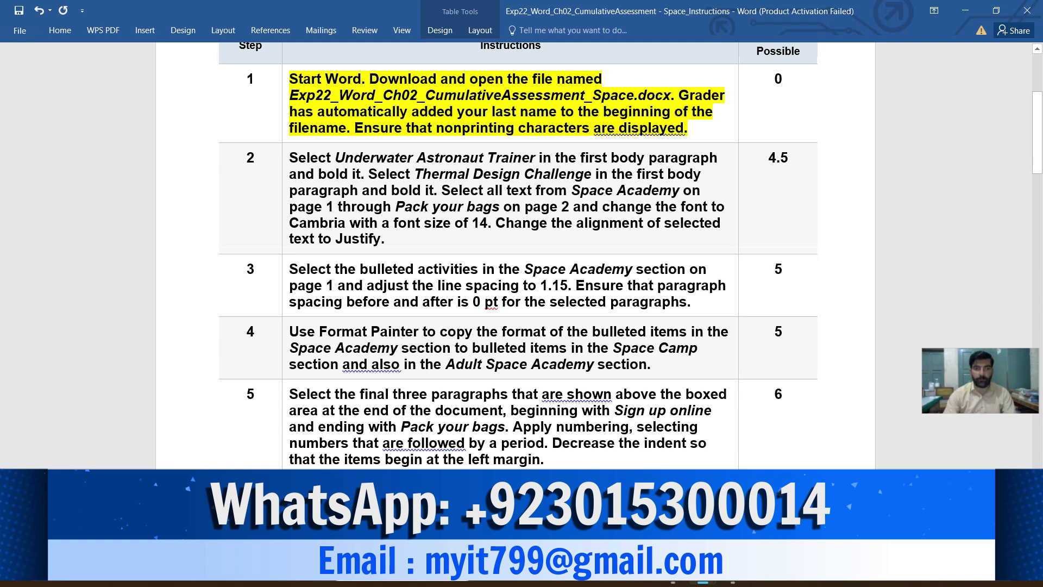
- Switch to the Space Camp Programs document and look through its sections, from the title to the boxed text on page 2
mouse_move(703, 574)
left_click(775, 506)
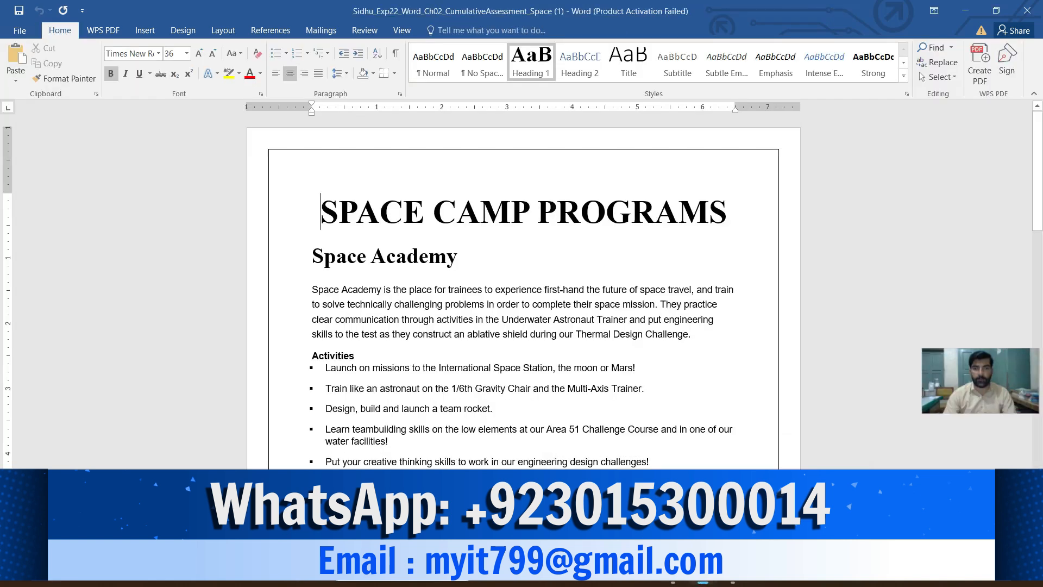
scroll(523, 288, "down", 5)
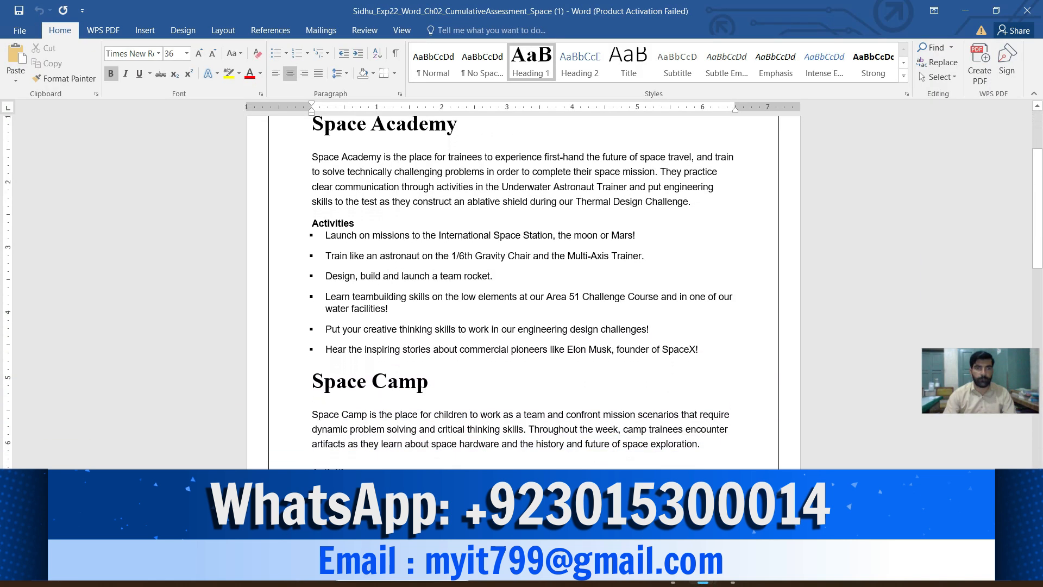
scroll(523, 288, "down", 8)
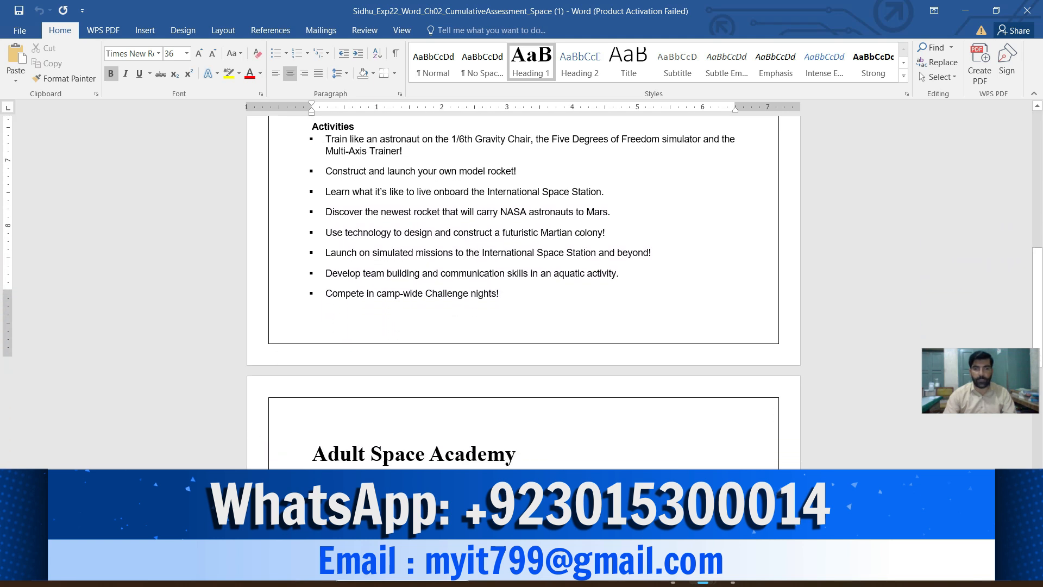
scroll(523, 288, "down", 8)
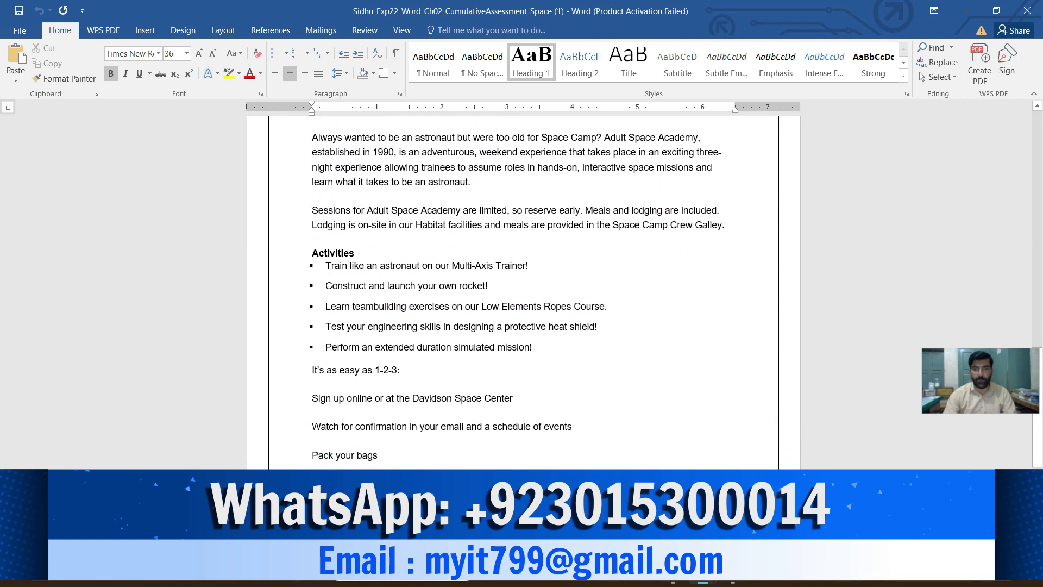
scroll(523, 288, "down", 1)
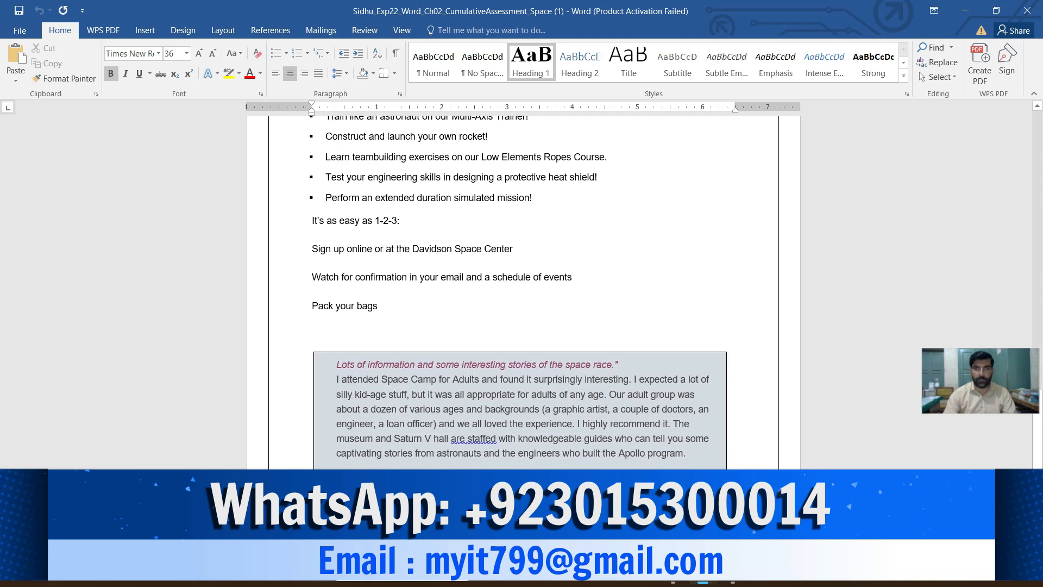
key("ctrl+Home")
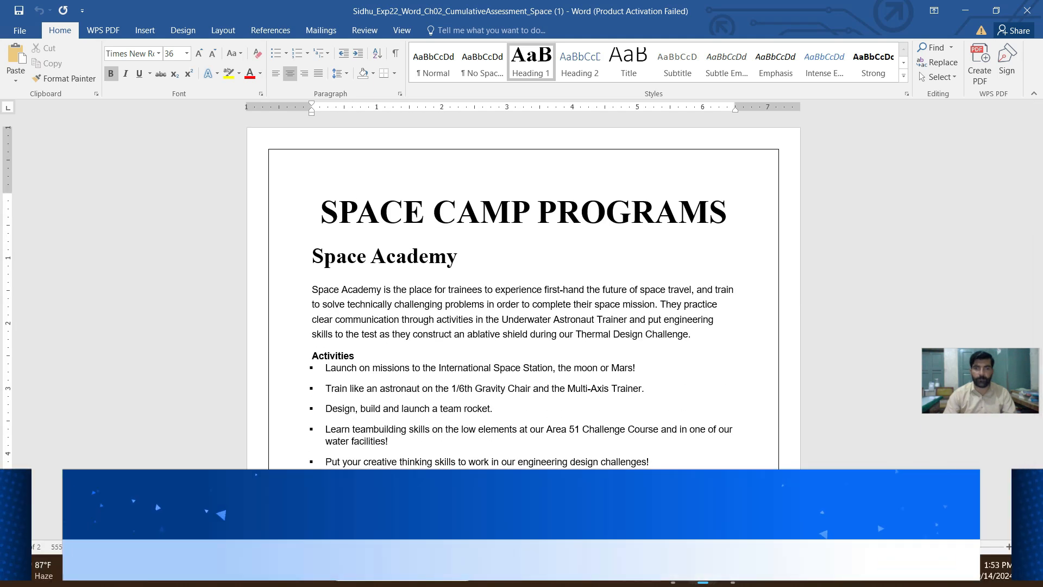
scroll(523, 288, "up", 2)
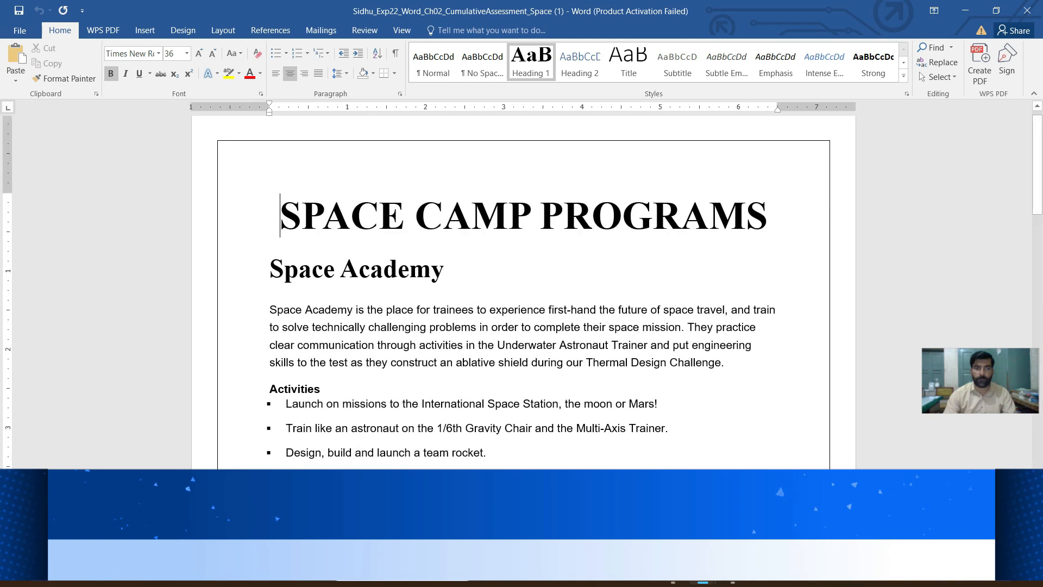
- Return to the instructions document and highlight the step 2 instruction text in yellow
mouse_move(702, 571)
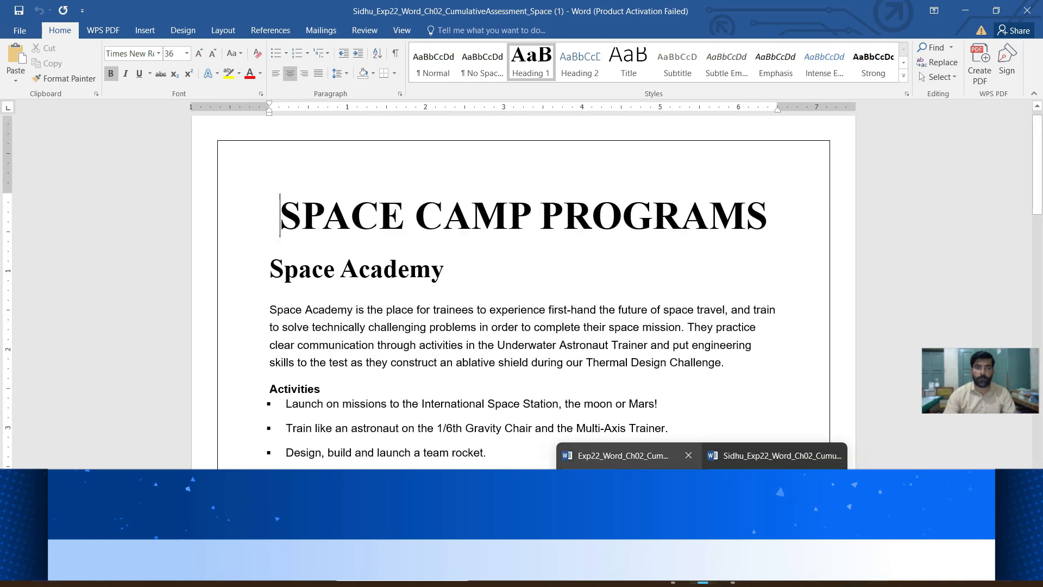
left_click(623, 455)
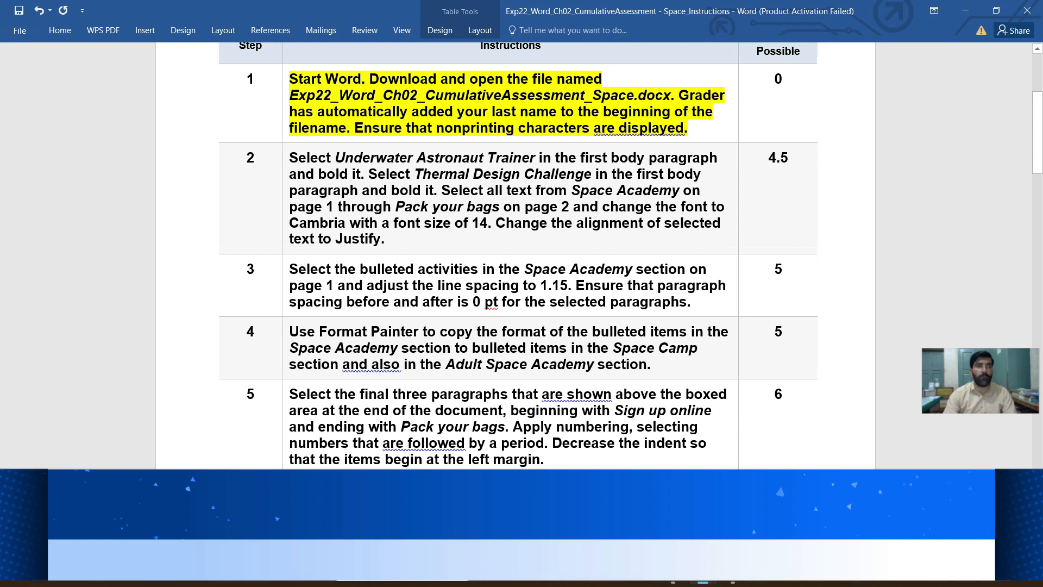
left_click_drag(290, 159, 386, 240)
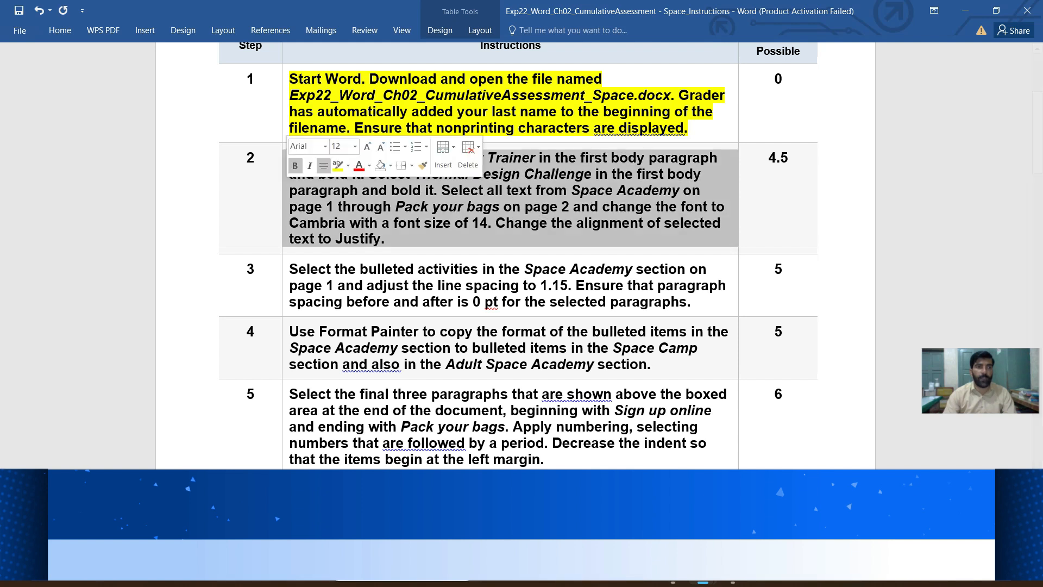
left_click(337, 165)
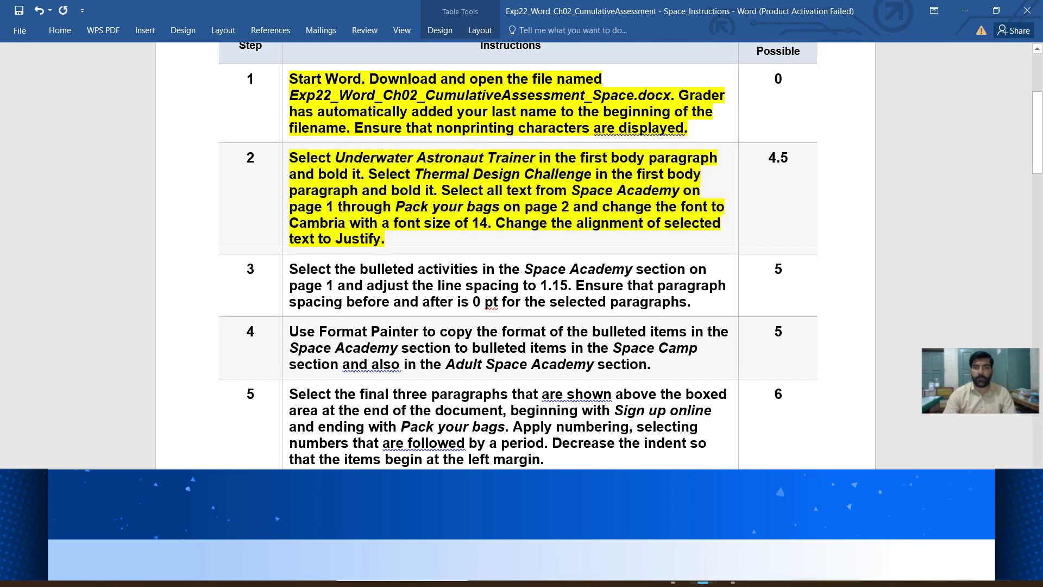
- Mark the phrase Underwater Astronaut Trainer in instruction 2 and bold that phrase in the Space Camp Programs document's first body paragraph
scroll(519, 256, "down", 3)
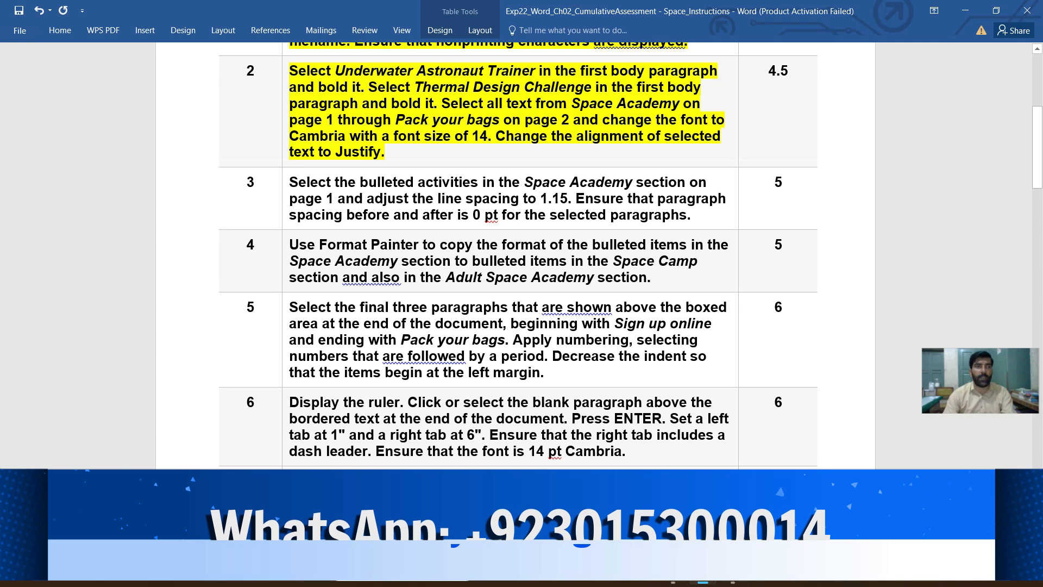
left_click_drag(335, 71, 526, 71)
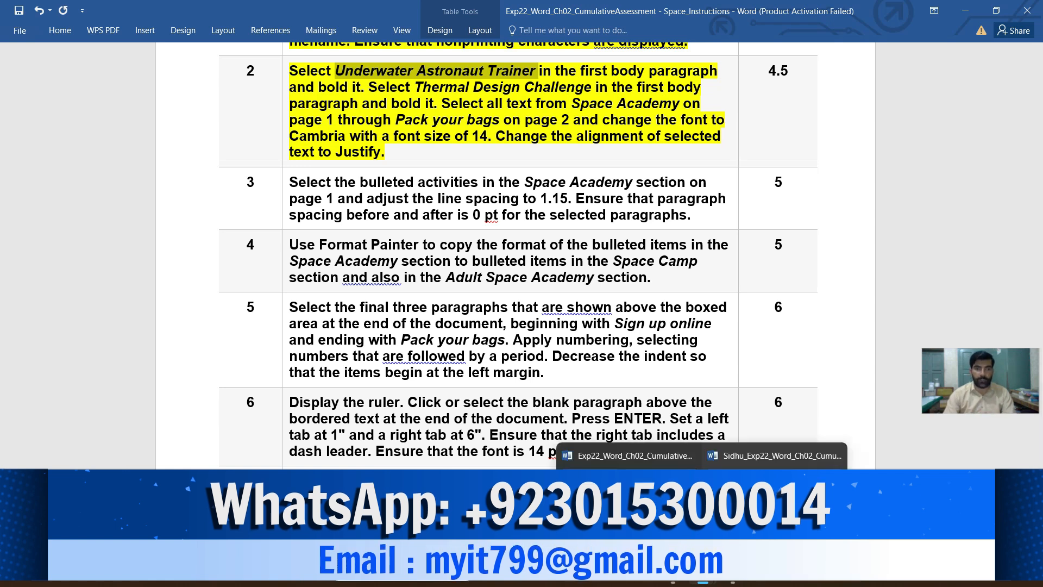
mouse_move(702, 574)
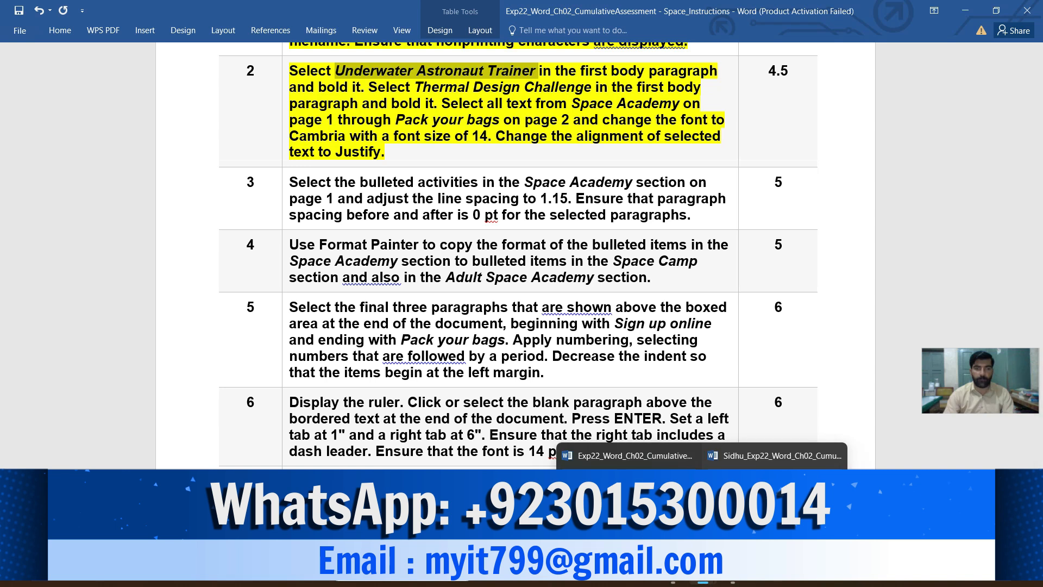
left_click(775, 503)
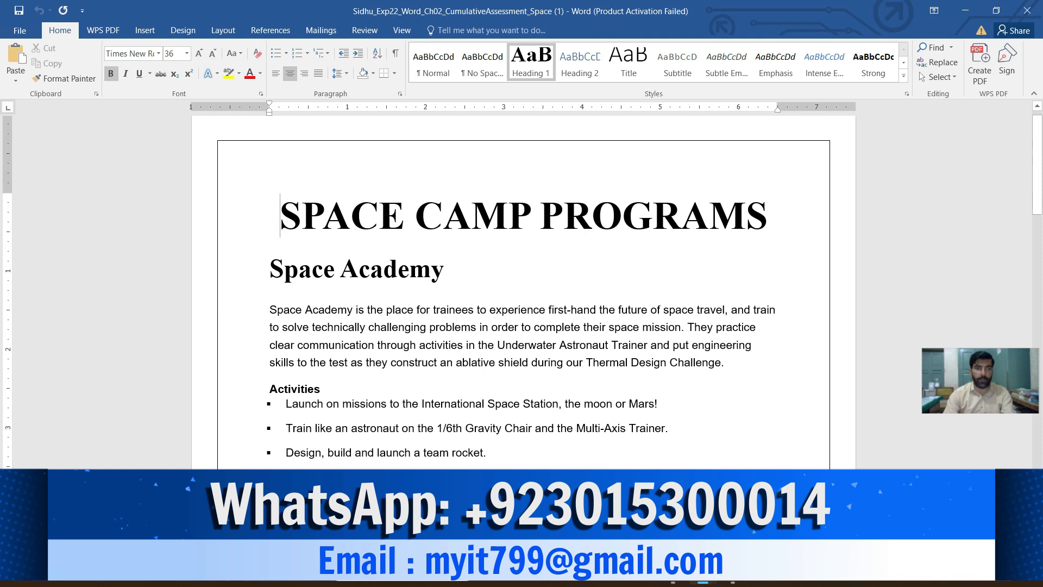
left_click_drag(497, 345, 650, 345)
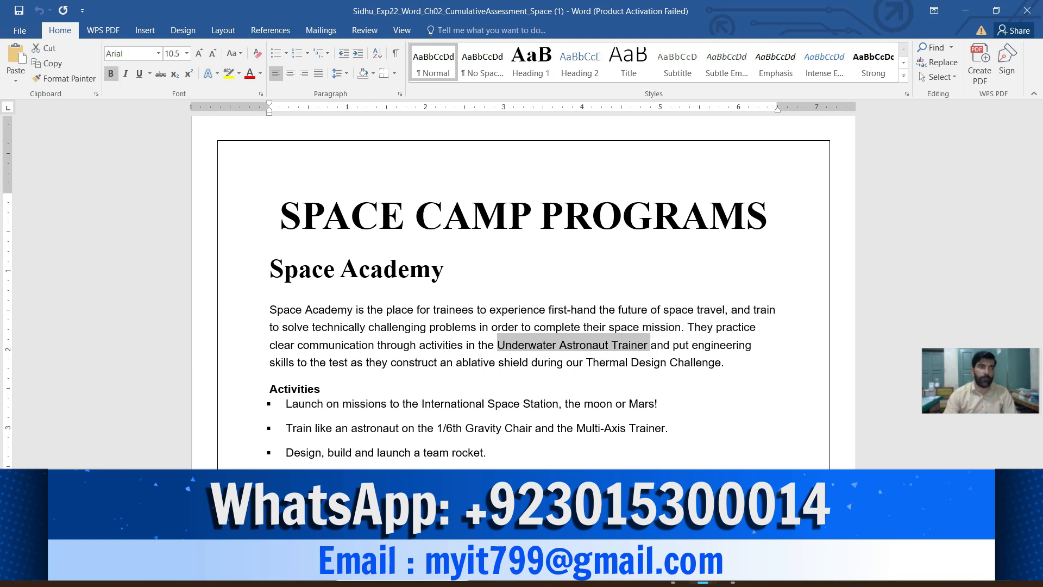
left_click(111, 73)
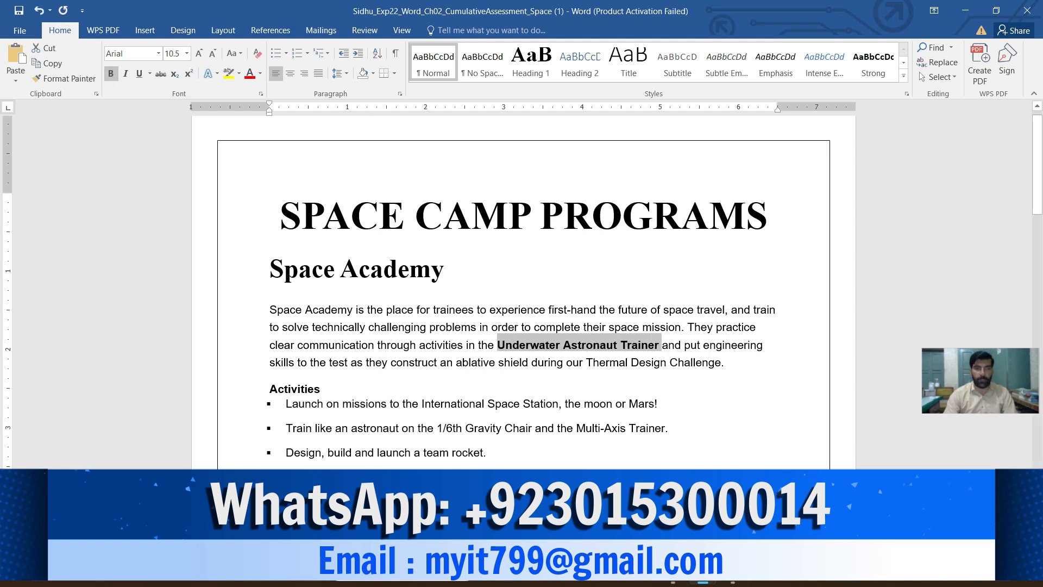
- Check instruction 2 for the second phrase and bold Thermal Design Challenge in the Space Camp Programs document's first body paragraph
mouse_move(703, 571)
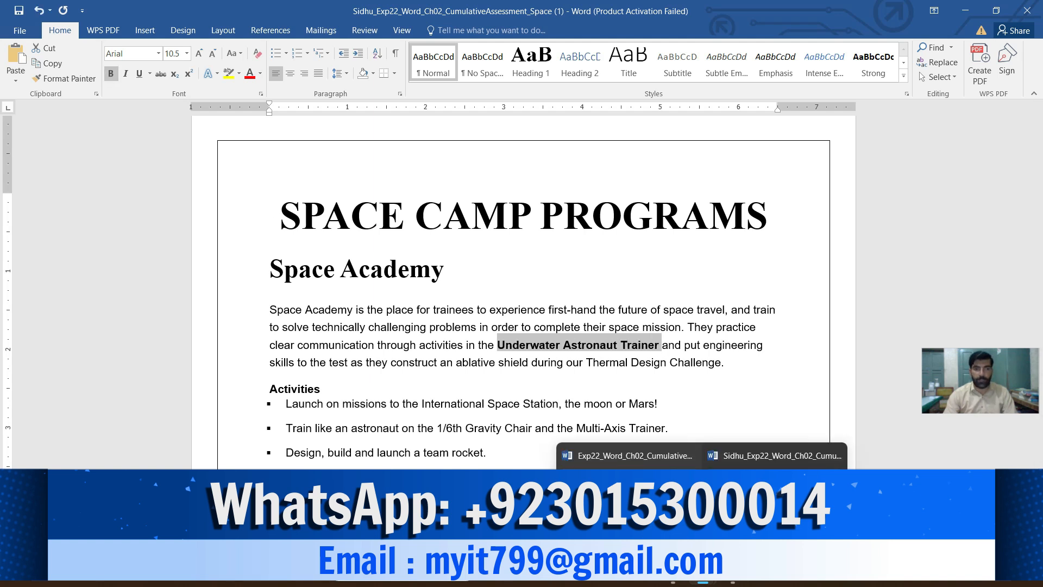
left_click(630, 500)
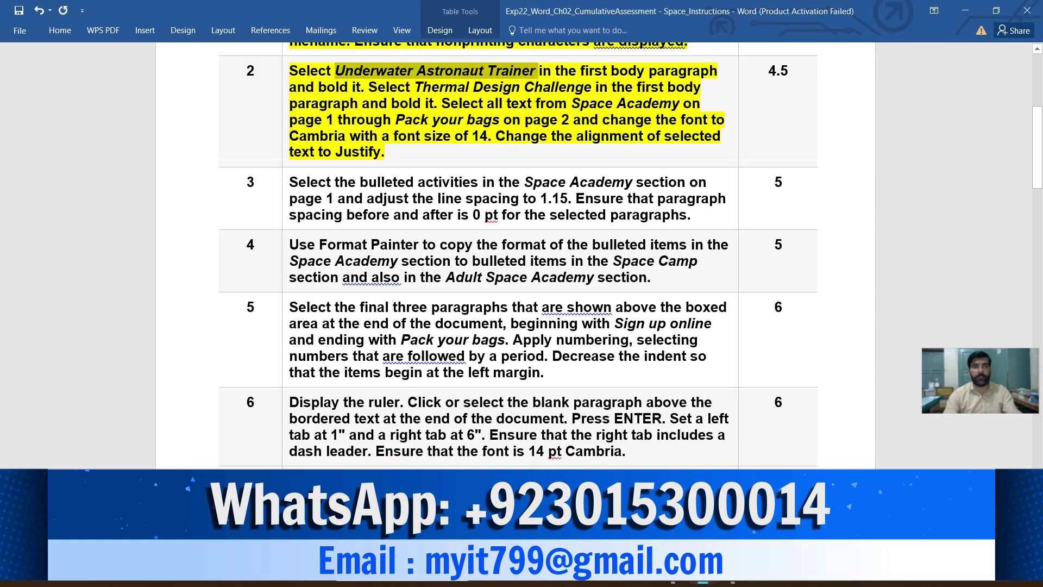
left_click(442, 104)
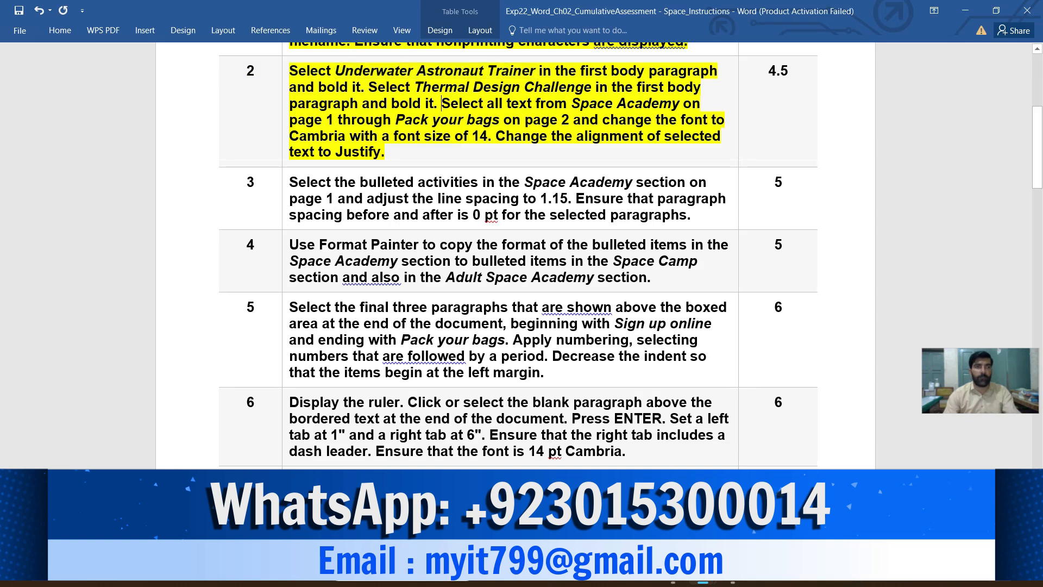
left_click_drag(414, 86, 594, 87)
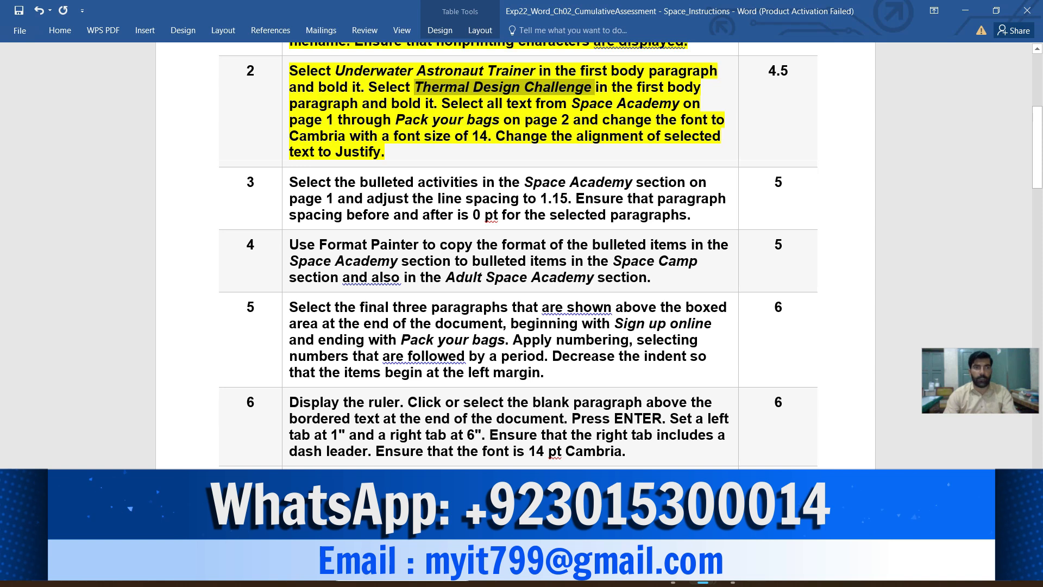
mouse_move(702, 572)
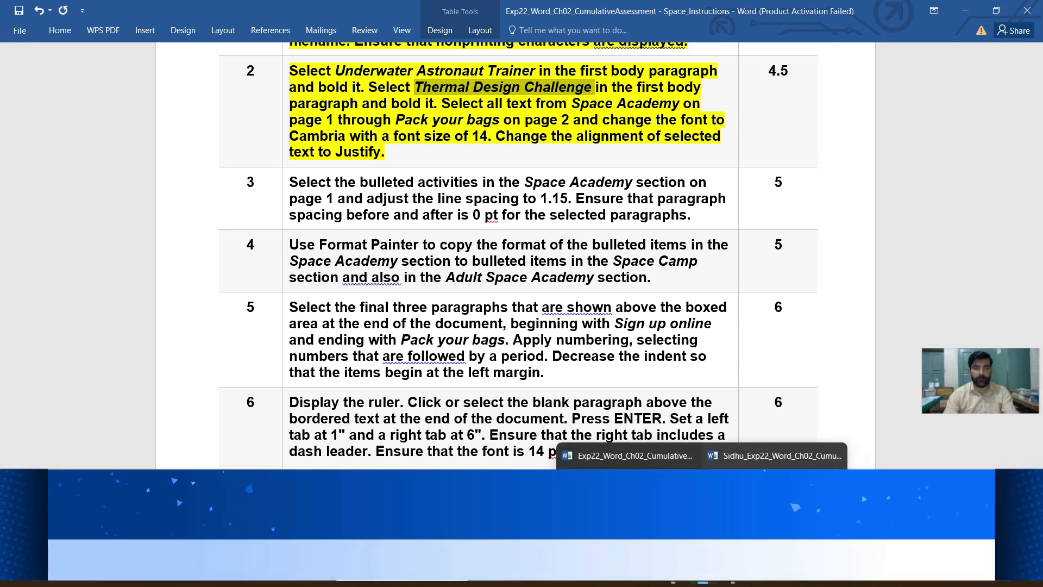
left_click(777, 455)
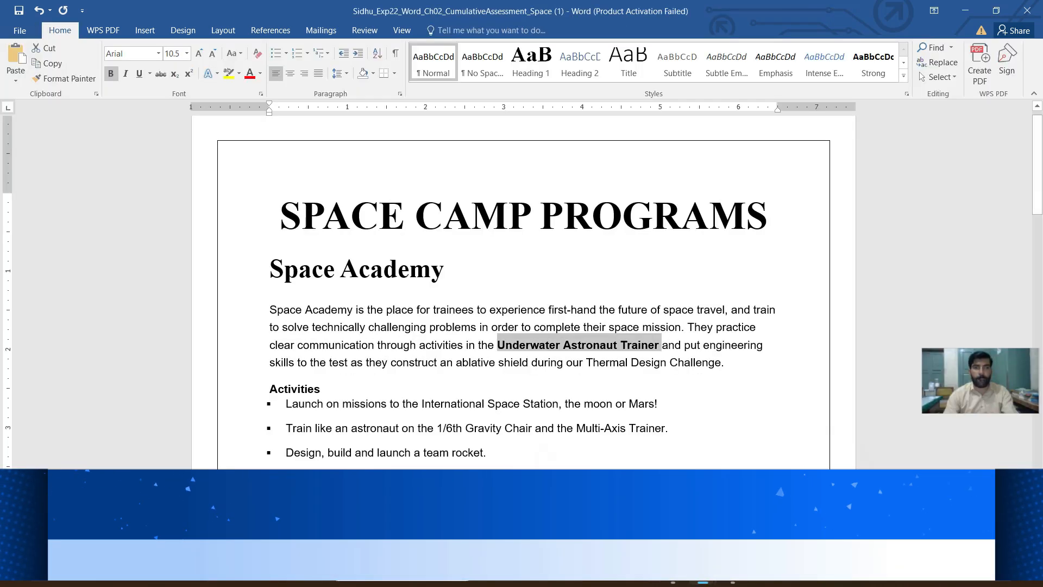
left_click_drag(586, 362, 721, 362)
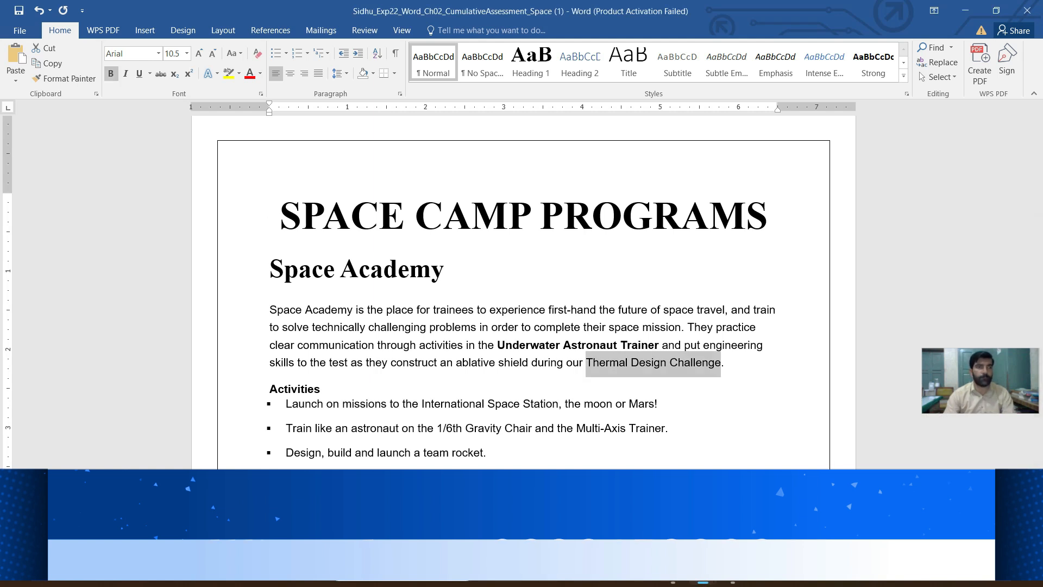
left_click(111, 74)
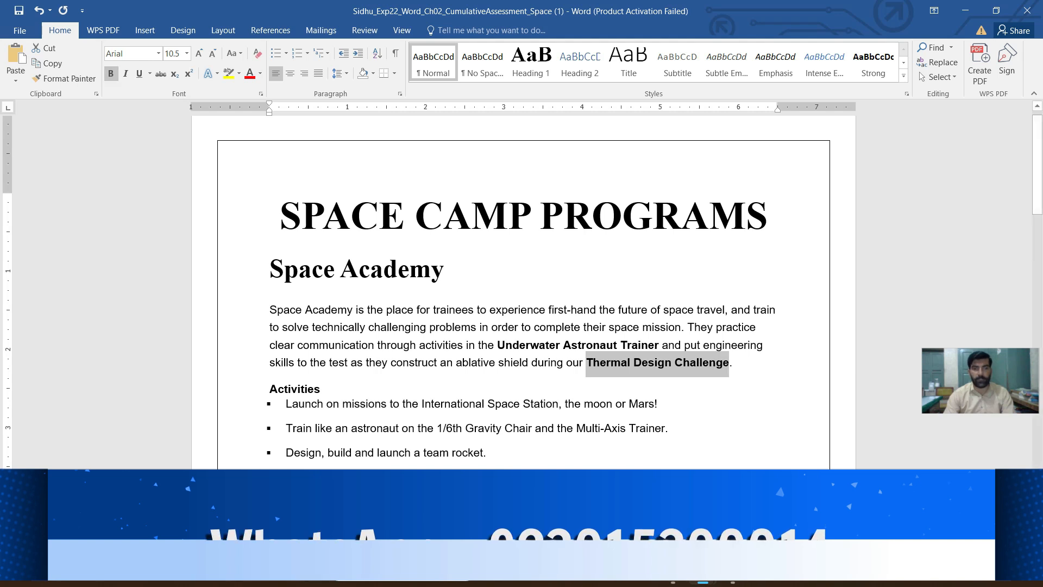
- Return to the instructions document and mark the instruction 2 wording that covers the text from Space Academy through Pack your bags
mouse_move(703, 574)
left_click(629, 500)
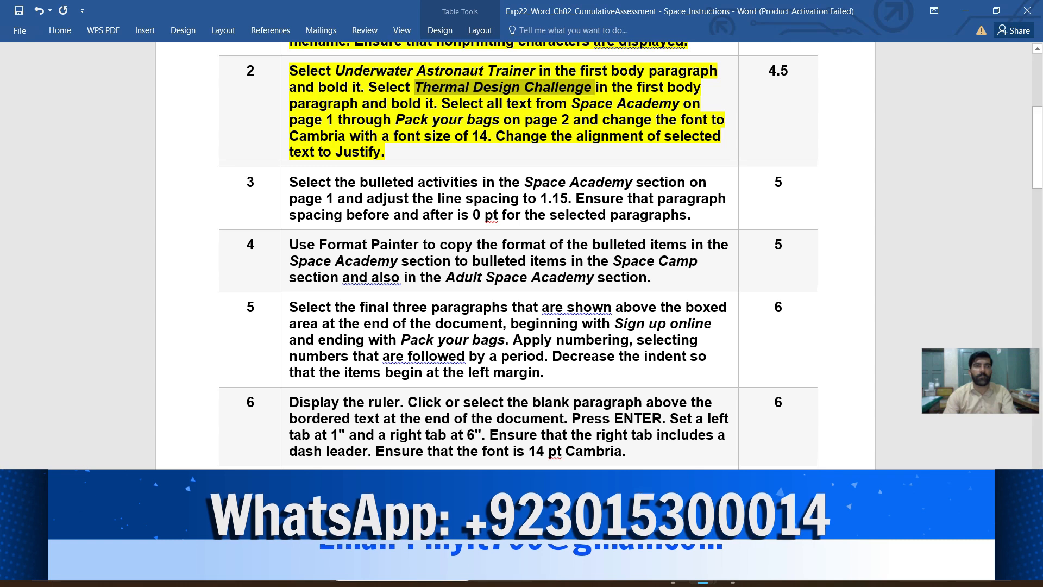
double_click(494, 104)
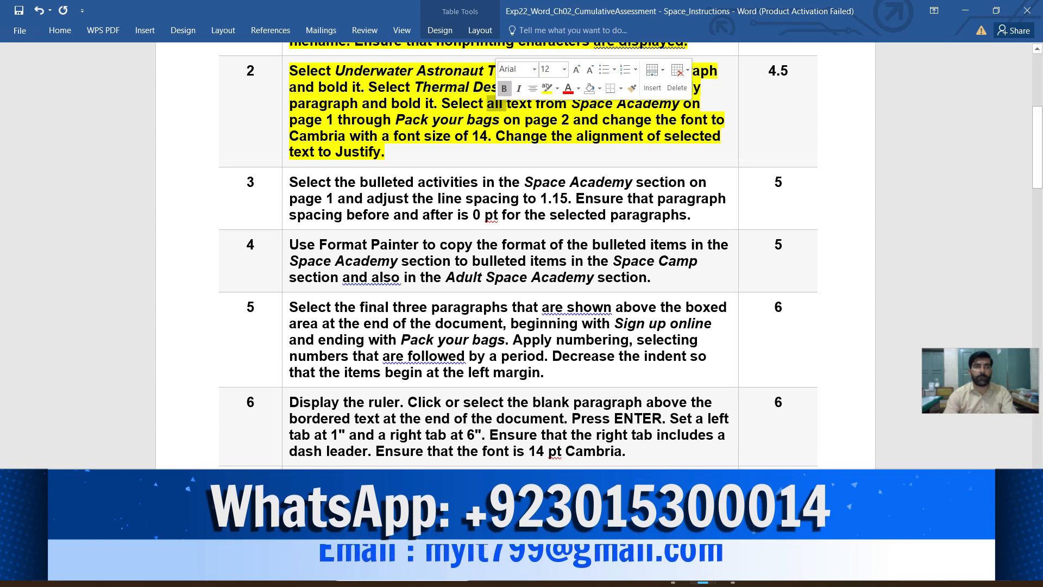
left_click(487, 104)
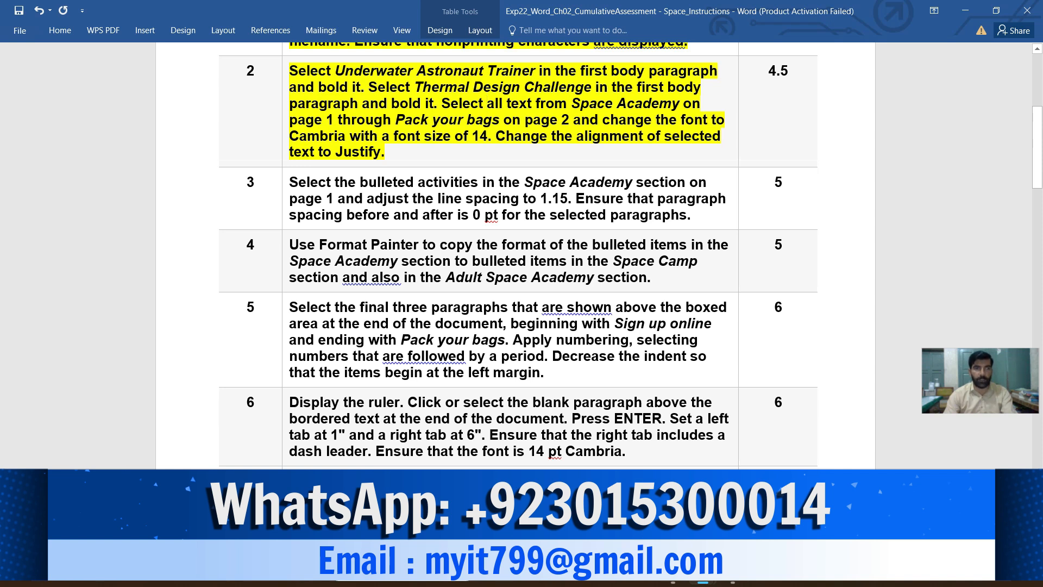
left_click_drag(536, 104, 580, 119)
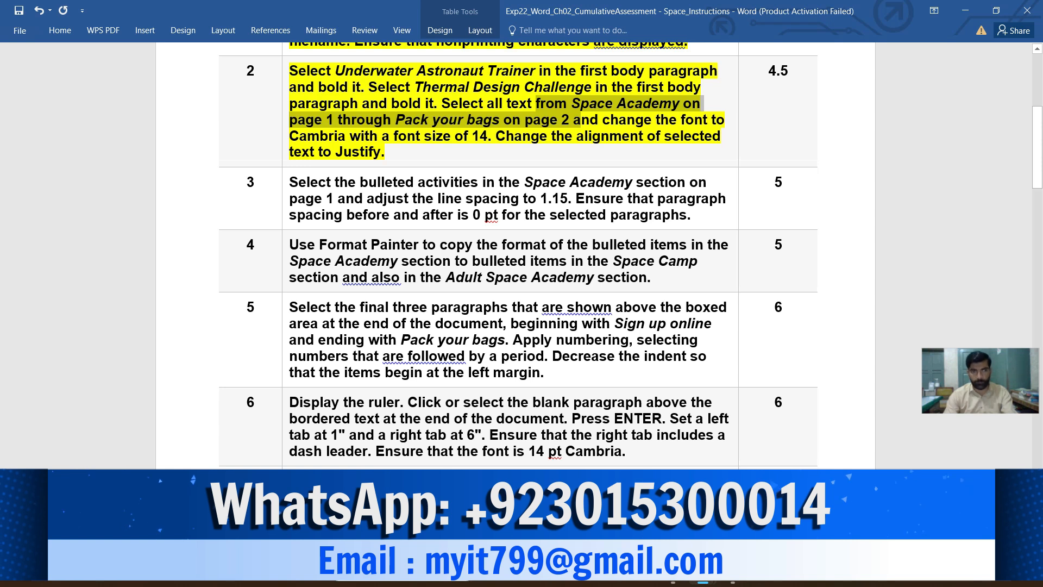
- In the Space Camp Programs document, change the font of all text from the Space Academy heading through Pack your bags to Cambria
mouse_move(702, 574)
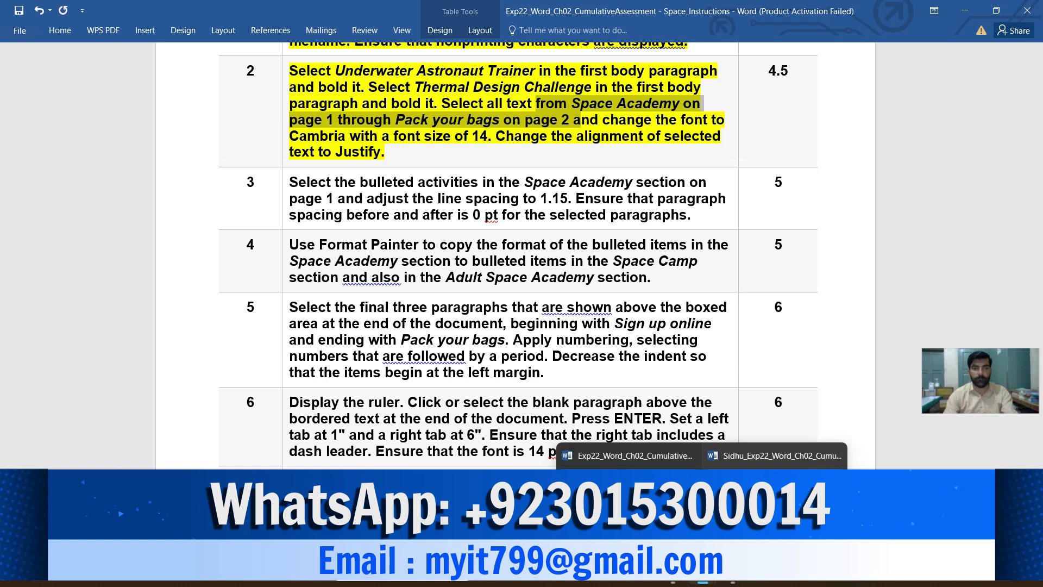
left_click(761, 455)
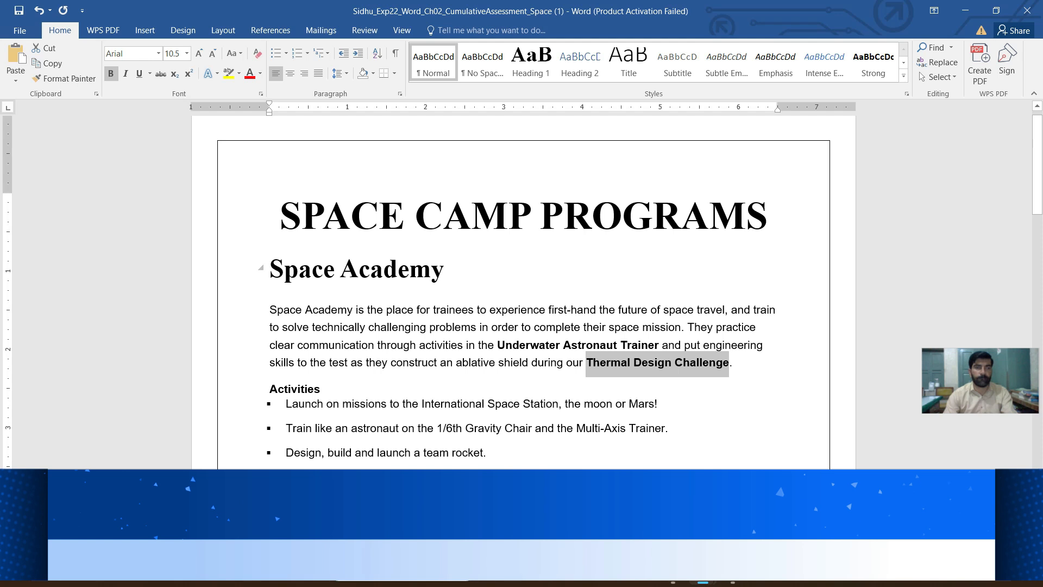
left_click_drag(271, 269, 543, 467)
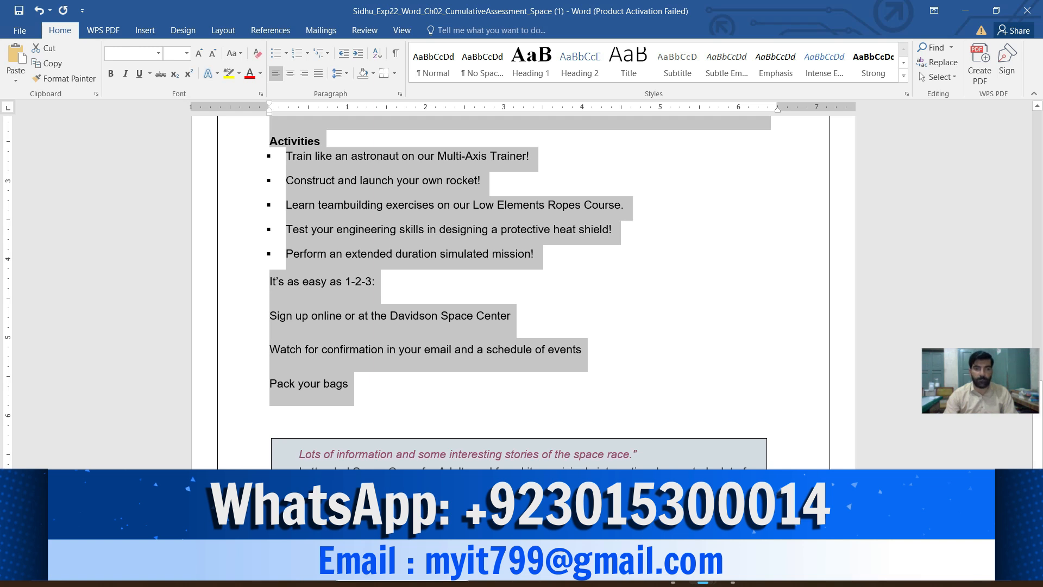
mouse_move(702, 573)
left_click(629, 505)
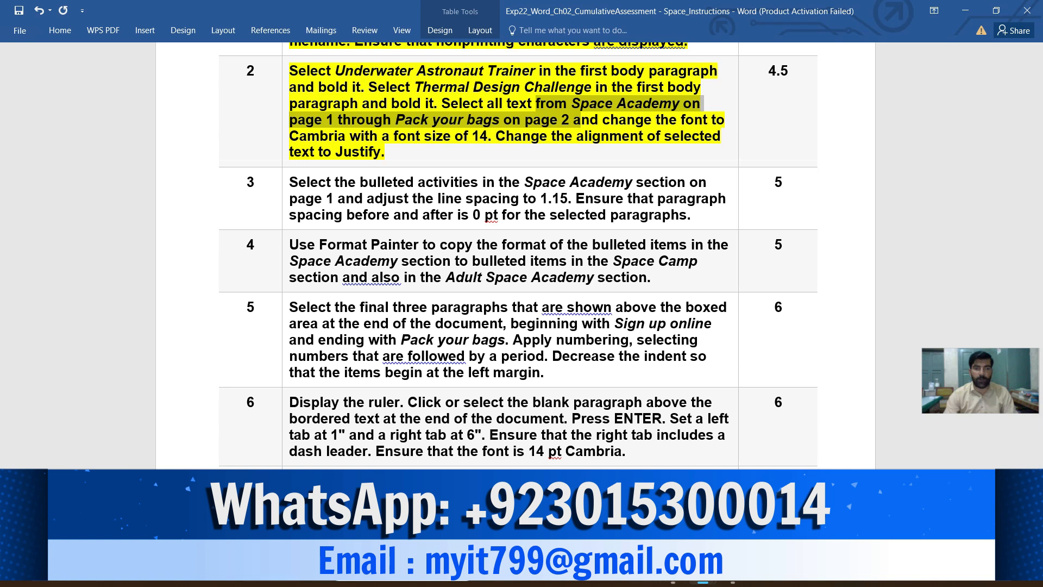
mouse_move(702, 571)
left_click(761, 455)
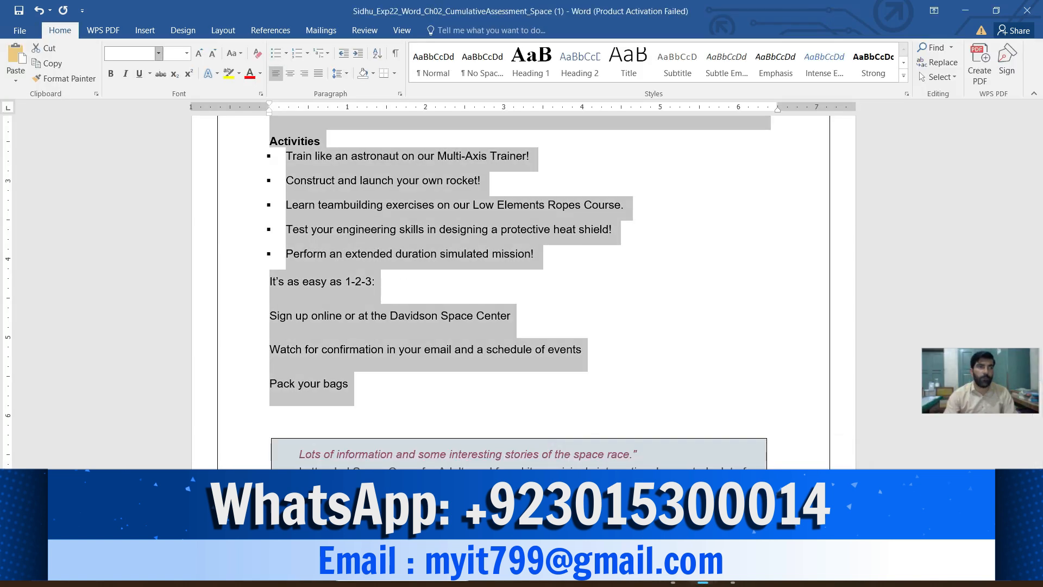
left_click(159, 54)
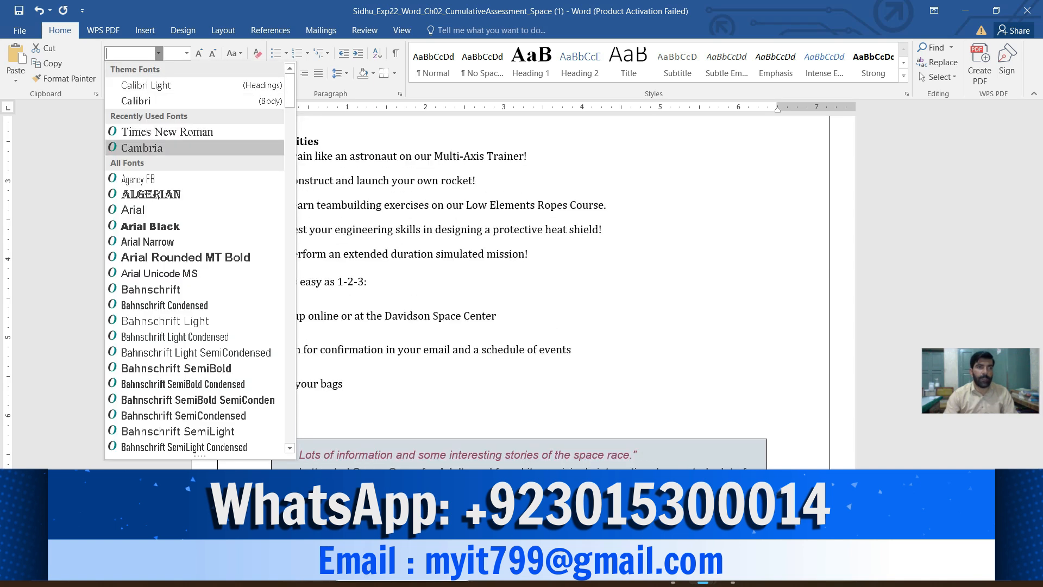
left_click(141, 147)
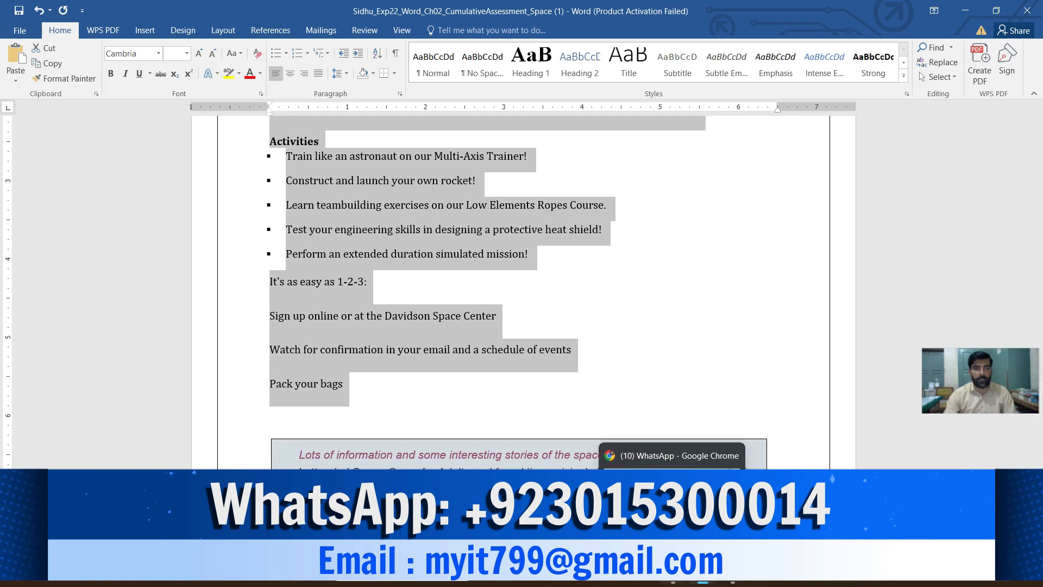
- Check instruction 2 for the font size and set the selected Space Camp Programs text to size 14
mouse_move(703, 570)
left_click(633, 505)
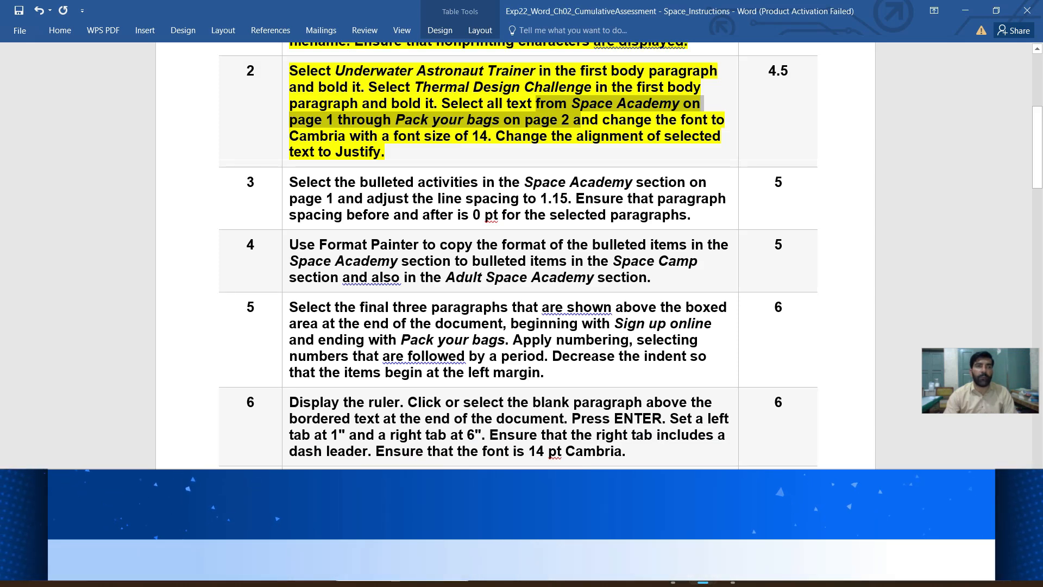
mouse_move(673, 571)
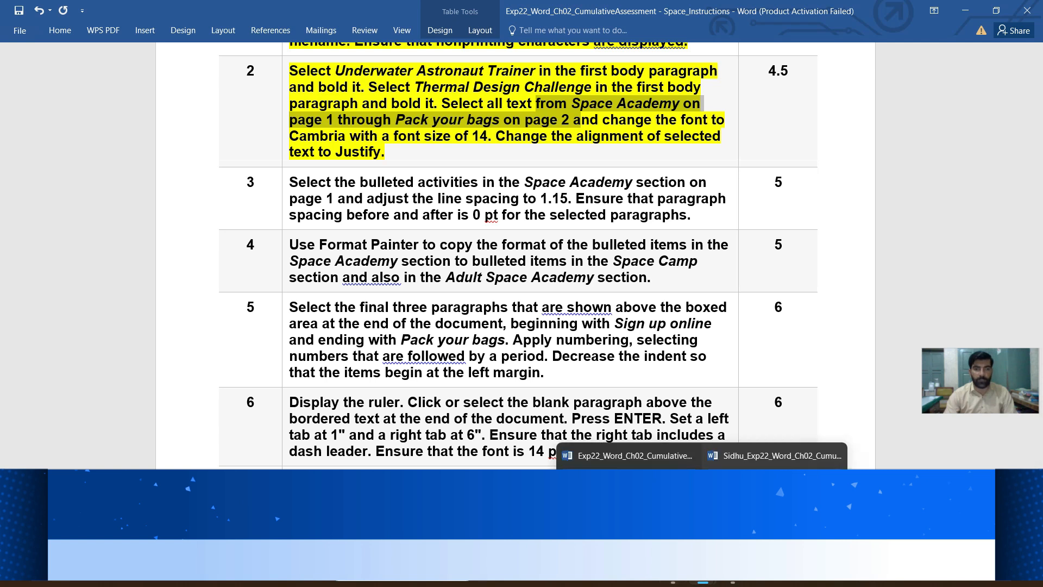
left_click(774, 455)
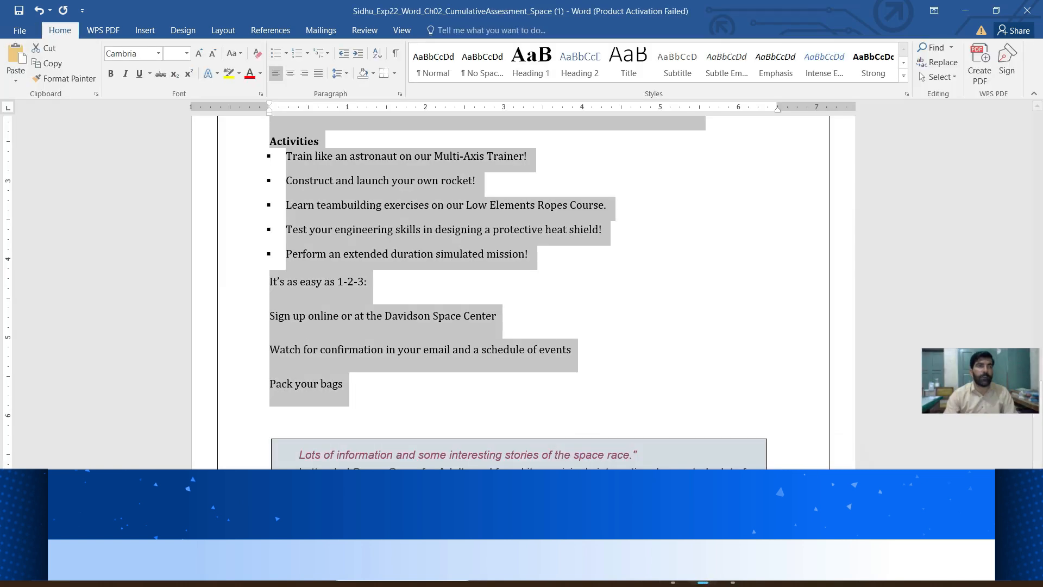
left_click(186, 54)
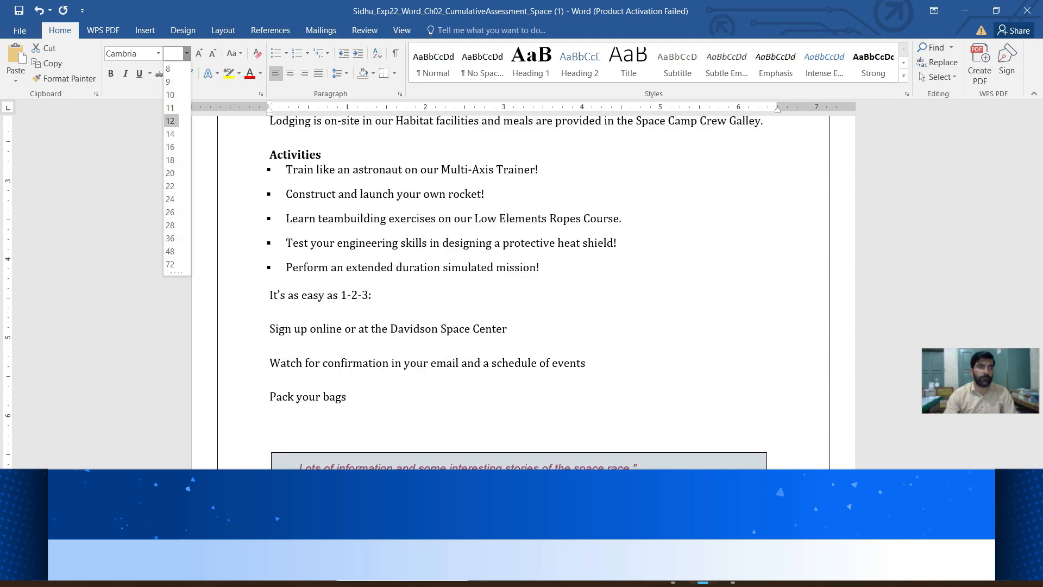
left_click(170, 134)
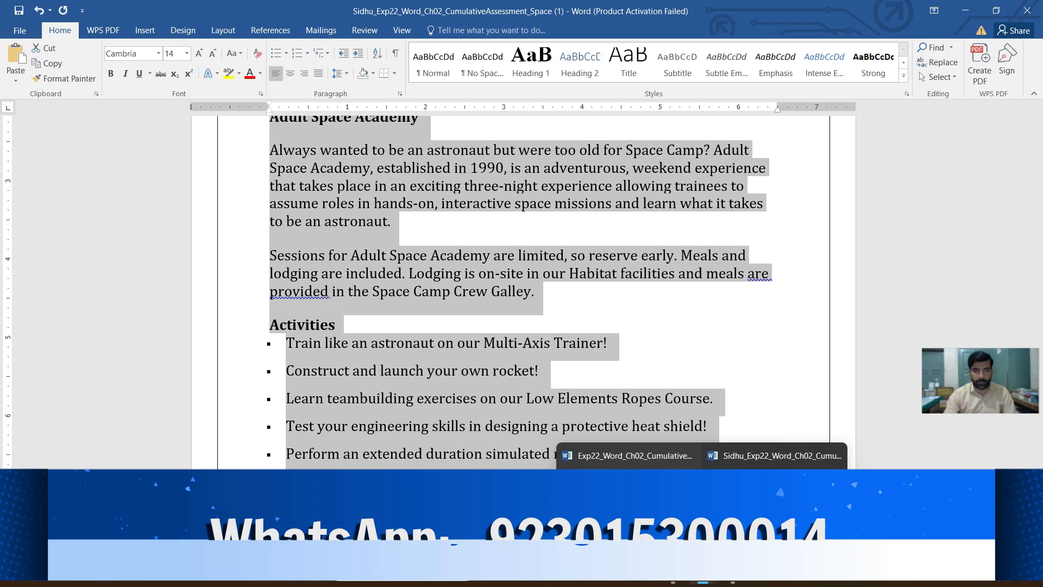
- Check instruction 2 for the alignment and justify the selected text in the Space Camp Programs document
left_click(625, 455)
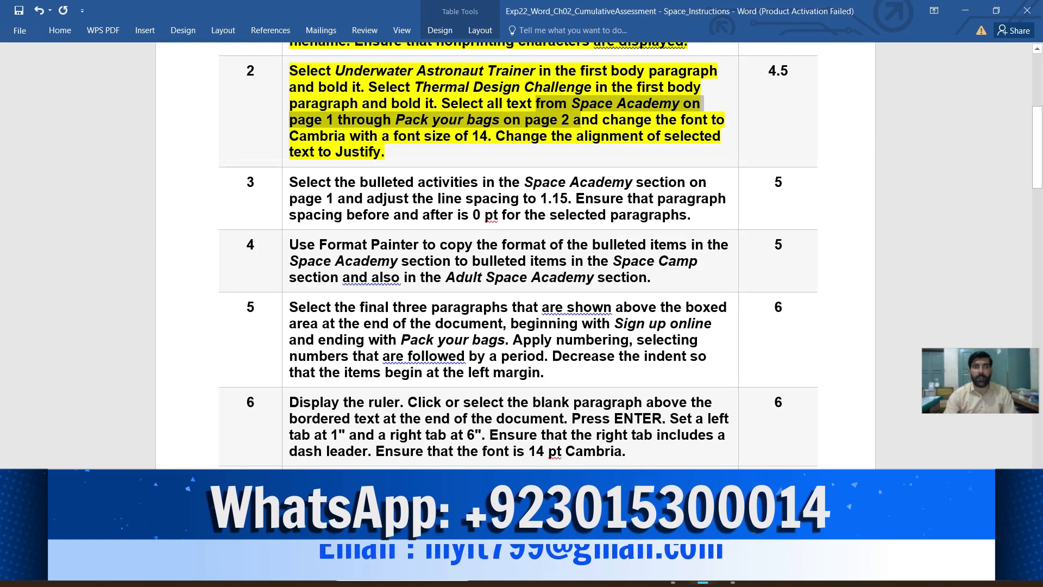
mouse_move(702, 573)
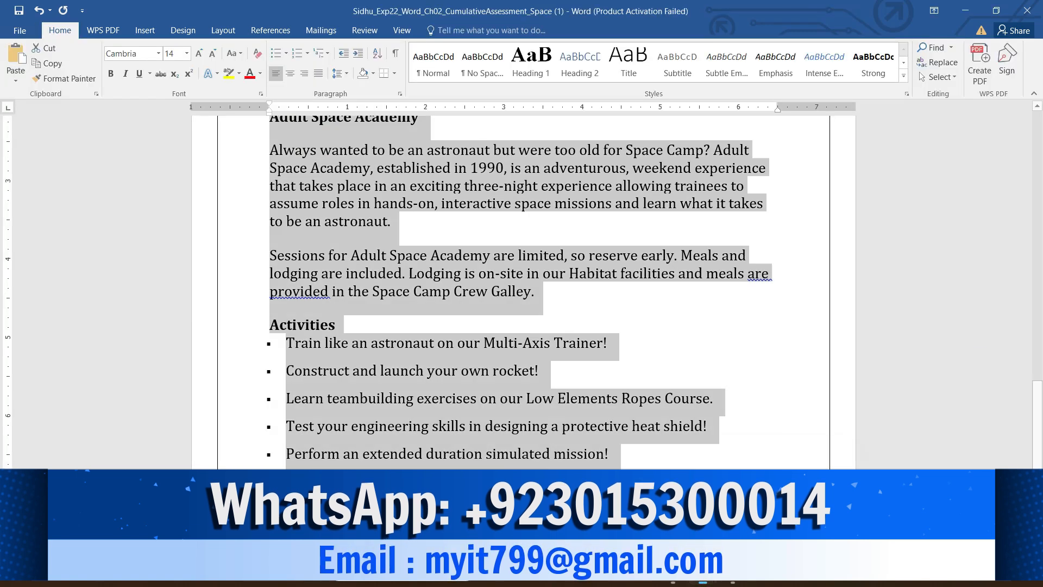
left_click(774, 456)
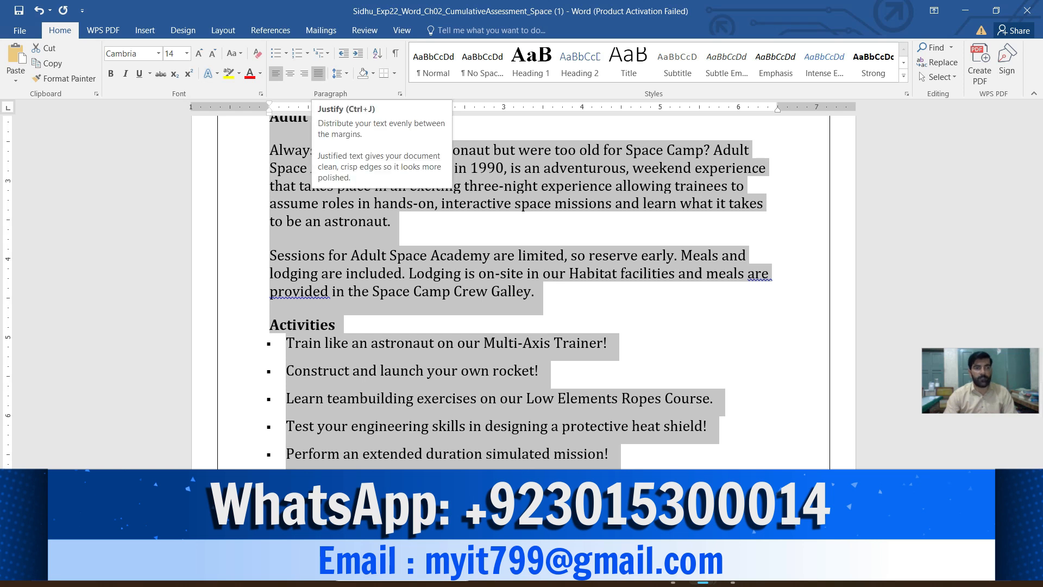
left_click(318, 73)
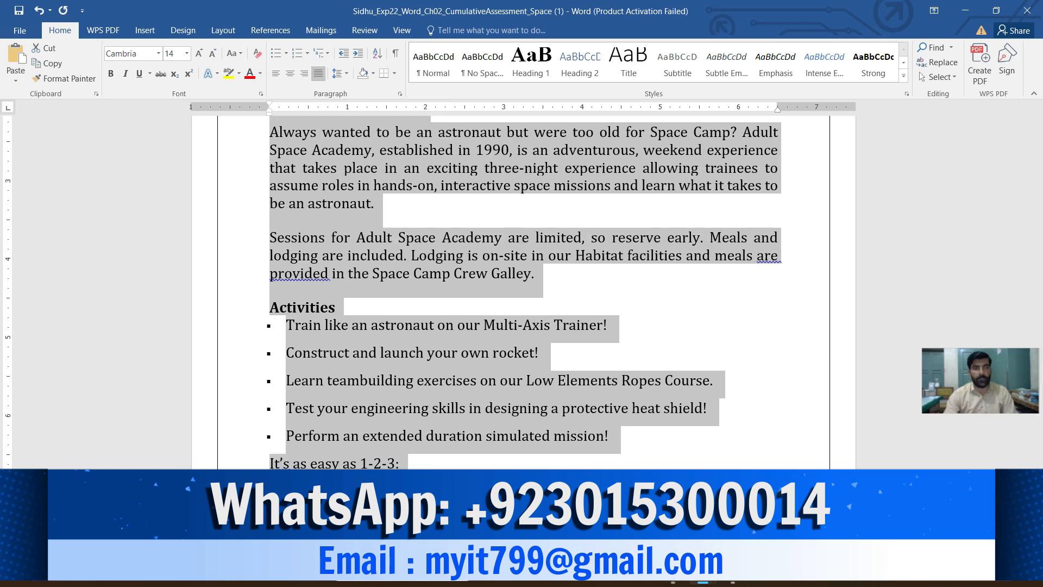
- Highlight instruction 3 in yellow in the instructions document and mark its sentence about the bulleted activities' line spacing
mouse_move(673, 572)
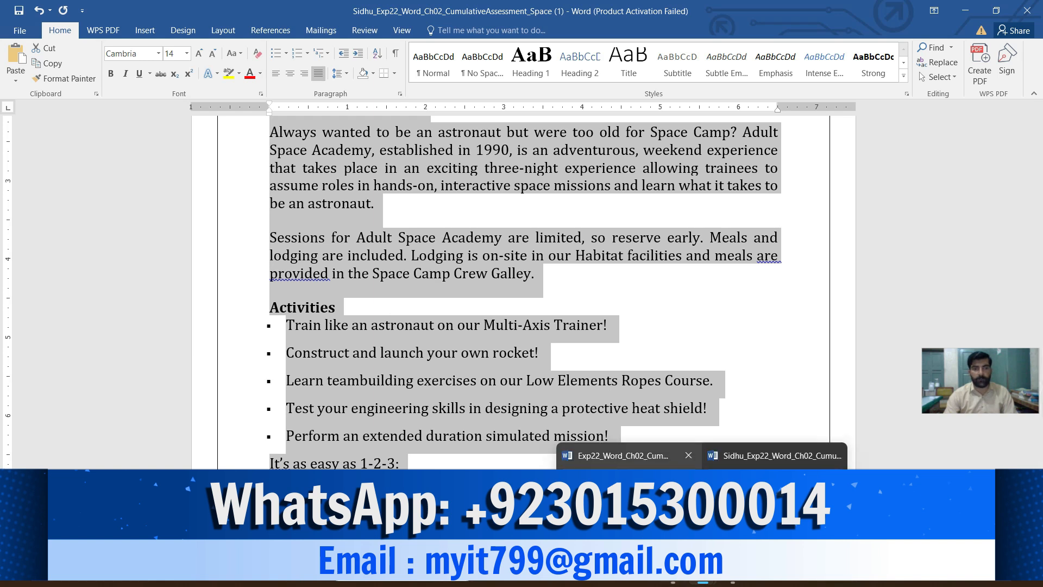
left_click(631, 456)
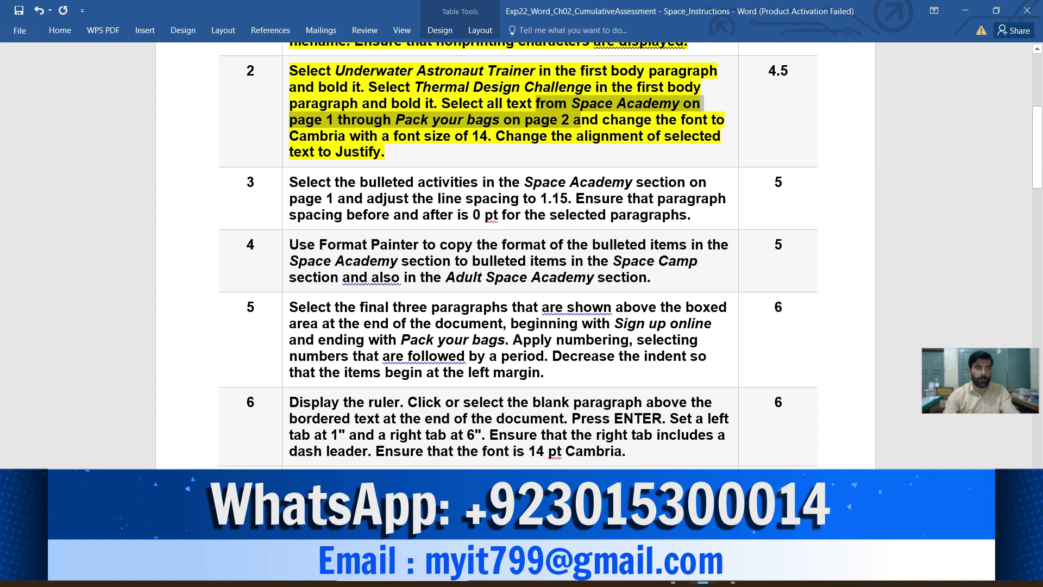
left_click(285, 191)
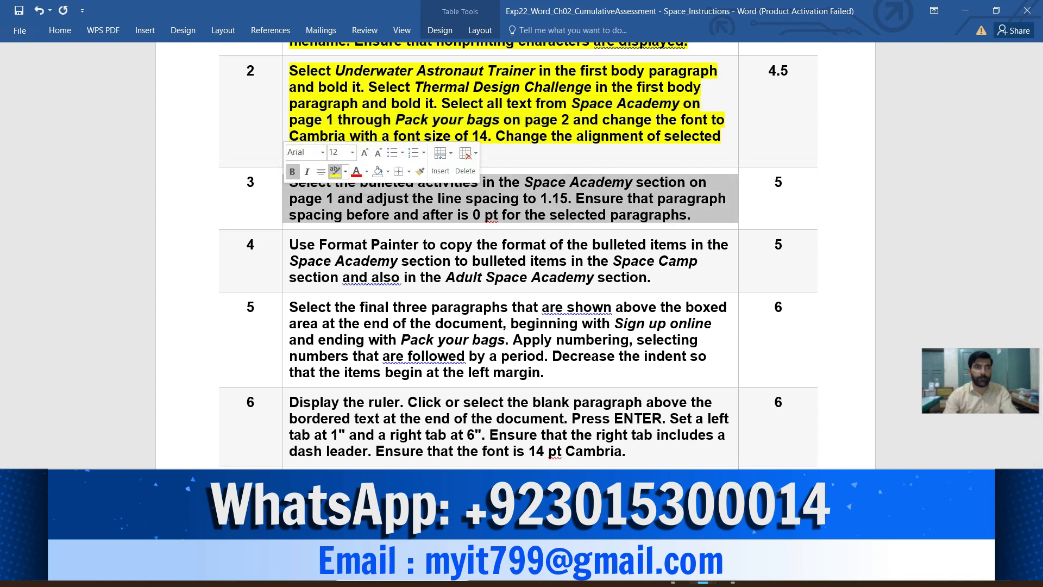
left_click(334, 172)
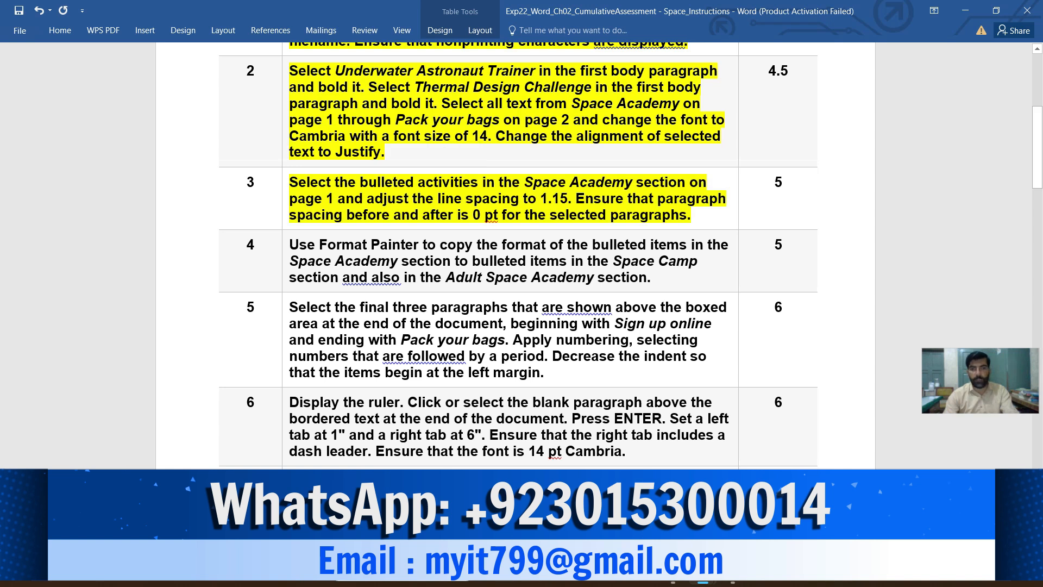
scroll(522, 255, "down", 3)
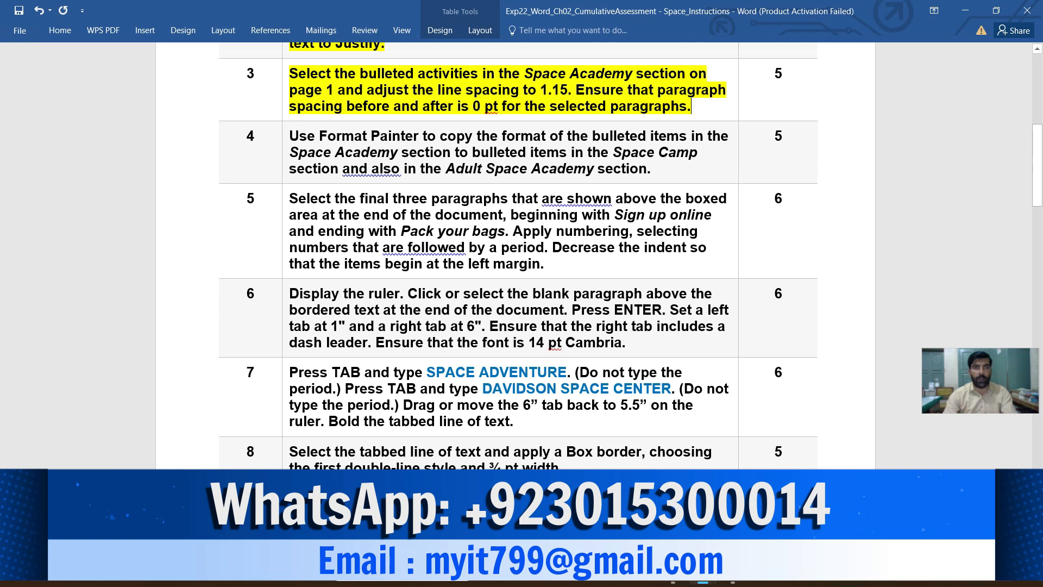
left_click_drag(569, 90, 290, 75)
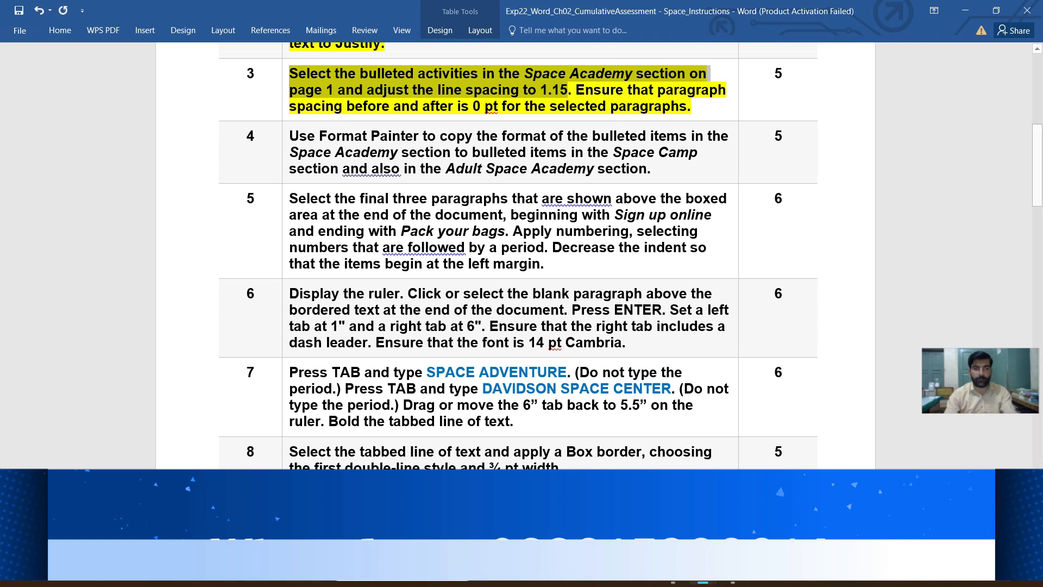
- Set the line spacing of the six bulleted activities in the Space Camp Programs document's Space Academy section to 1.15
mouse_move(703, 577)
left_click(760, 508)
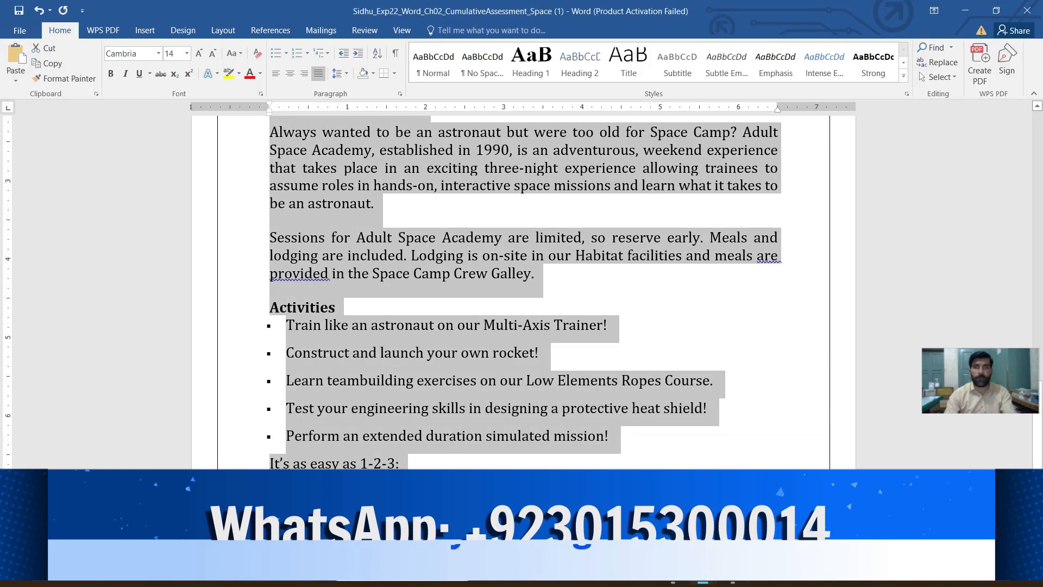
scroll(522, 293, "up", 3)
scroll(522, 293, "up", 10)
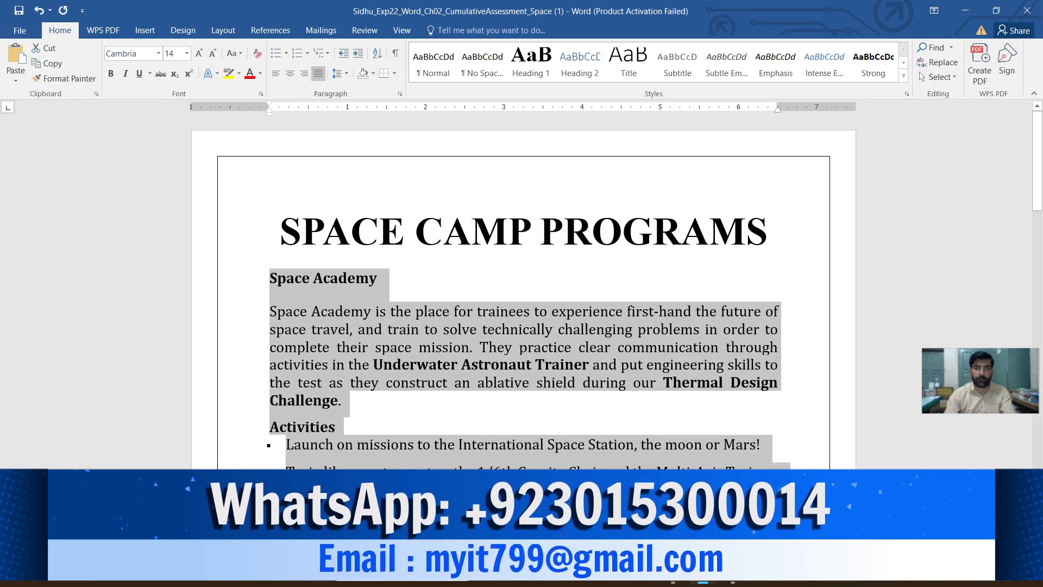
left_click(521, 489)
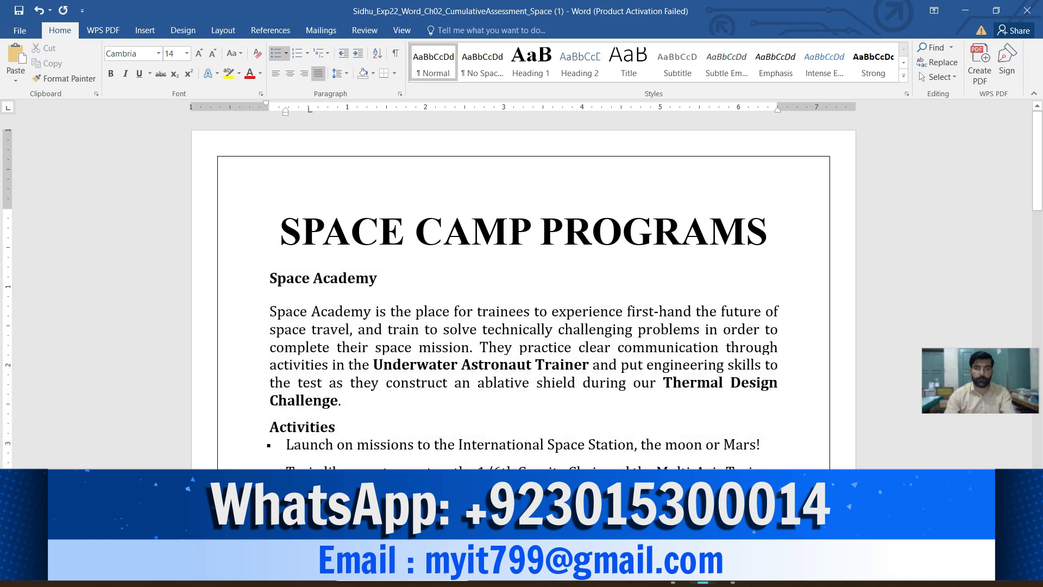
scroll(521, 294, "down", 5)
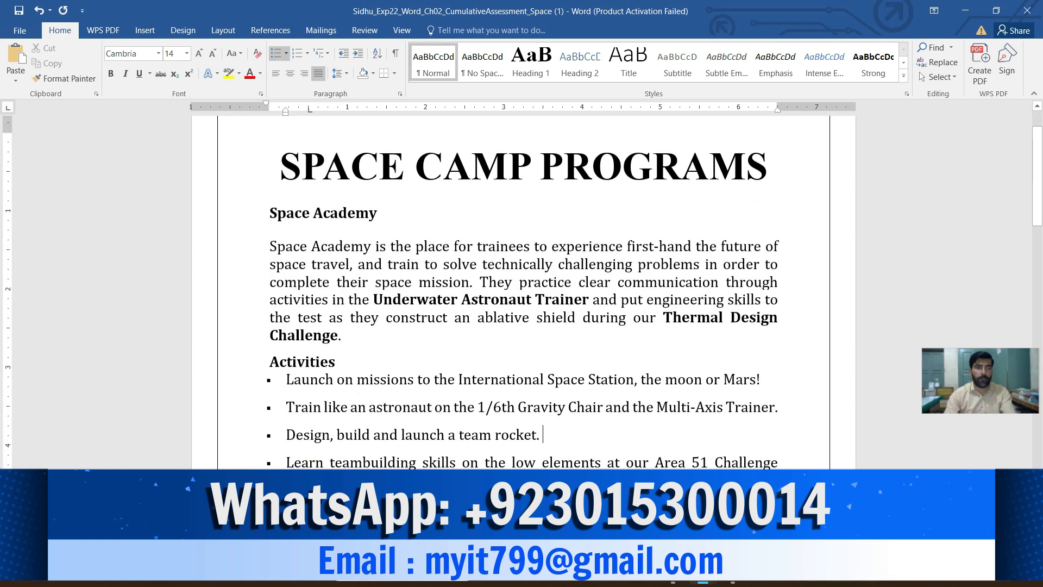
scroll(522, 294, "down", 1)
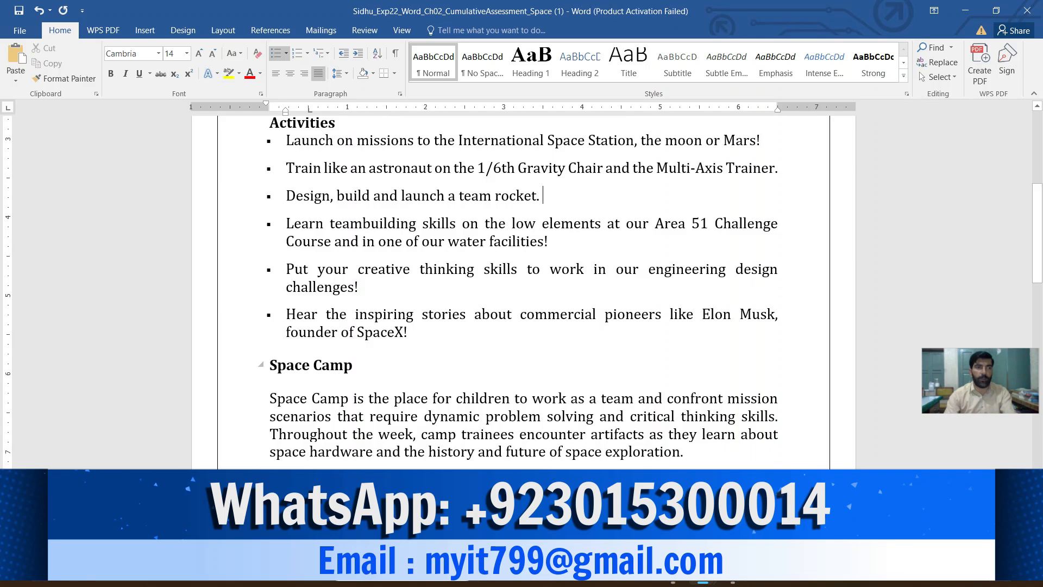
left_click_drag(286, 140, 419, 332)
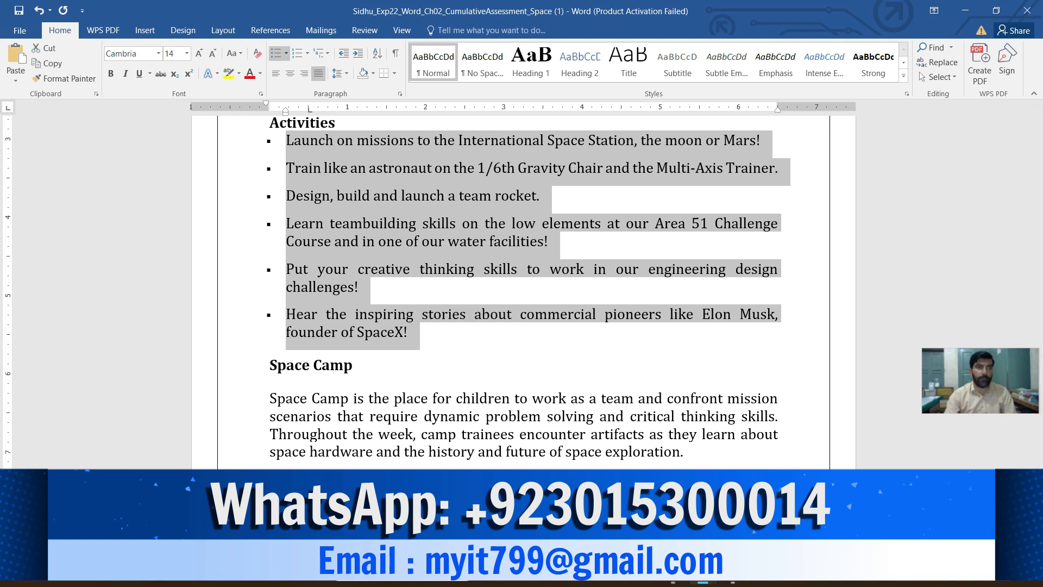
left_click(338, 73)
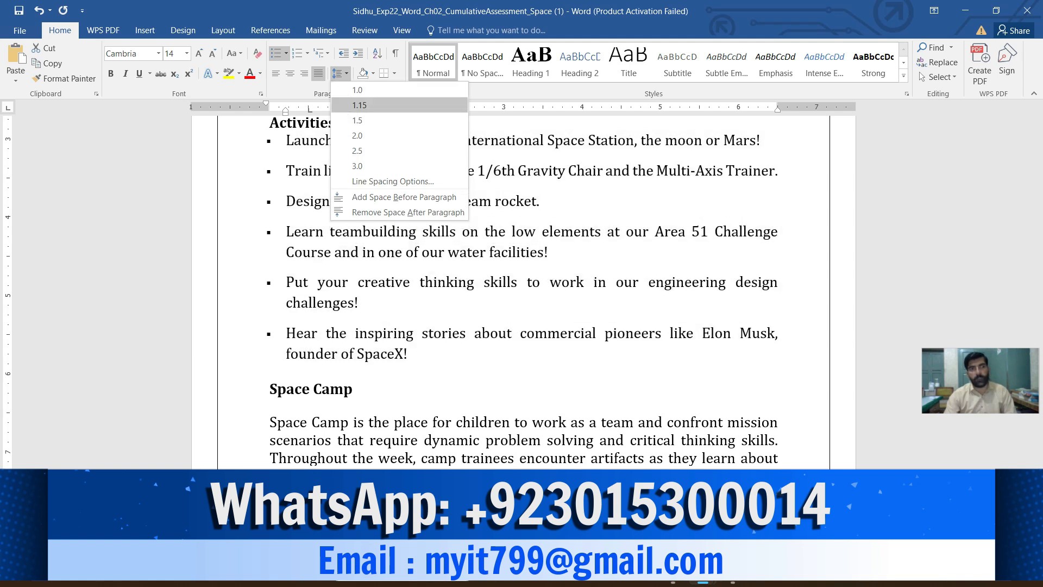
key("Return")
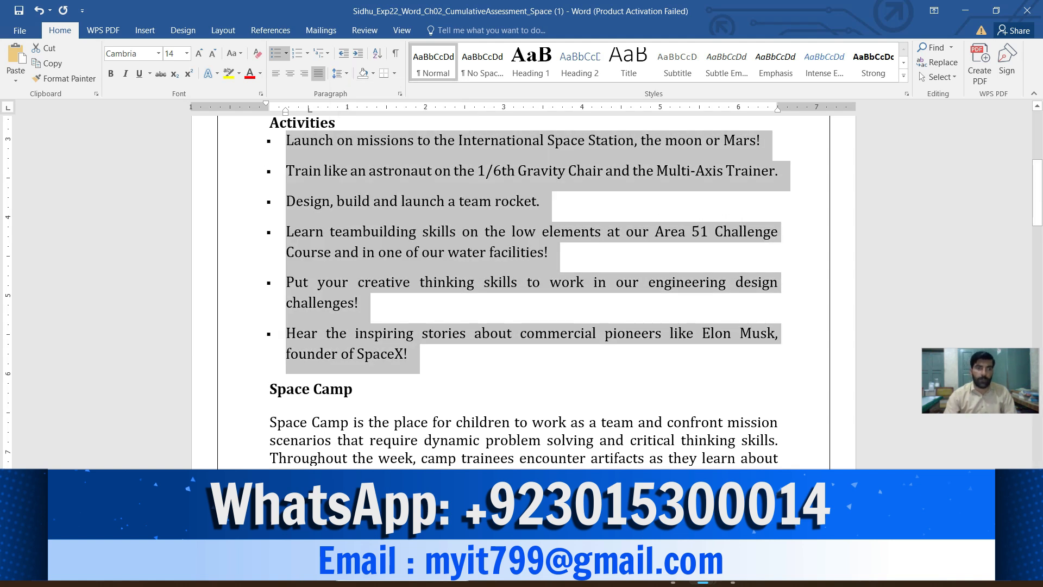
mouse_move(702, 573)
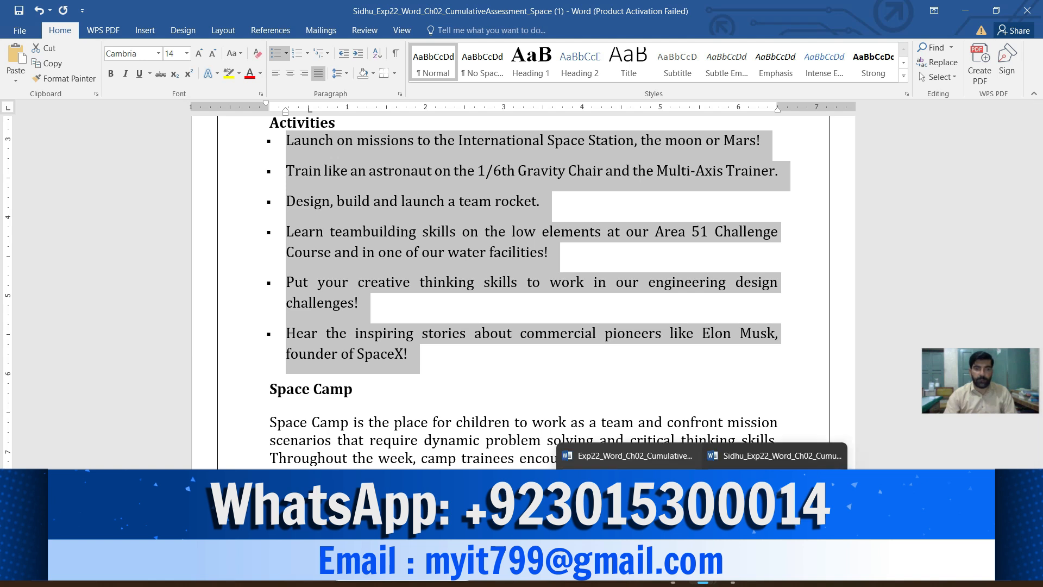
- Mark the sentence about paragraph spacing before and after in instruction 3 of the instructions document
left_click(629, 456)
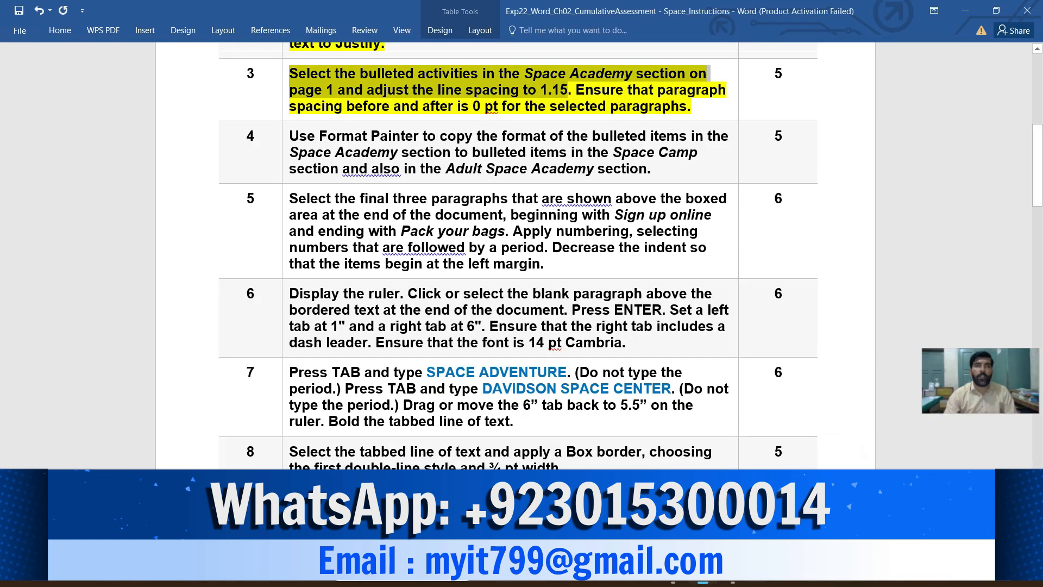
left_click(576, 91)
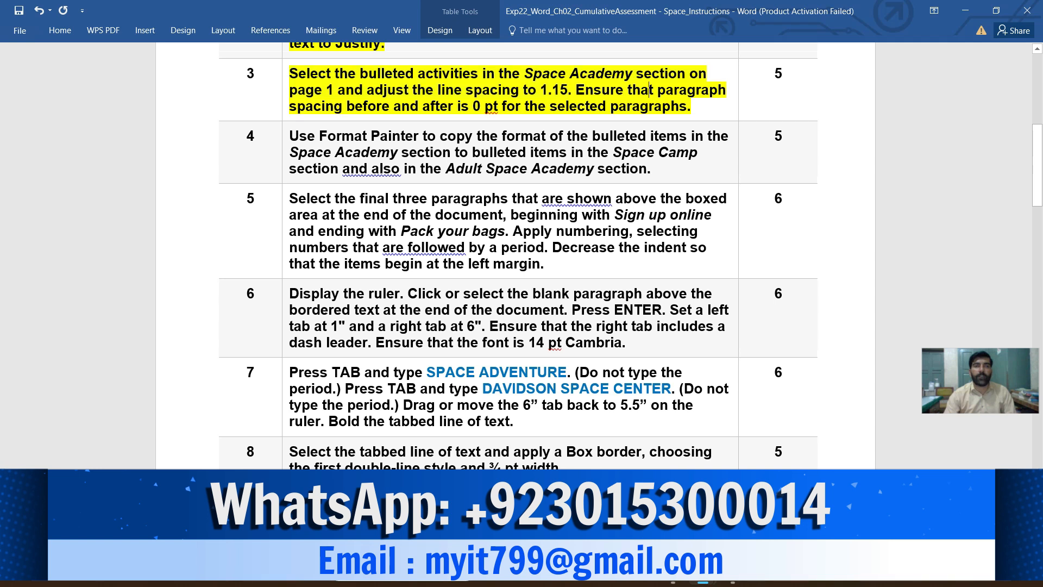
left_click_drag(576, 90, 688, 106)
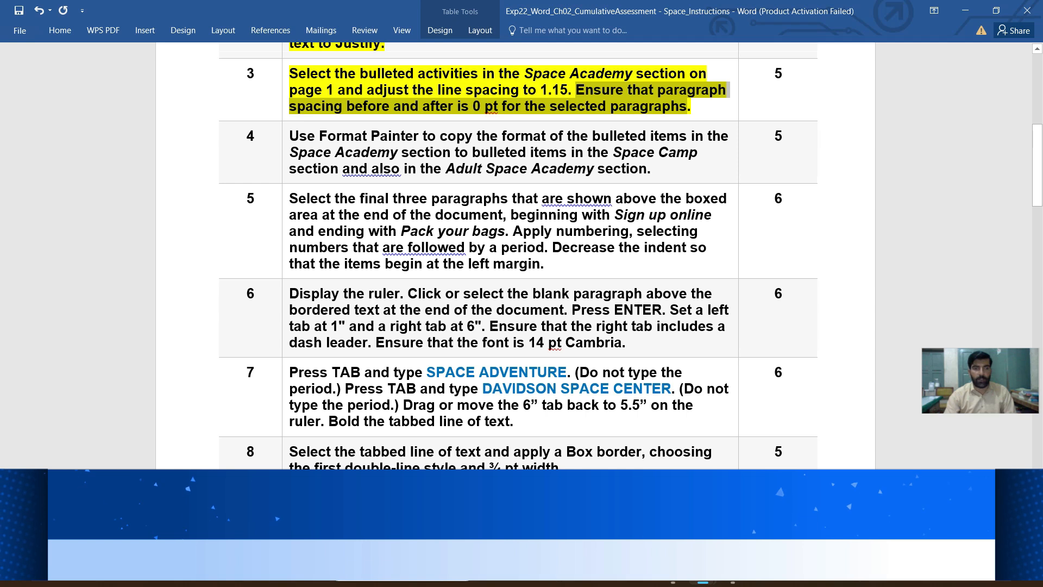
- Set the spacing after the selected Space Academy bulleted activities in the Space Camp Programs document to 0 pt
mouse_move(703, 572)
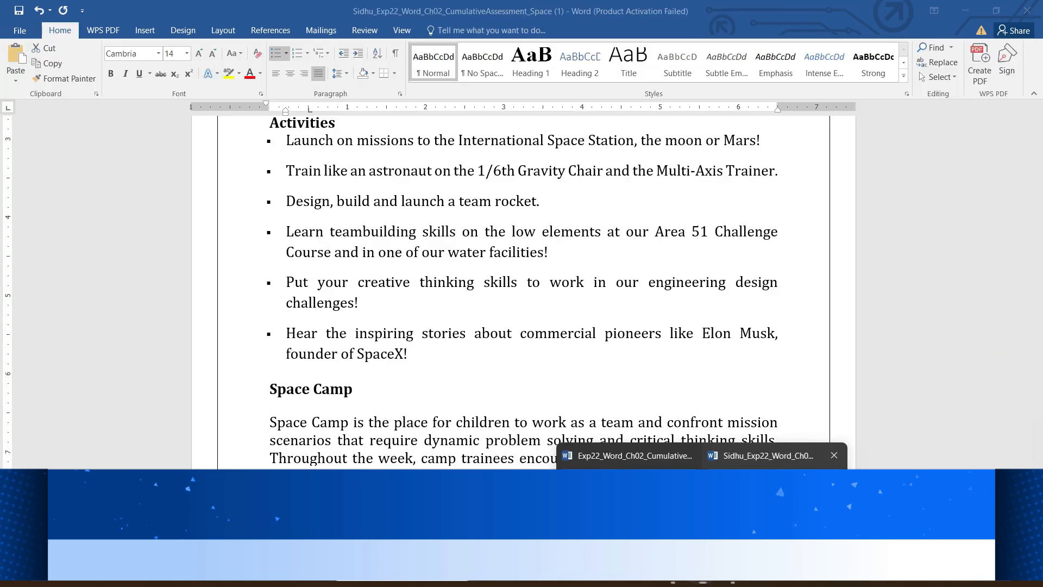
left_click(766, 506)
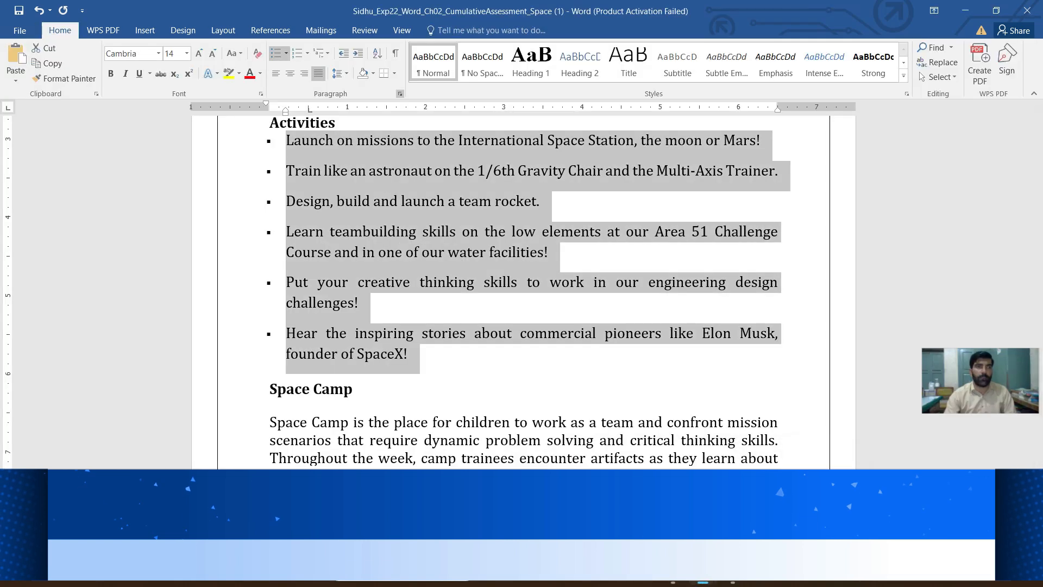
left_click(400, 94)
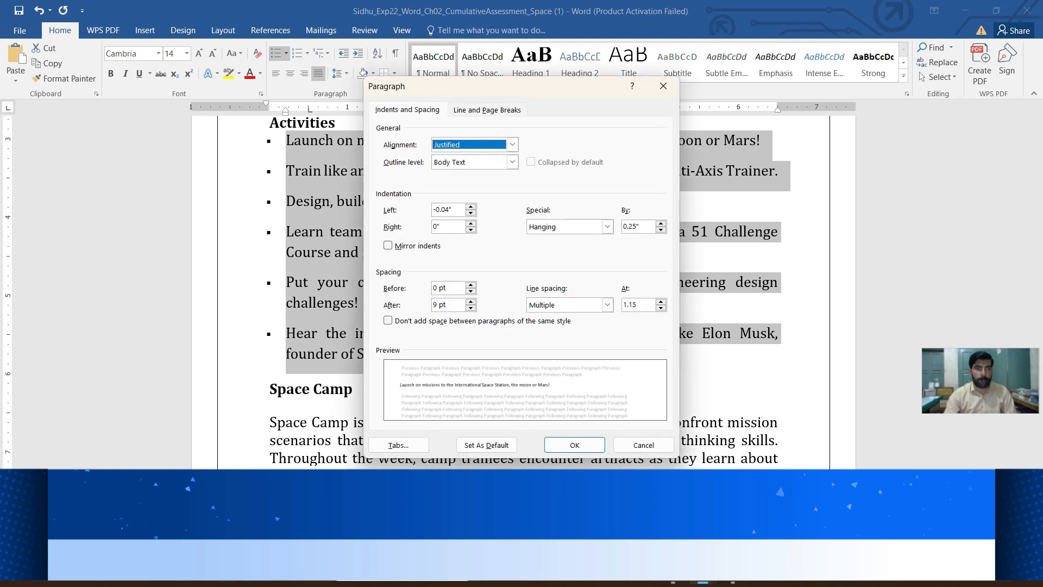
left_click(448, 305)
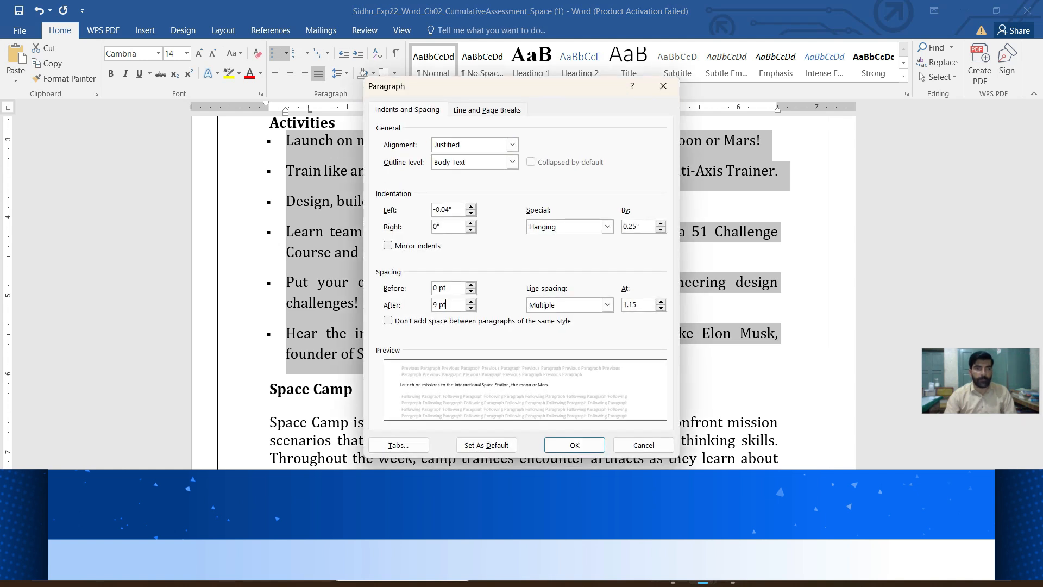
left_click(437, 305)
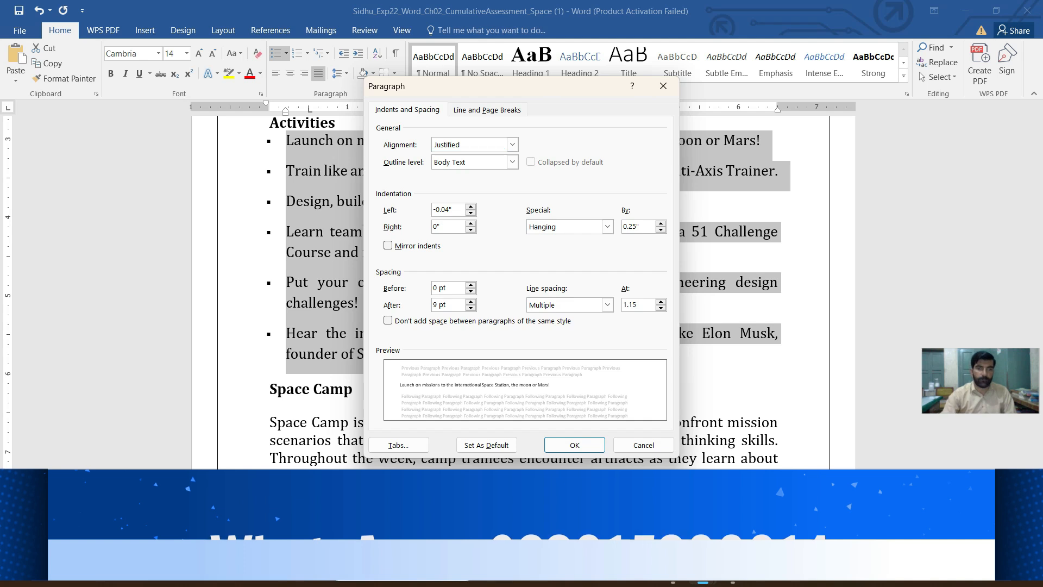
key("BackSpace")
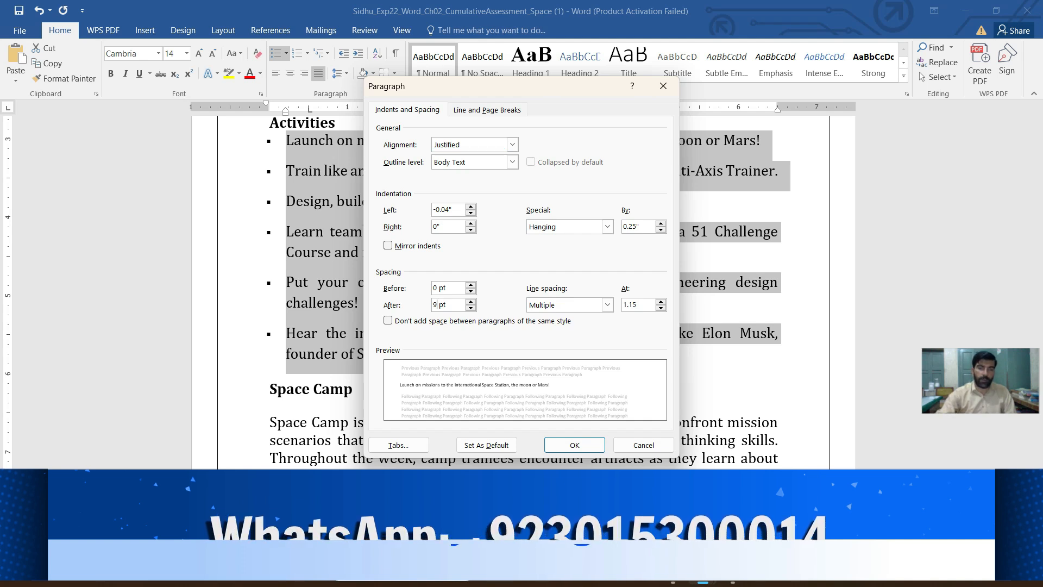
type("0")
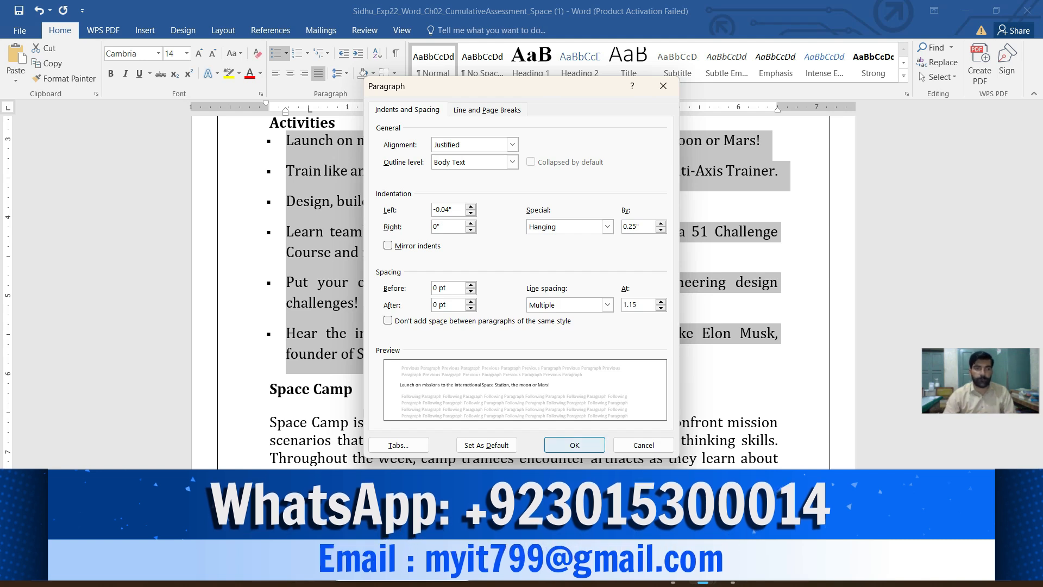
left_click(575, 445)
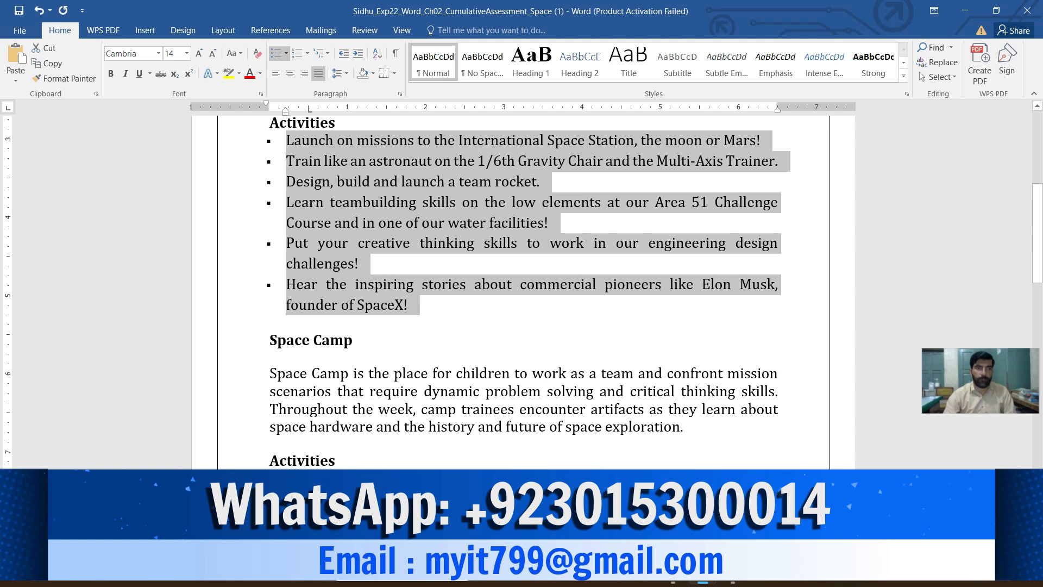
- Highlight instruction 4 about Format Painter in yellow in the instructions document
mouse_move(702, 580)
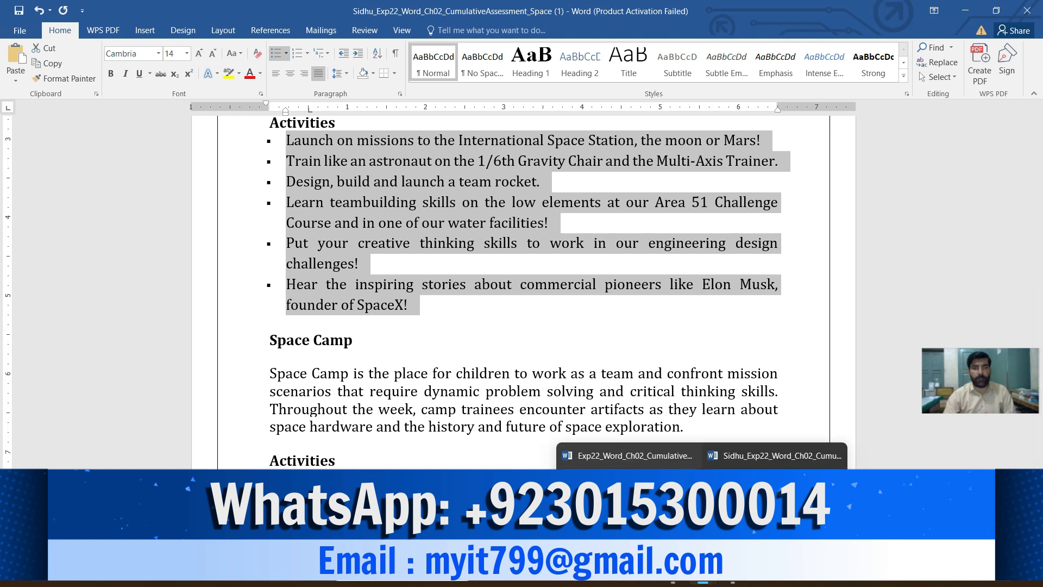
left_click(614, 455)
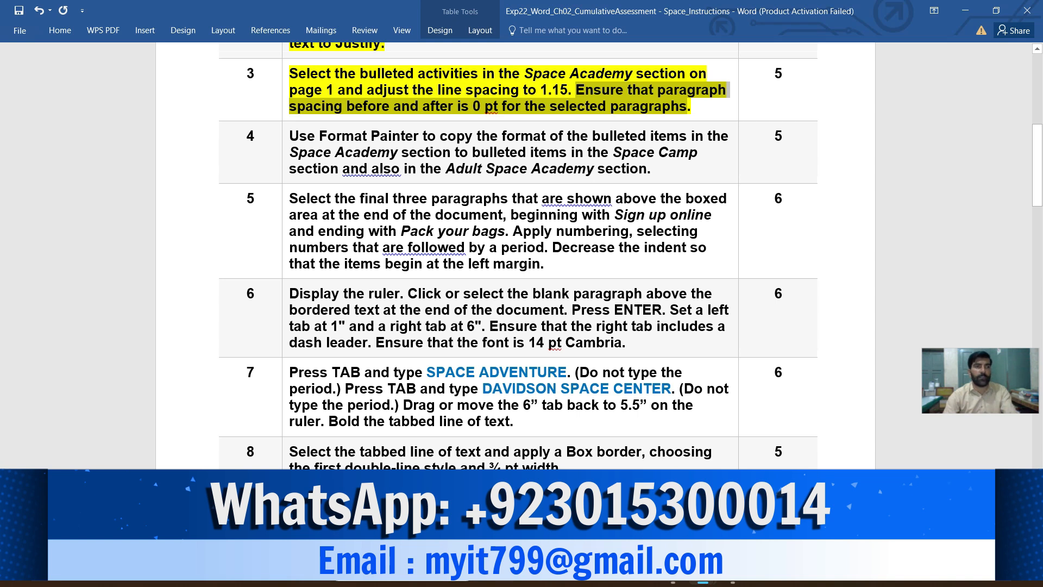
left_click(285, 154)
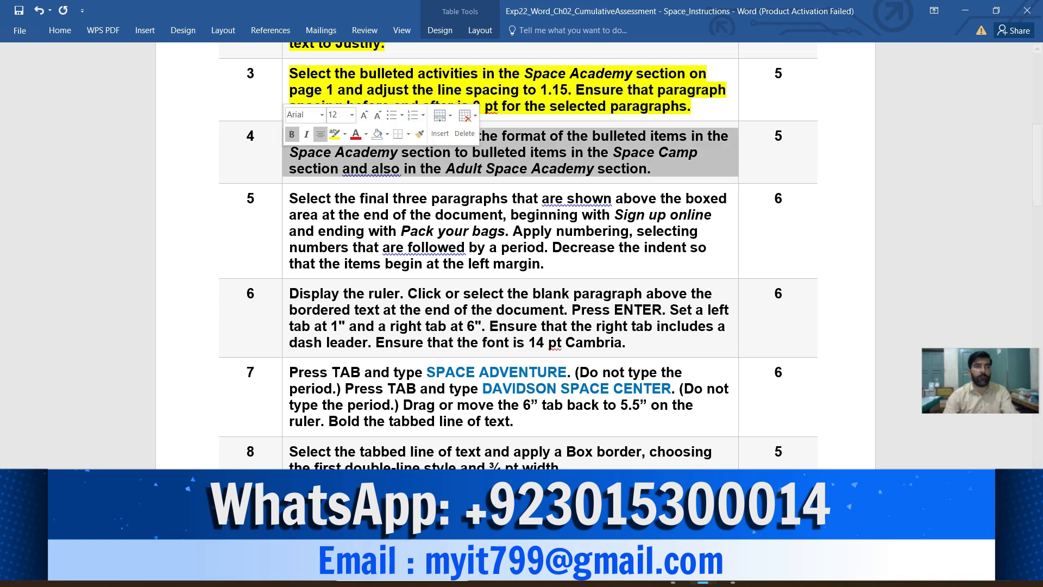
left_click(335, 134)
left_click(653, 169)
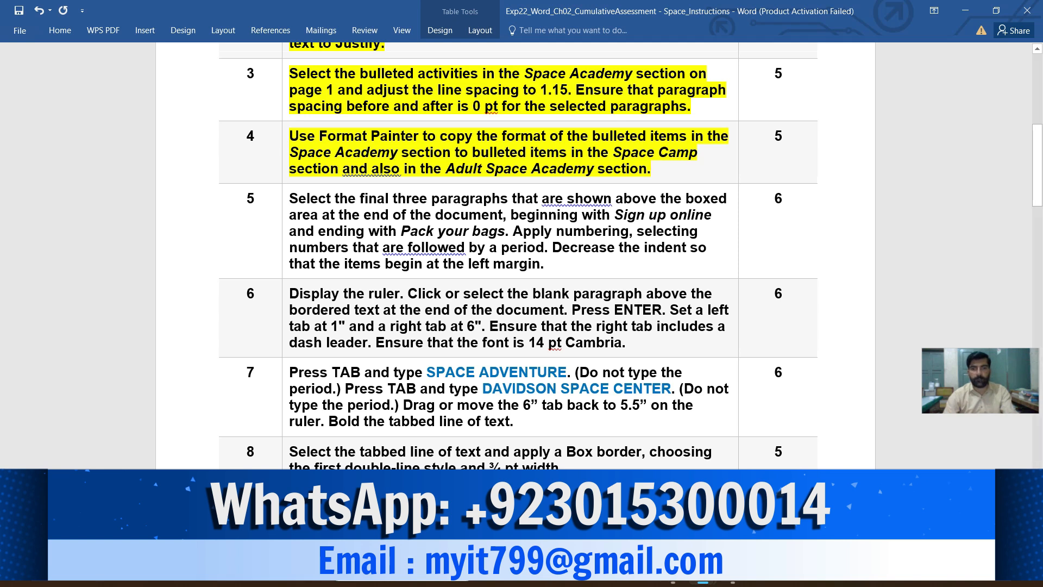
scroll(518, 256, "down", 3)
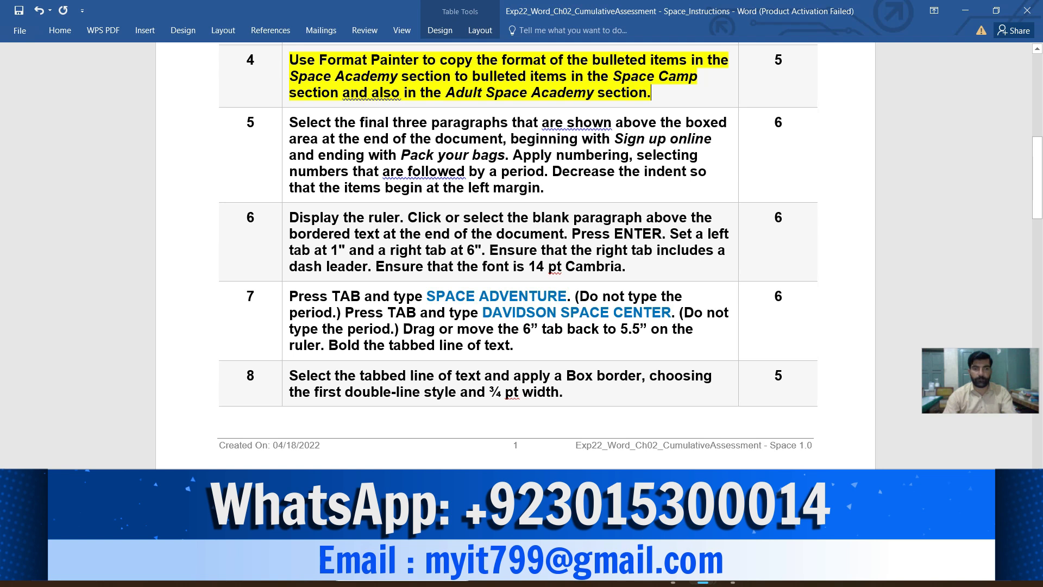
- Copy the formatting of the selected Space Academy bulleted activities in the Space Camp Programs document with Format Painter
mouse_move(703, 570)
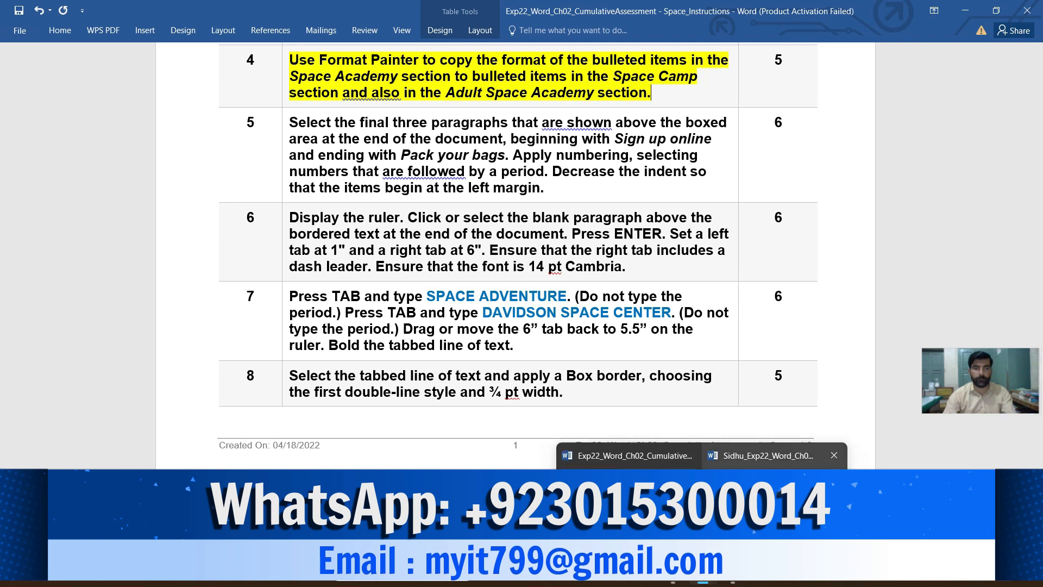
left_click(777, 455)
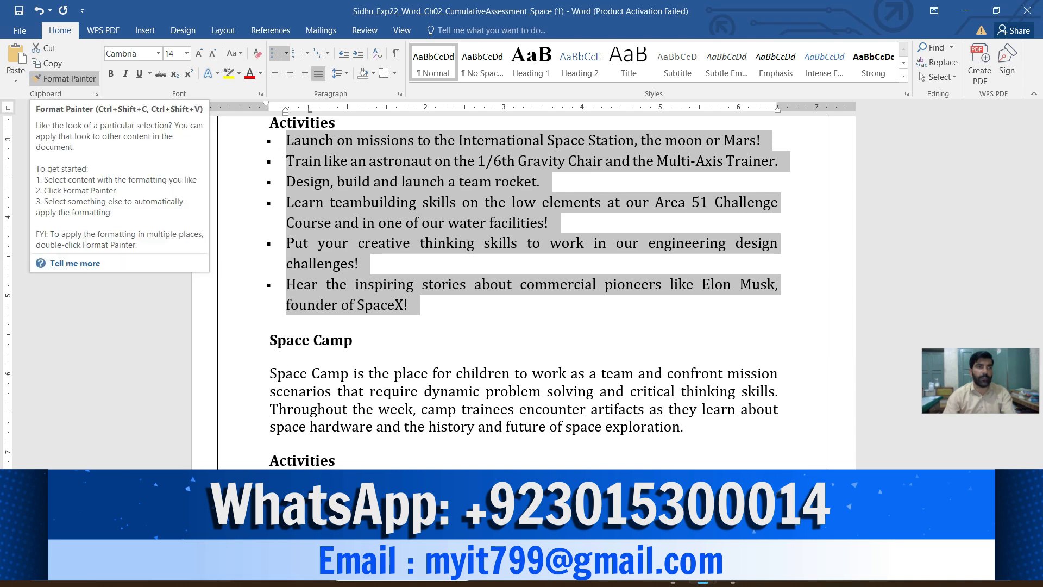
left_click(64, 79)
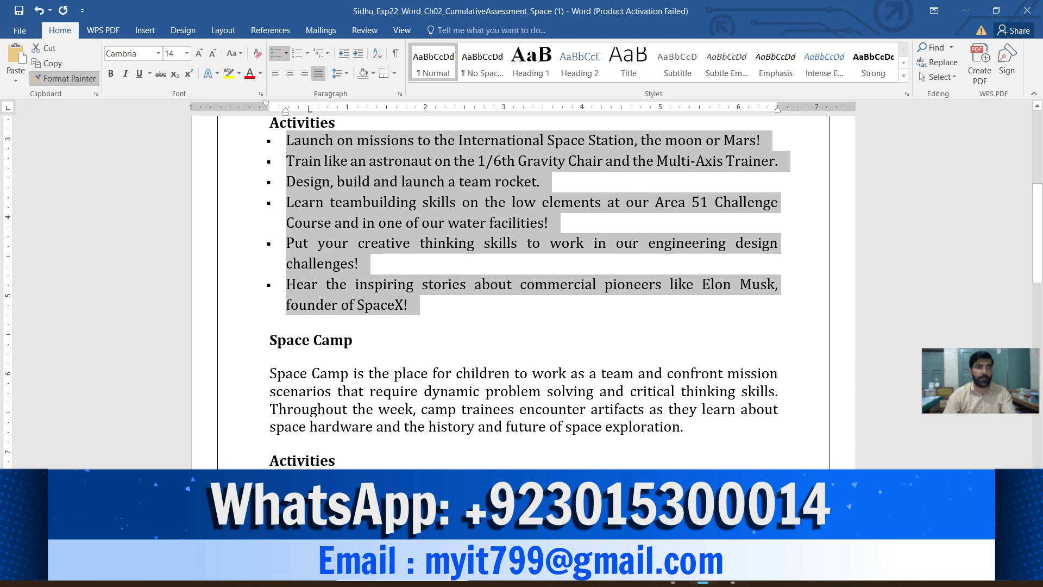
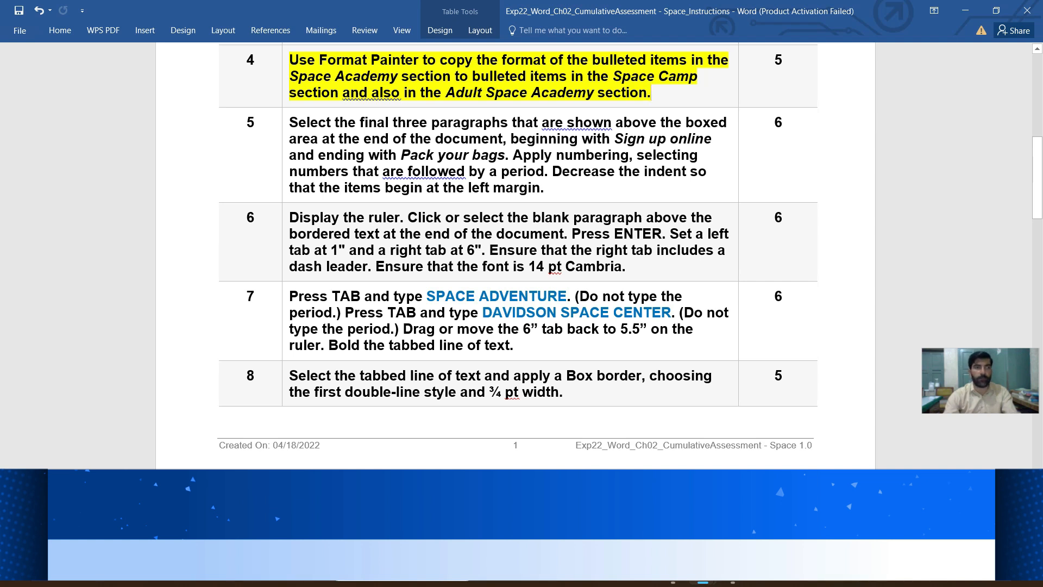
- Highlight instruction 5 in yellow in the instructions document and mark its opening sentence, ending with Pack your bags
left_click(285, 124)
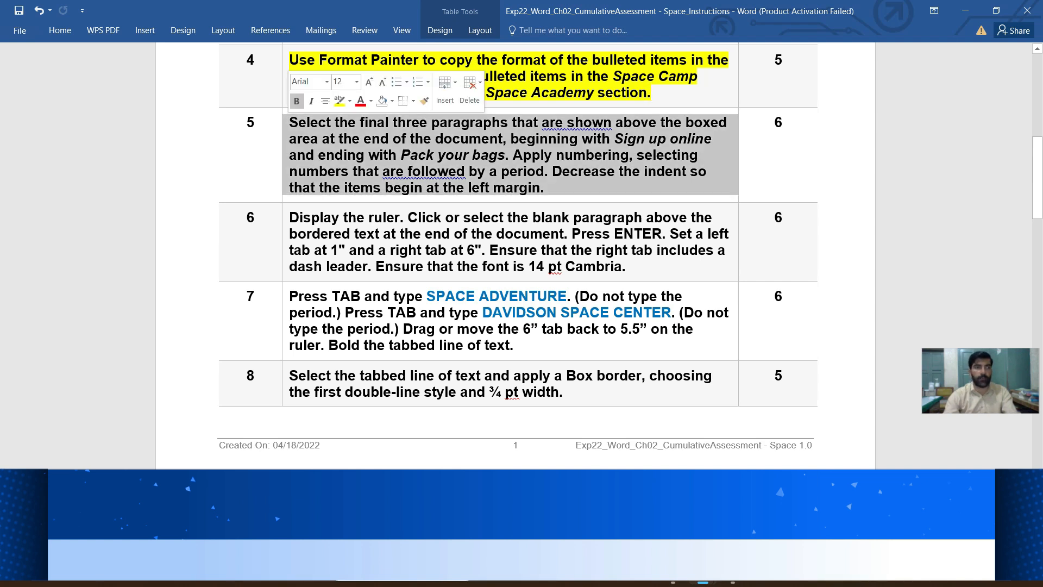
left_click(339, 100)
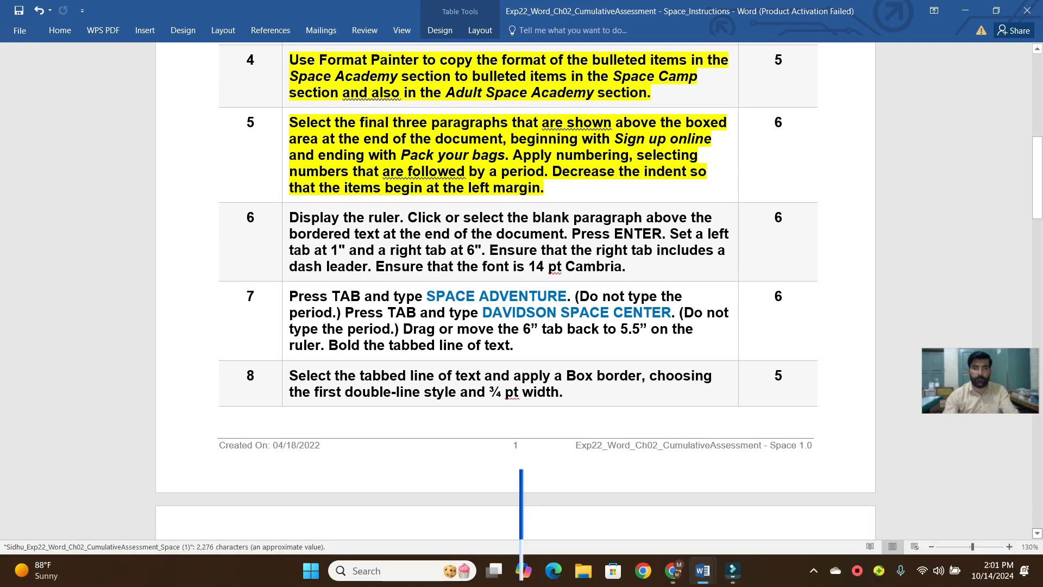
scroll(518, 244, "down", 1)
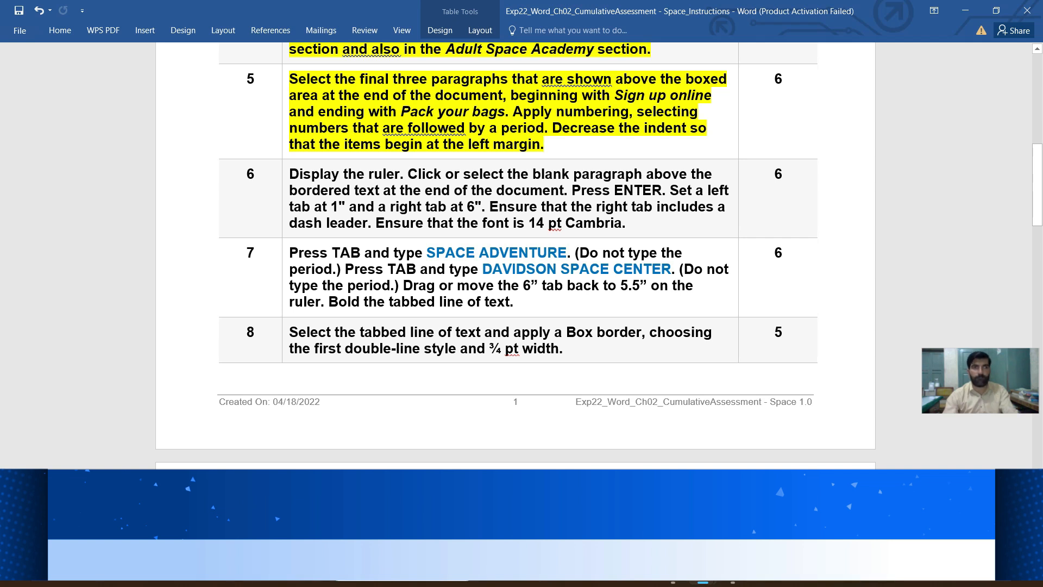
left_click_drag(506, 112, 290, 80)
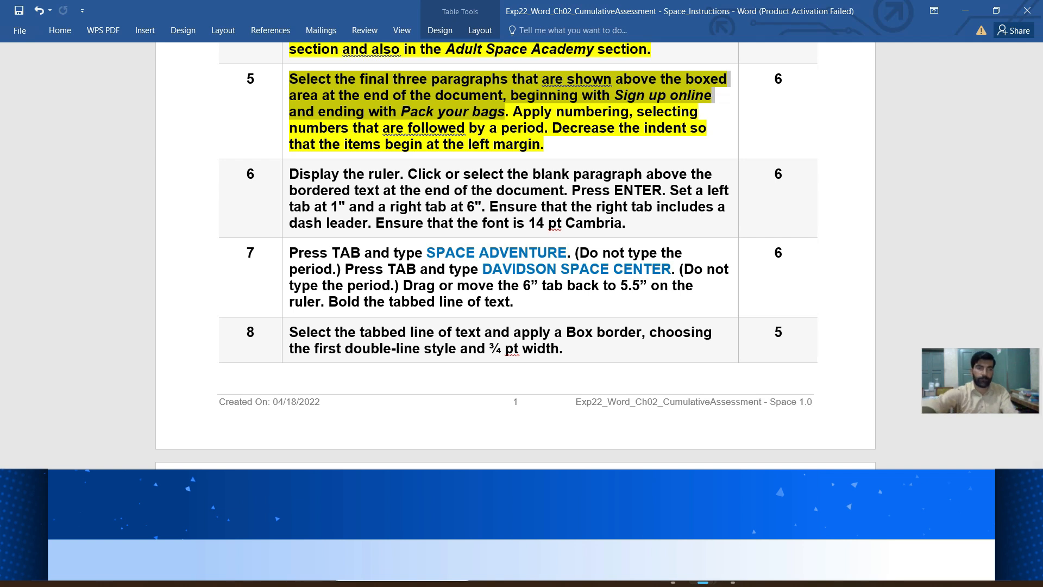
key("Menu")
key("Escape")
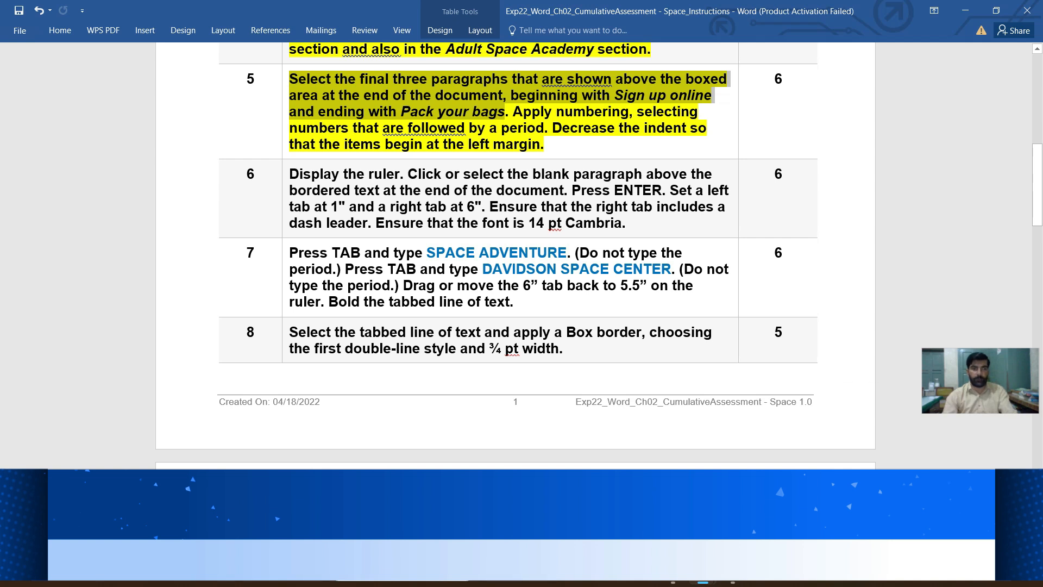
- Apply numbering followed by a period to the three paragraphs from Sign up online to Pack your bags in the Space Camp Programs document
mouse_move(703, 573)
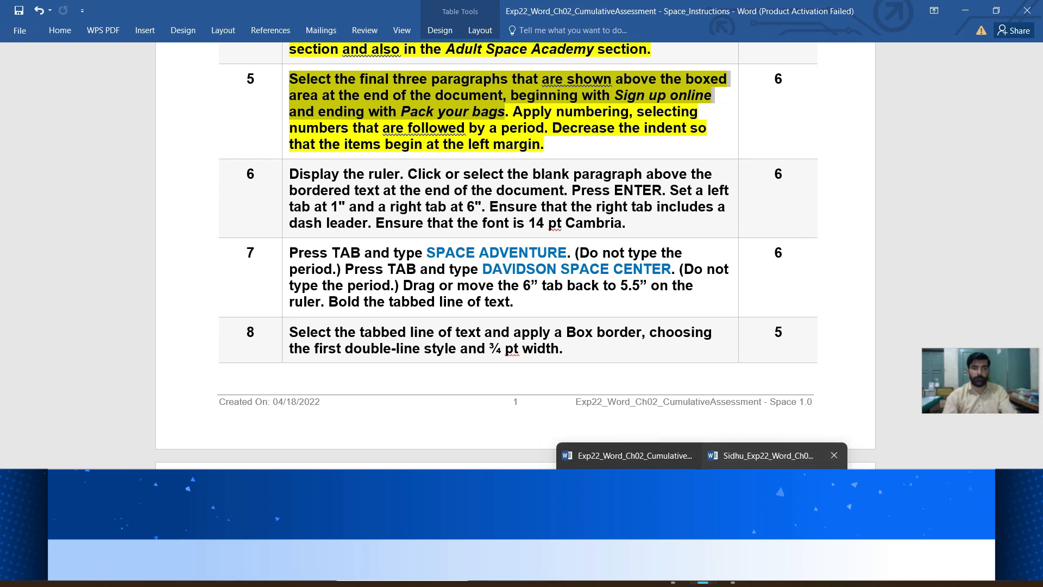
left_click(774, 455)
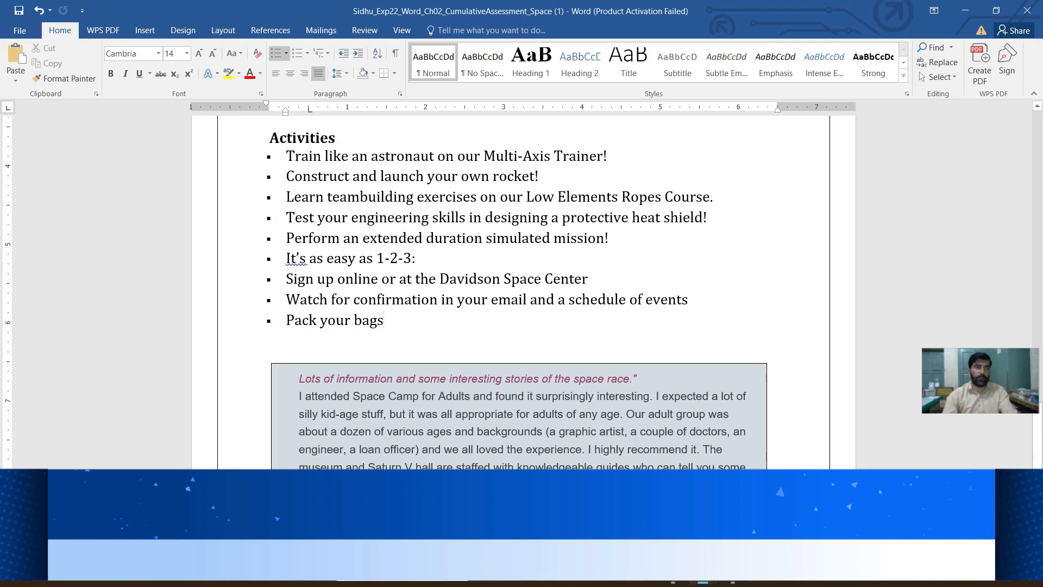
left_click_drag(287, 279, 393, 320)
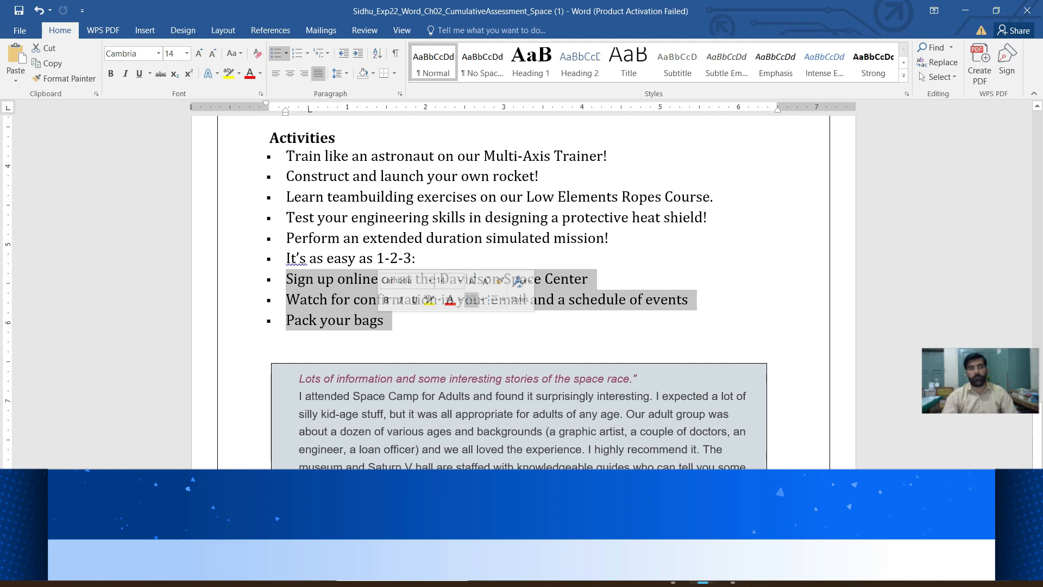
mouse_move(703, 583)
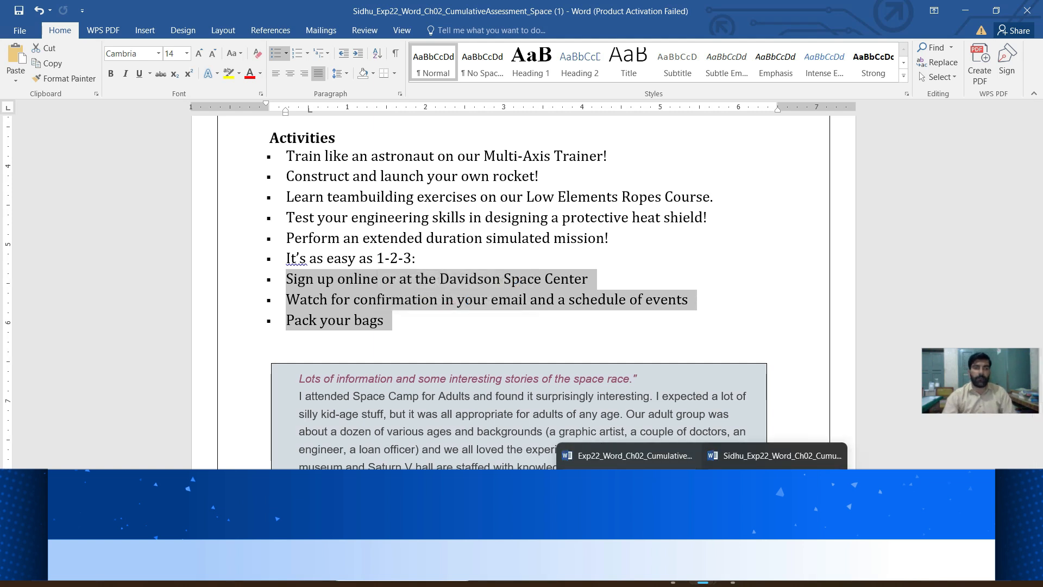
left_click(629, 462)
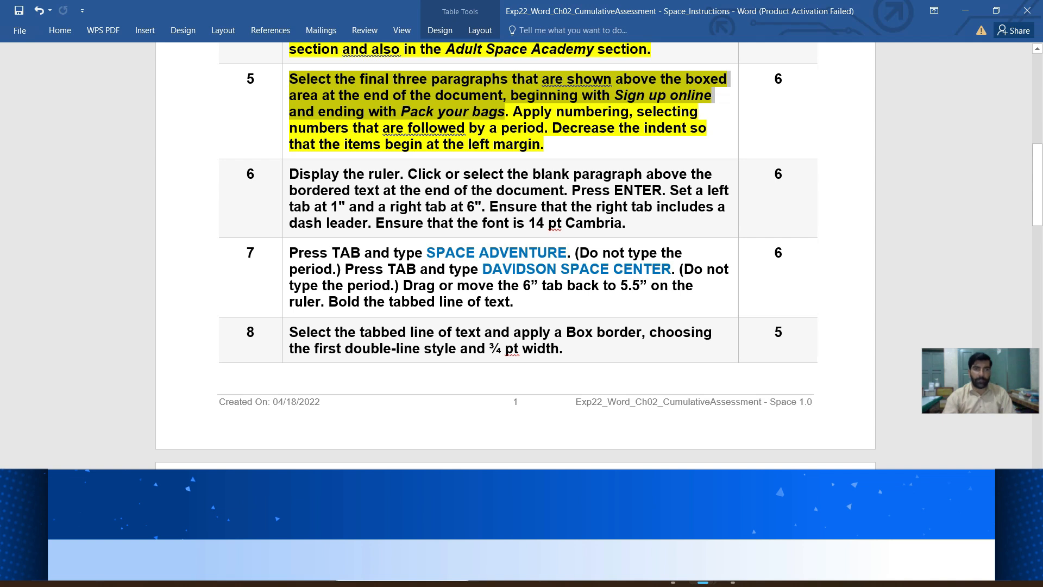
mouse_move(703, 582)
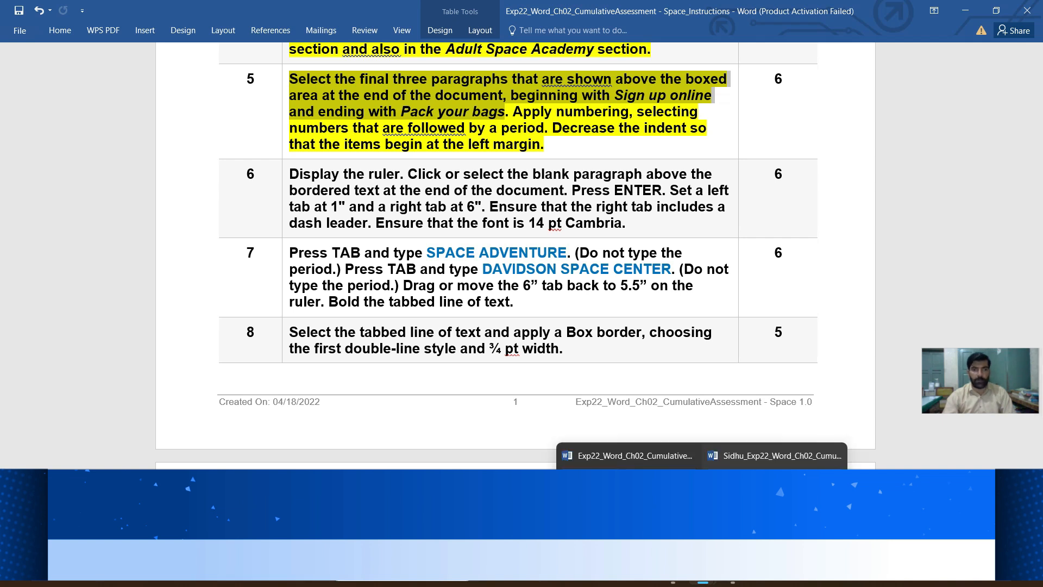
left_click(775, 455)
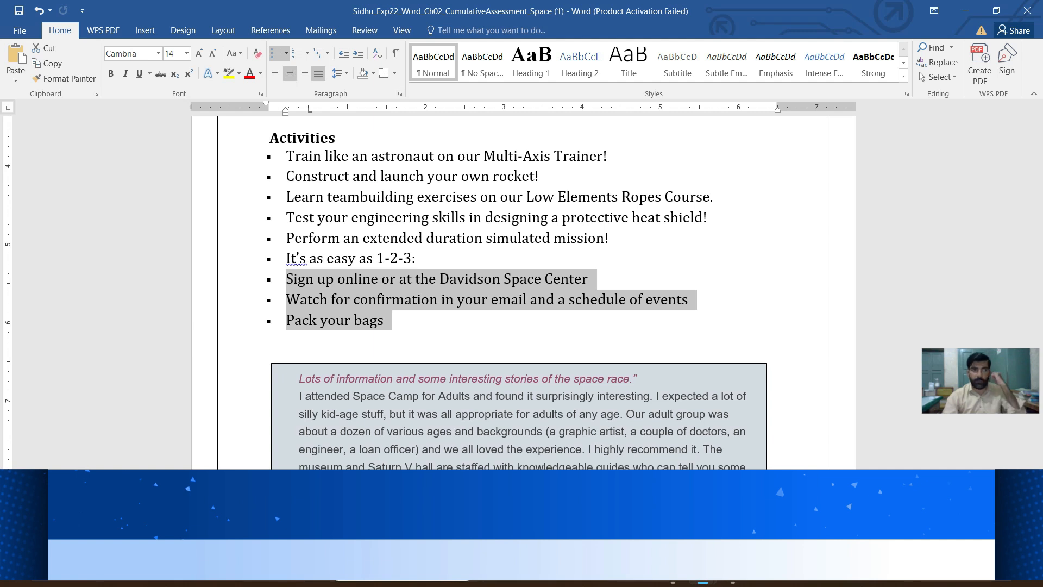
left_click(307, 53)
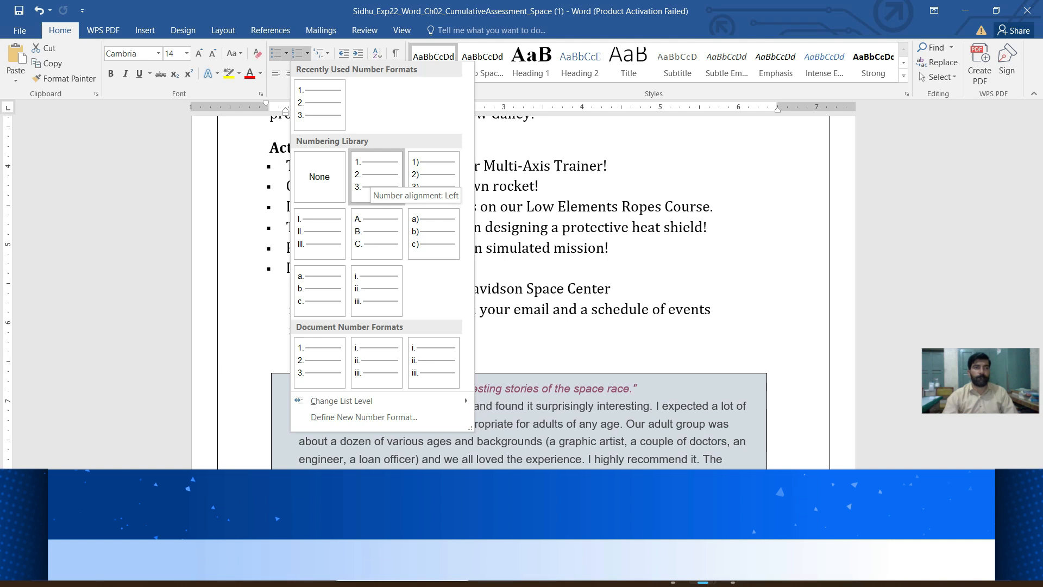
left_click(376, 174)
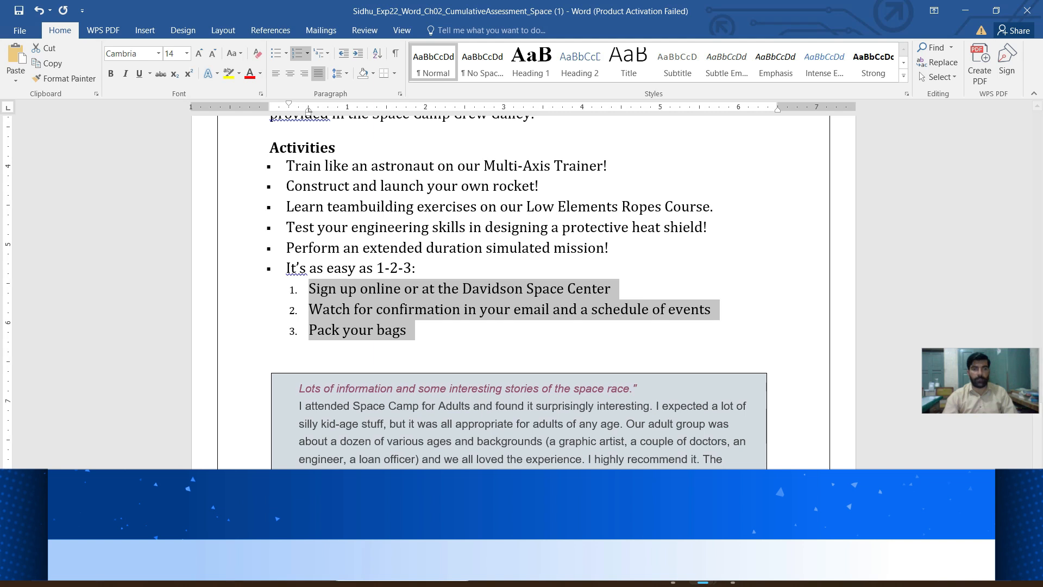
- Decrease the indent of the three numbered items in the Space Camp Programs document so their numbers begin at the left margin
mouse_move(703, 584)
left_click(628, 455)
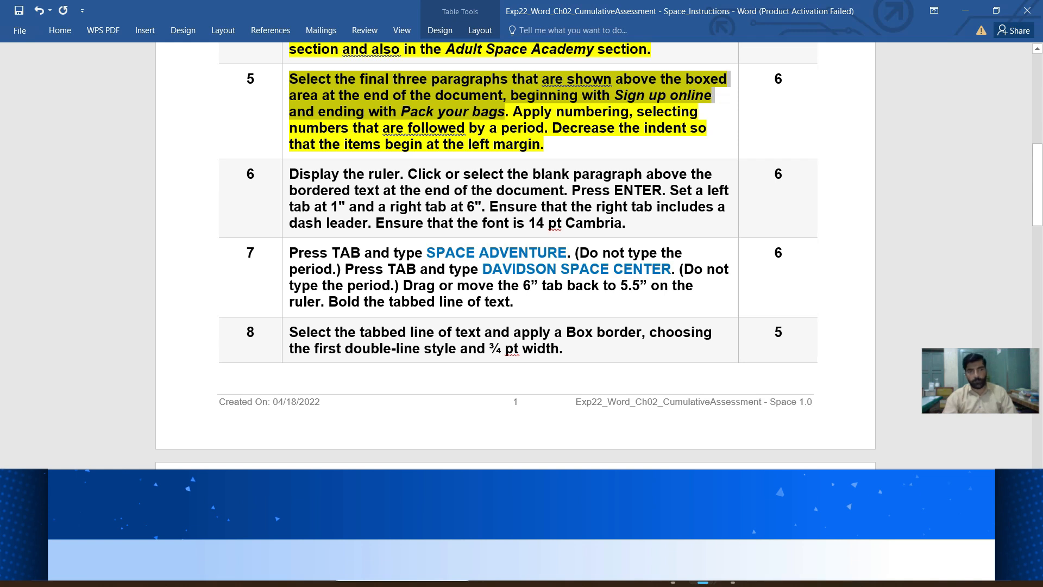
mouse_move(673, 574)
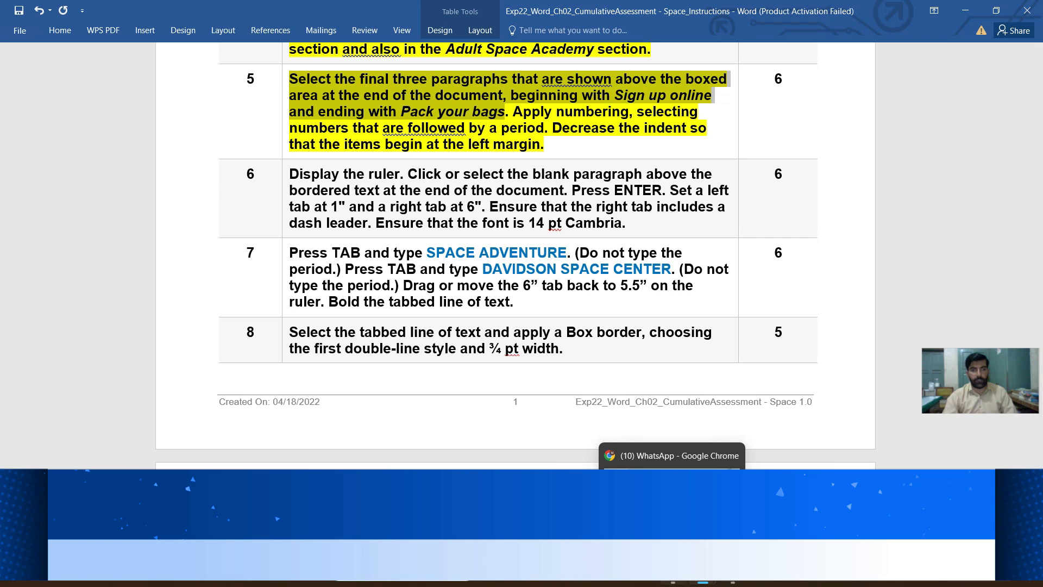
mouse_move(773, 574)
left_click(850, 457)
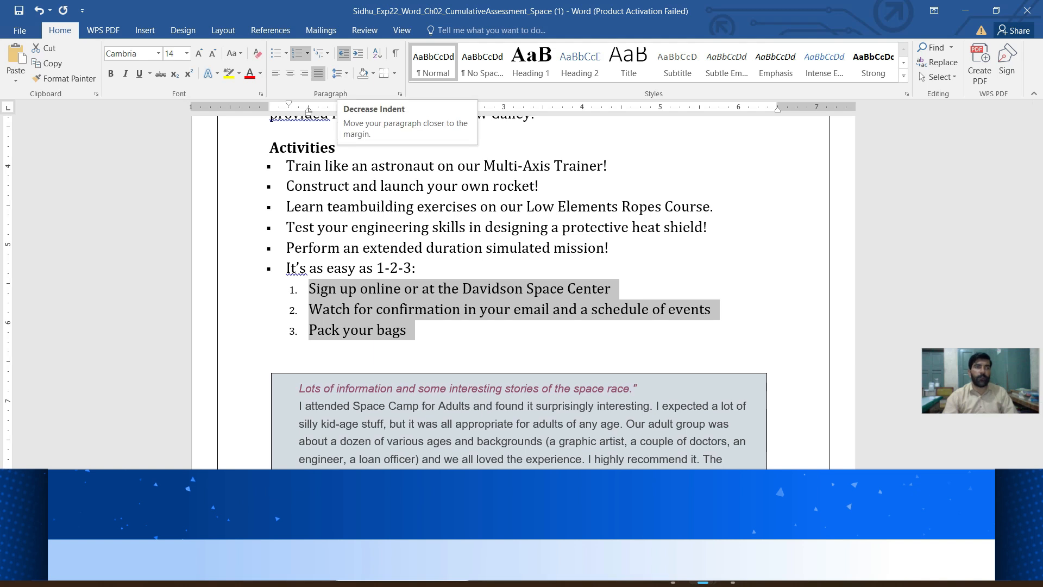
left_click_drag(308, 109, 289, 110)
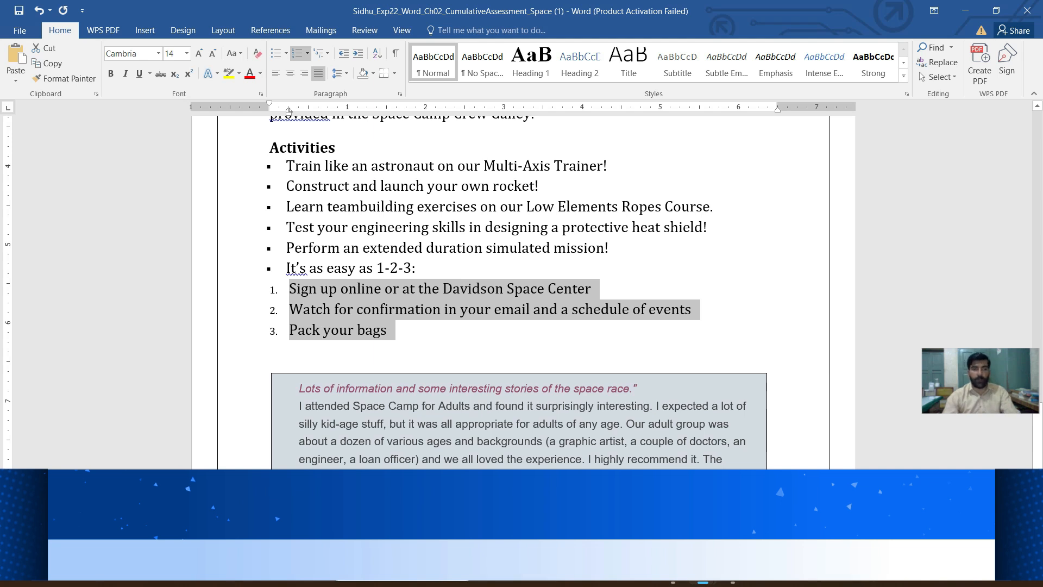
- Highlight instruction 6 in yellow in the instructions document and mark its phrase Display the ruler
mouse_move(702, 571)
left_click(627, 456)
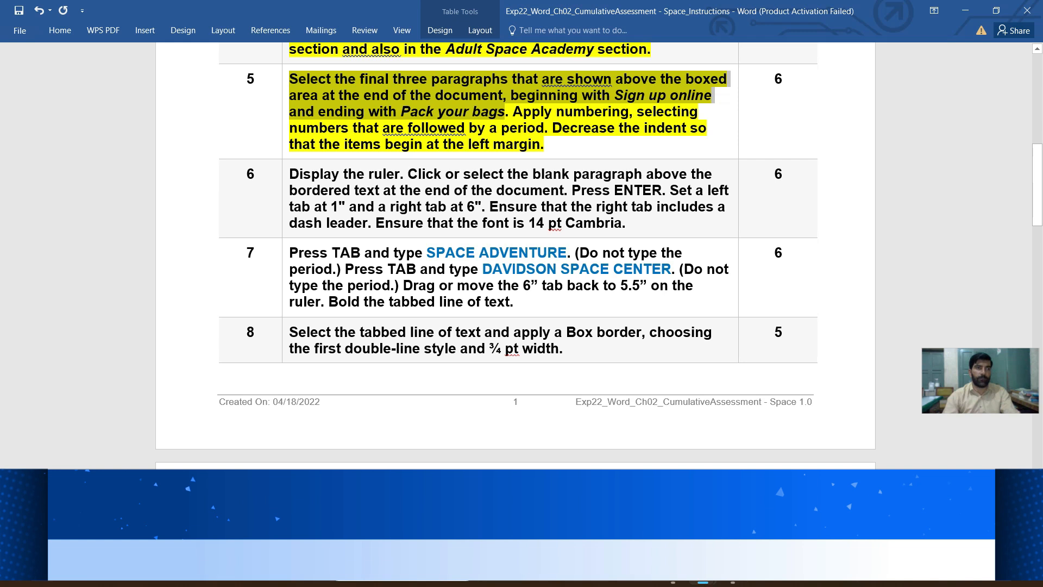
left_click(286, 188)
left_click(335, 168)
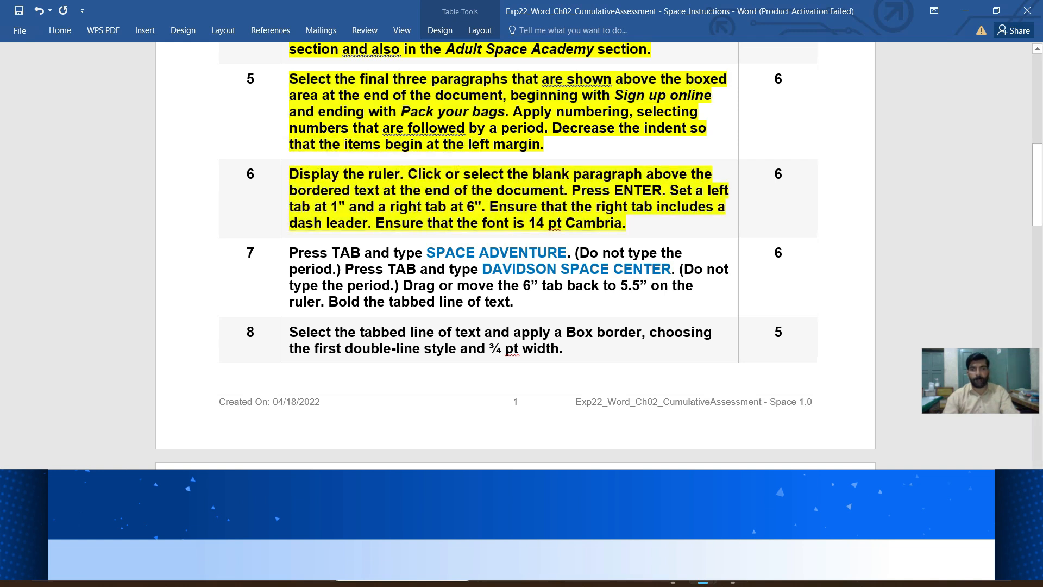
scroll(516, 253, "down", 3)
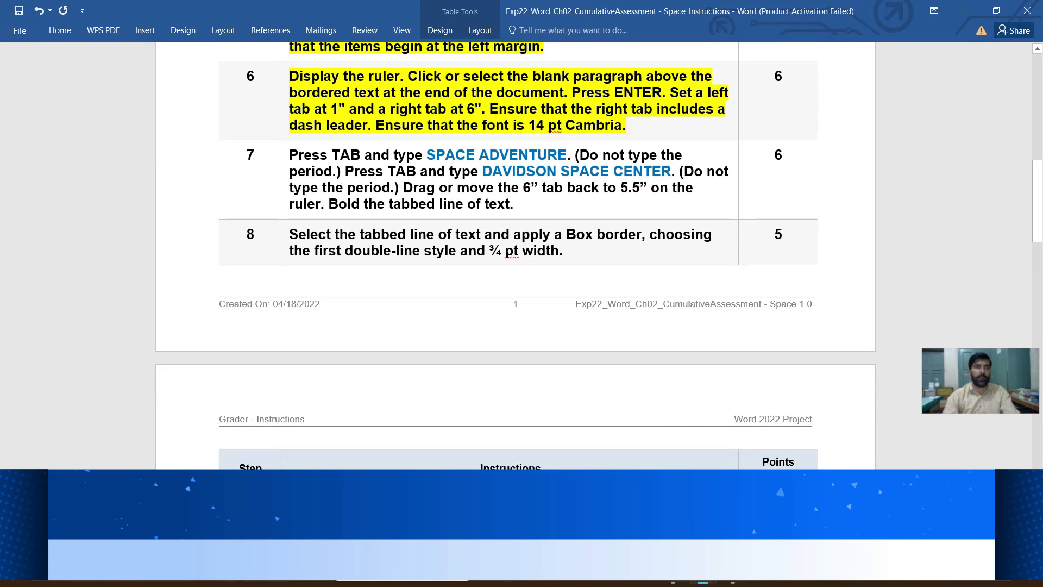
left_click_drag(400, 76, 325, 76)
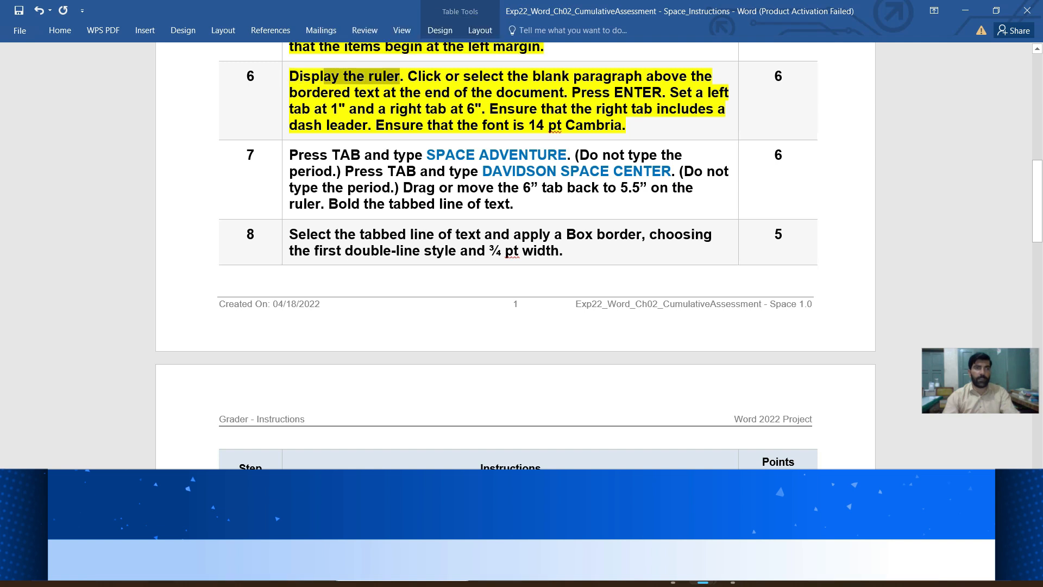
left_click_drag(288, 76, 401, 76)
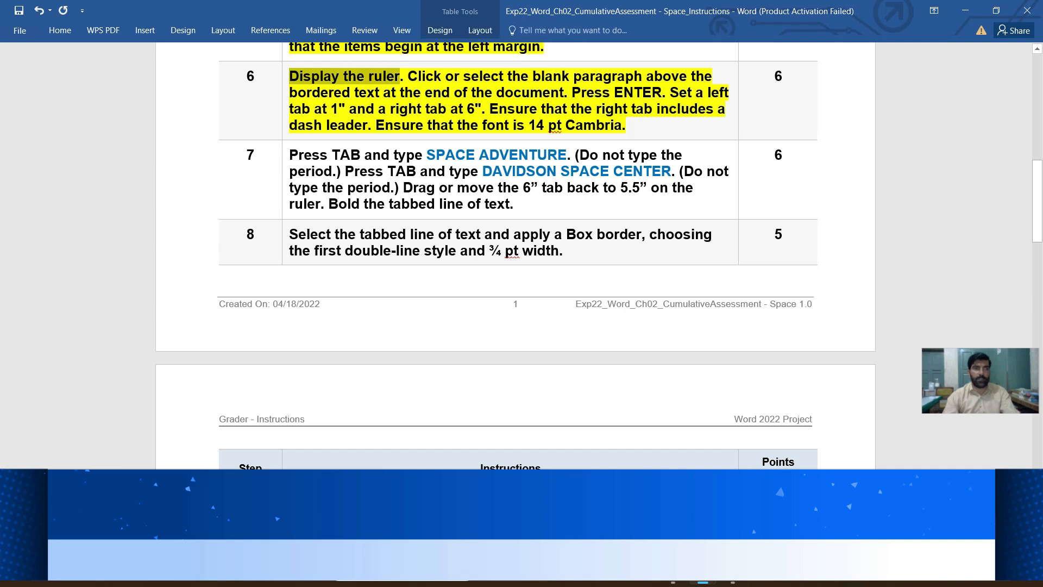
- Check the ruler display setting in the Space Camp Programs document
mouse_move(703, 569)
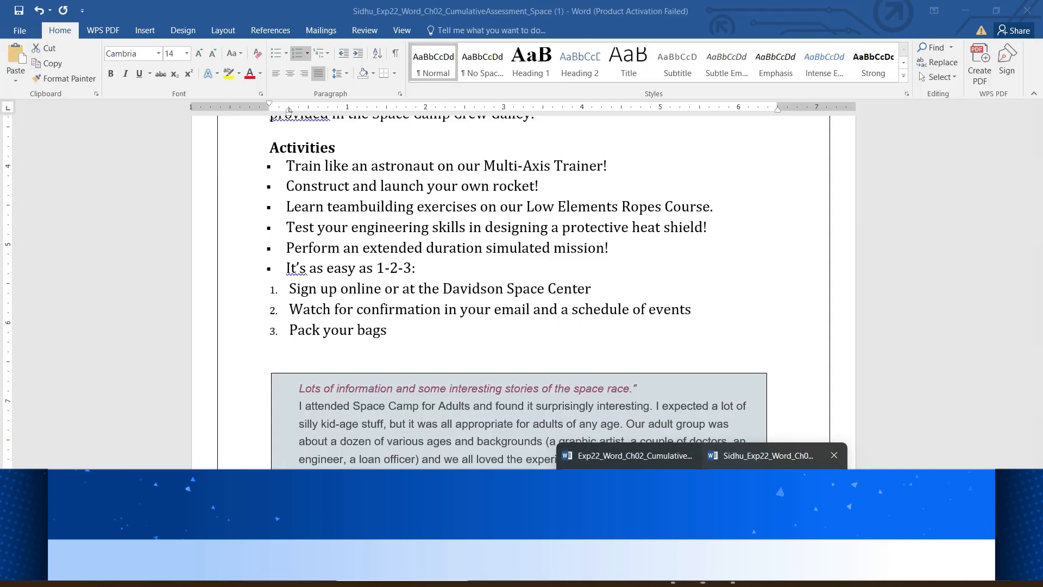
left_click(774, 455)
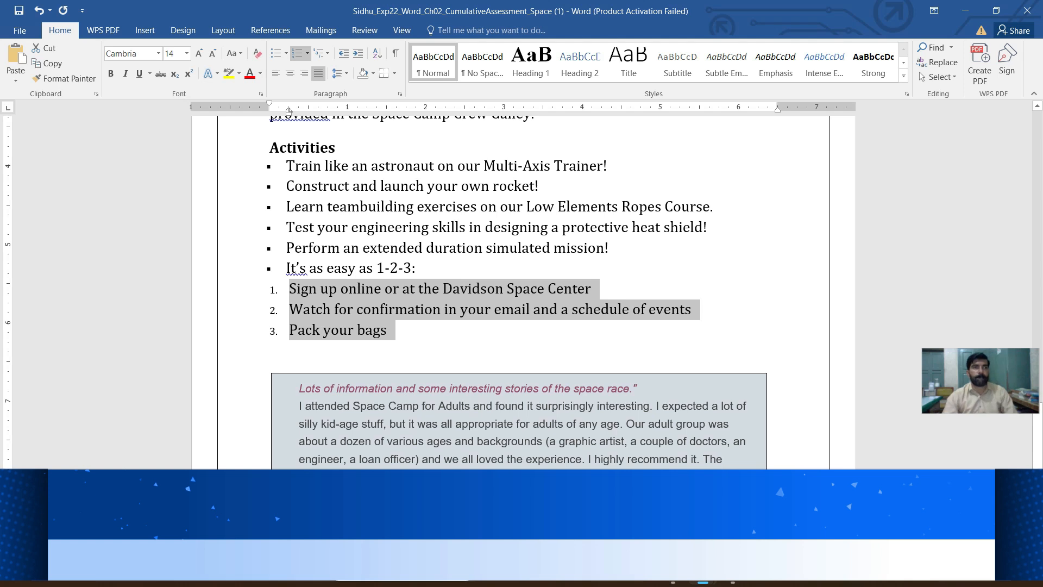
left_click(365, 30)
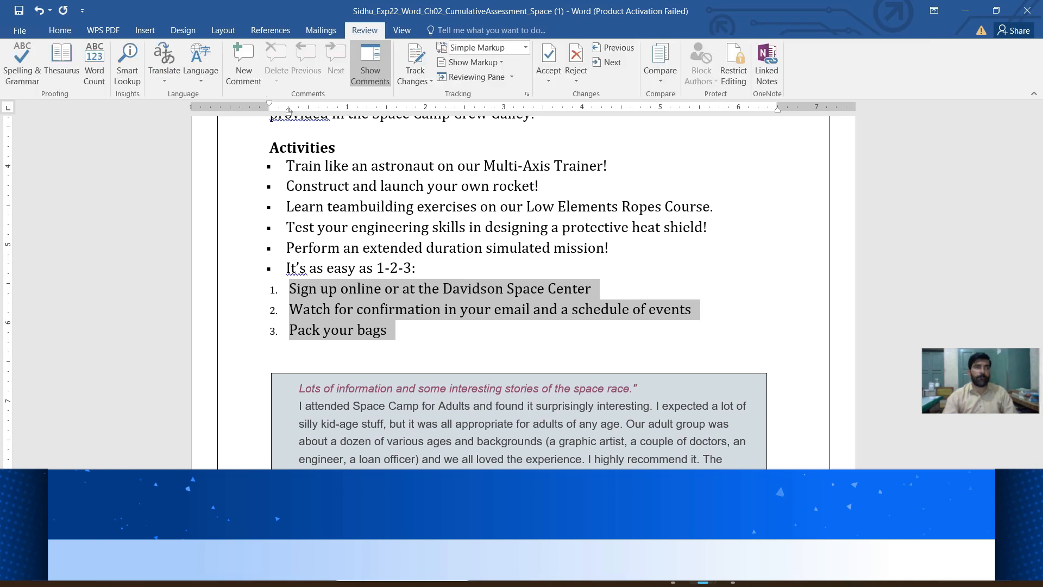
left_click(402, 30)
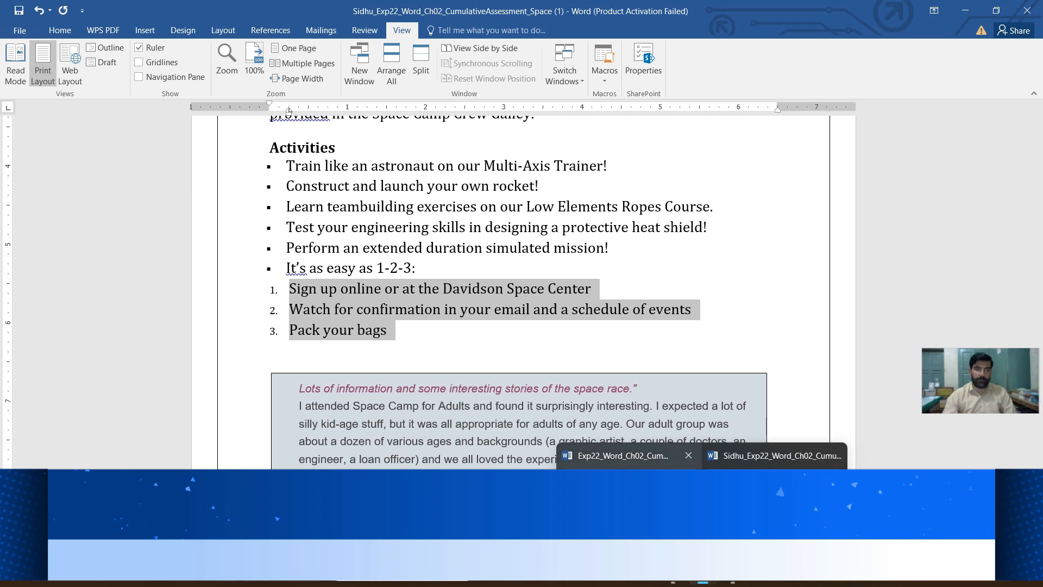
- Mark the sentence in instruction 6 about selecting the blank paragraph above the bordered text
left_click(625, 456)
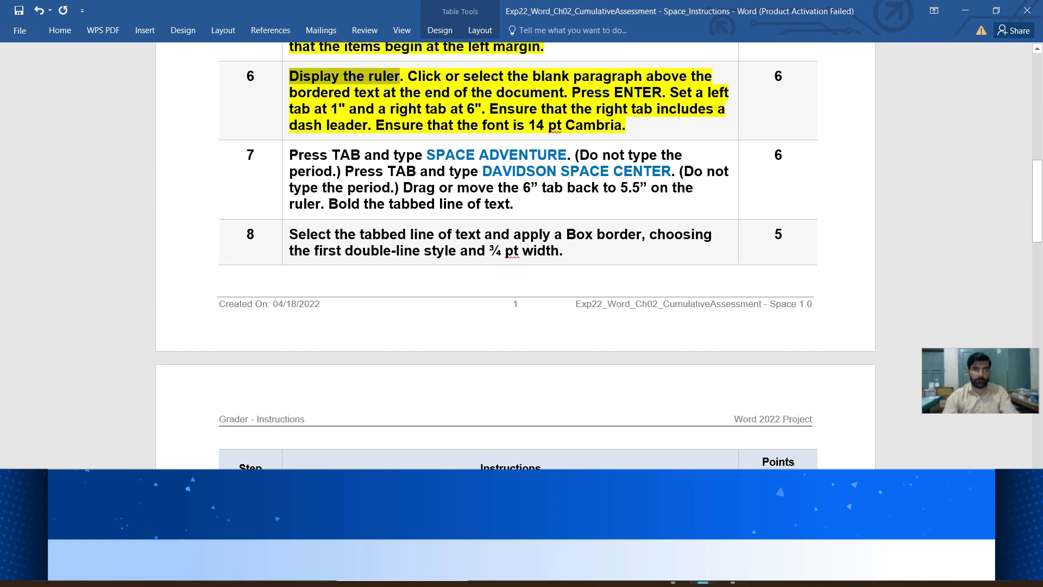
left_click_drag(408, 77, 564, 92)
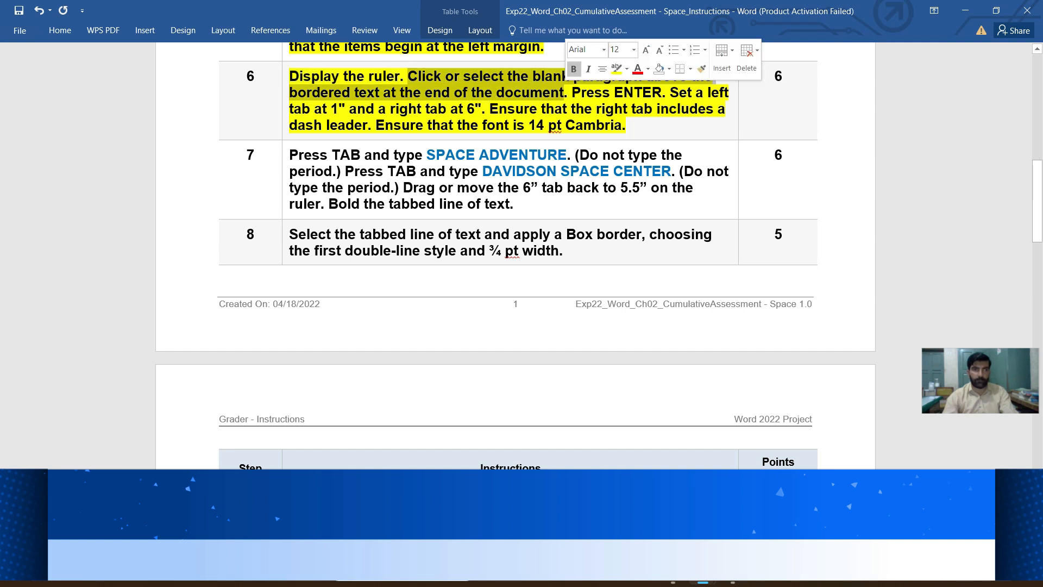
- Show the paragraph marks in the Space Camp Programs document and place the cursor in the blank paragraph directly below Pack your bags
mouse_move(702, 573)
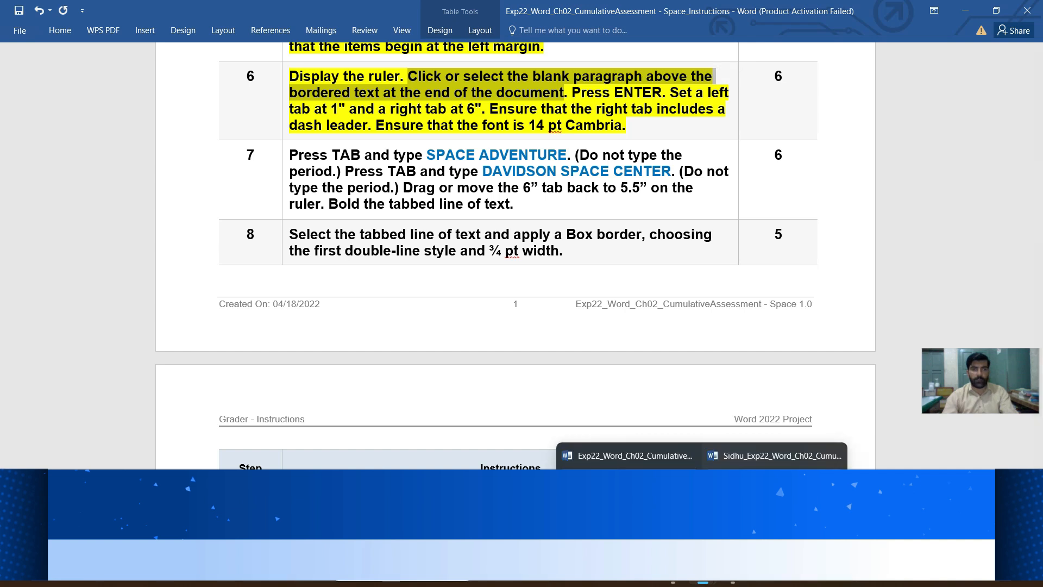
left_click(774, 489)
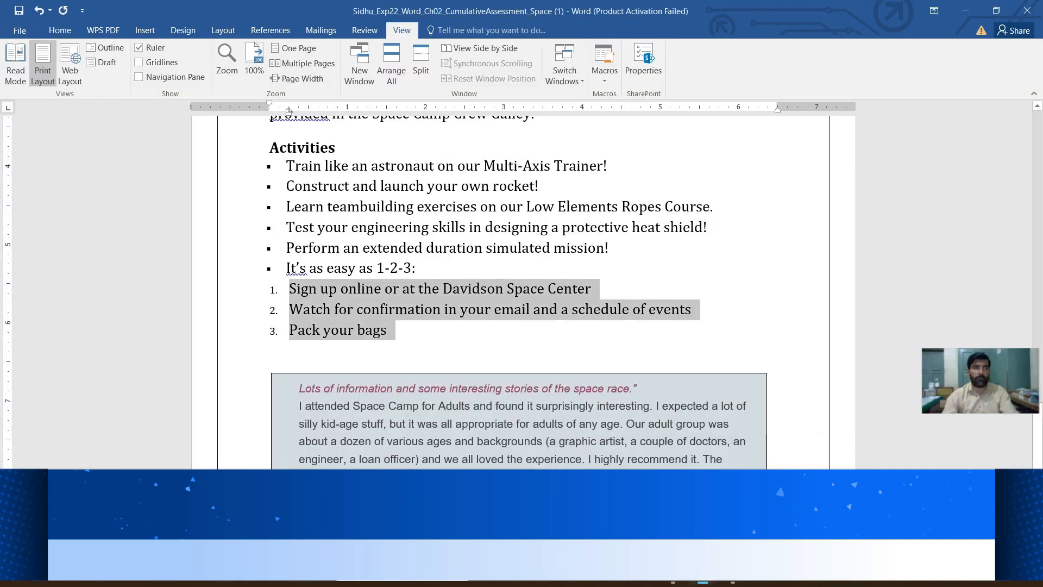
left_click(60, 31)
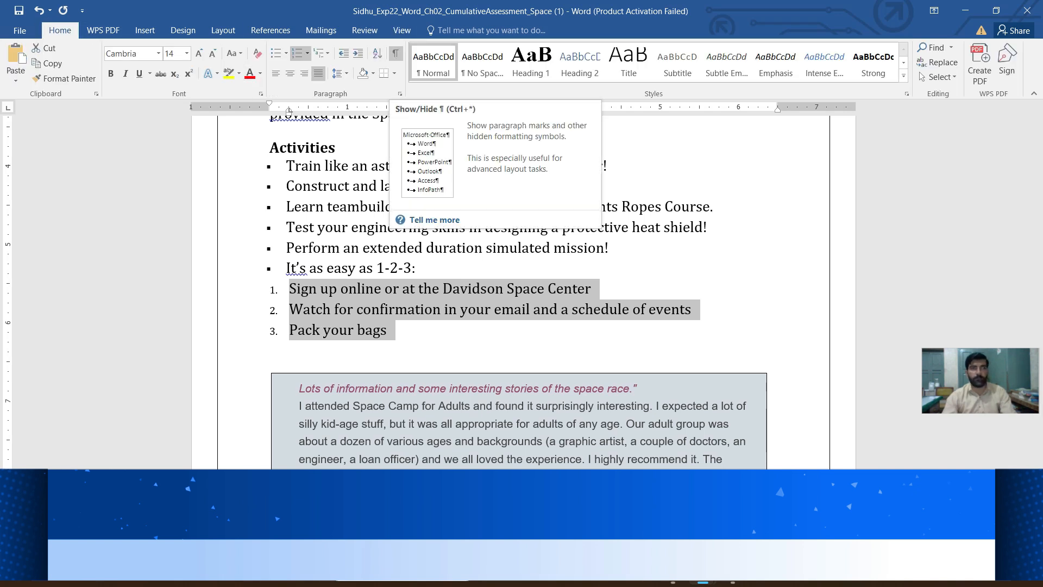
left_click(396, 53)
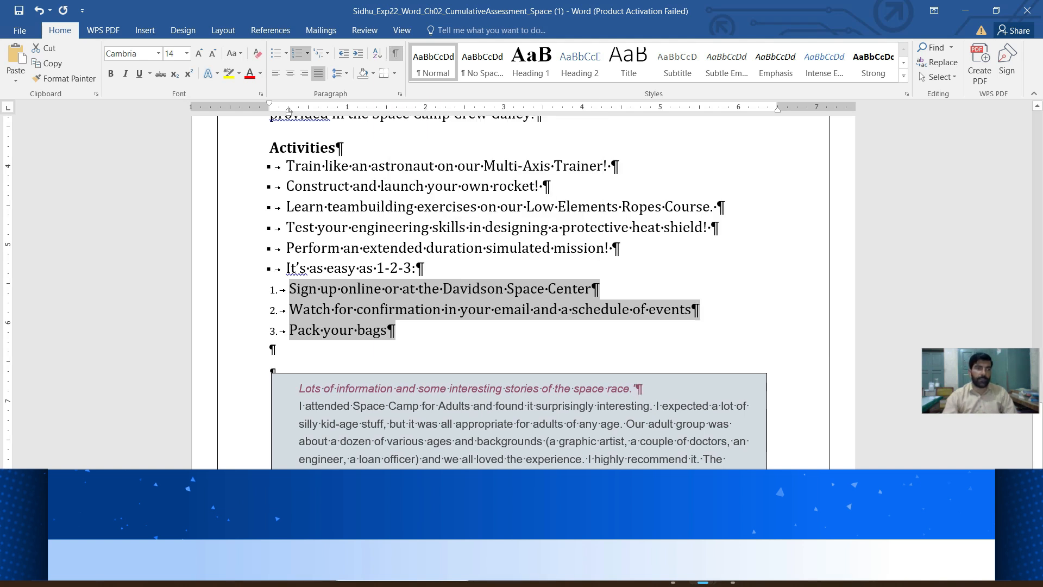
left_click(271, 349)
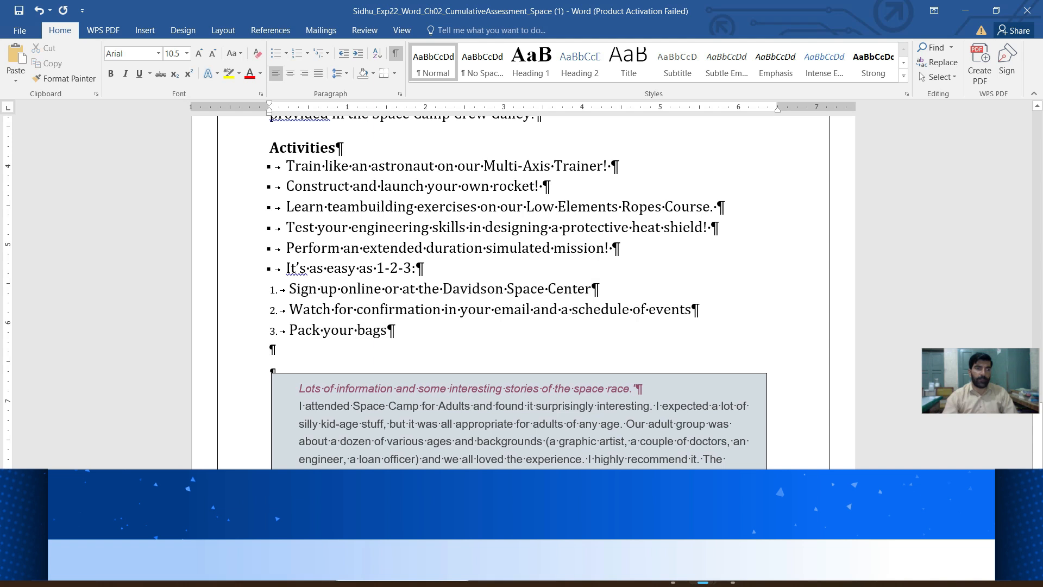
mouse_move(702, 577)
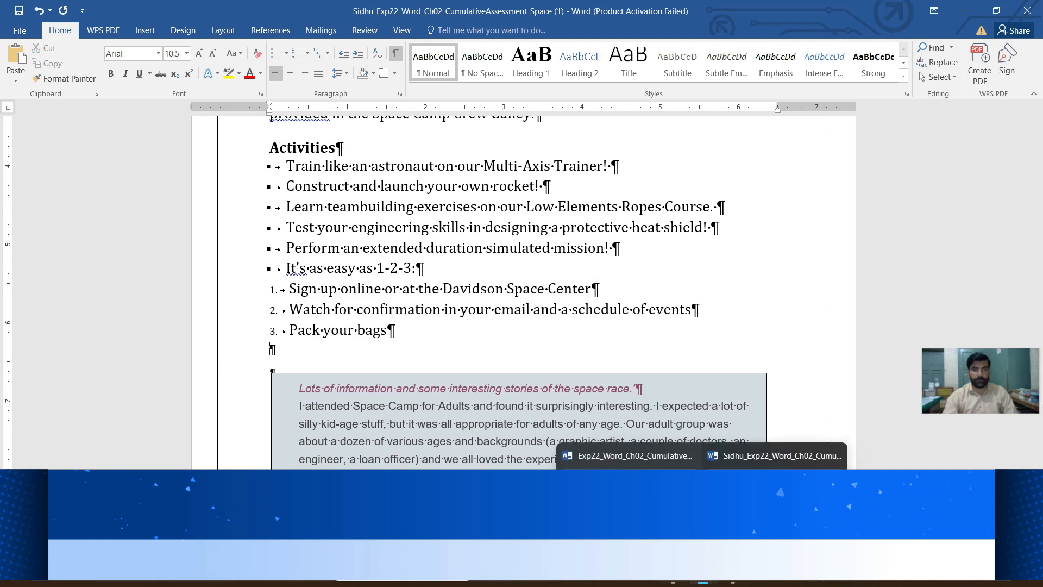
- Review instruction 6 in the instructions document for the blank paragraph and tab stop requirements
left_click(630, 455)
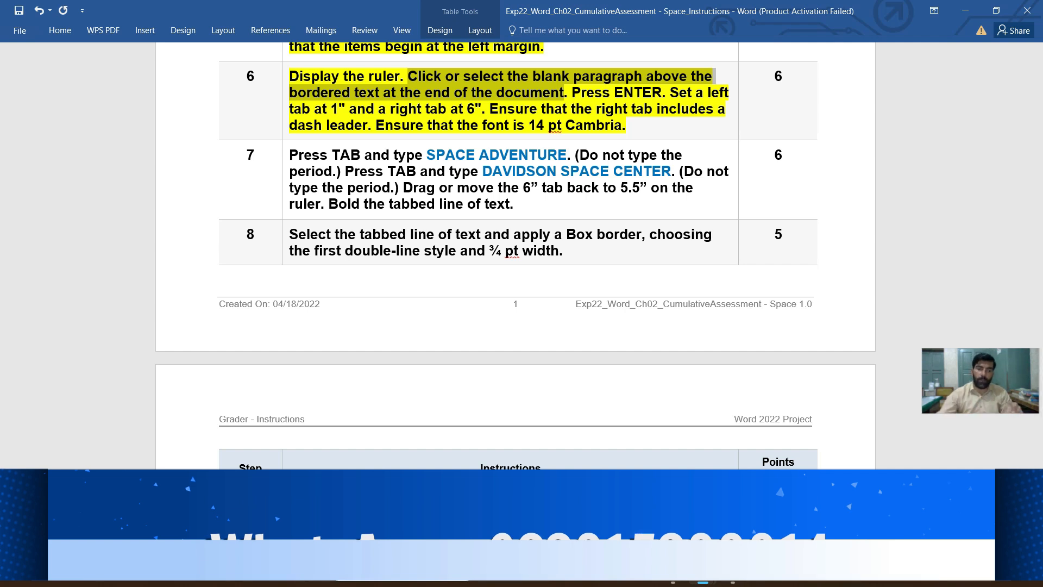
right_click(408, 85)
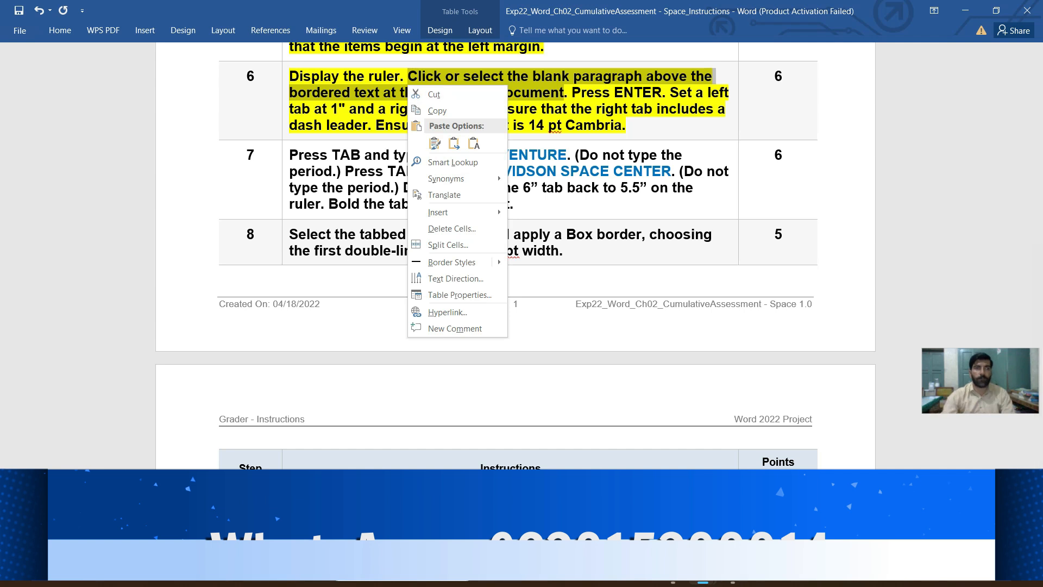
key("Escape")
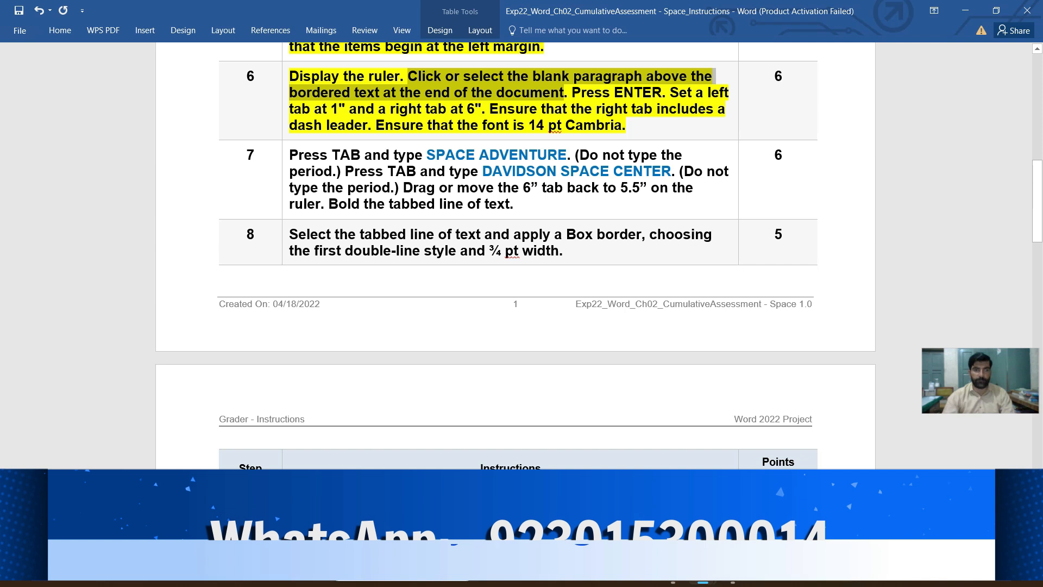
- Set a left tab stop at 1" for the blank paragraph below Pack your bags in the Space Camp Programs document
mouse_move(702, 572)
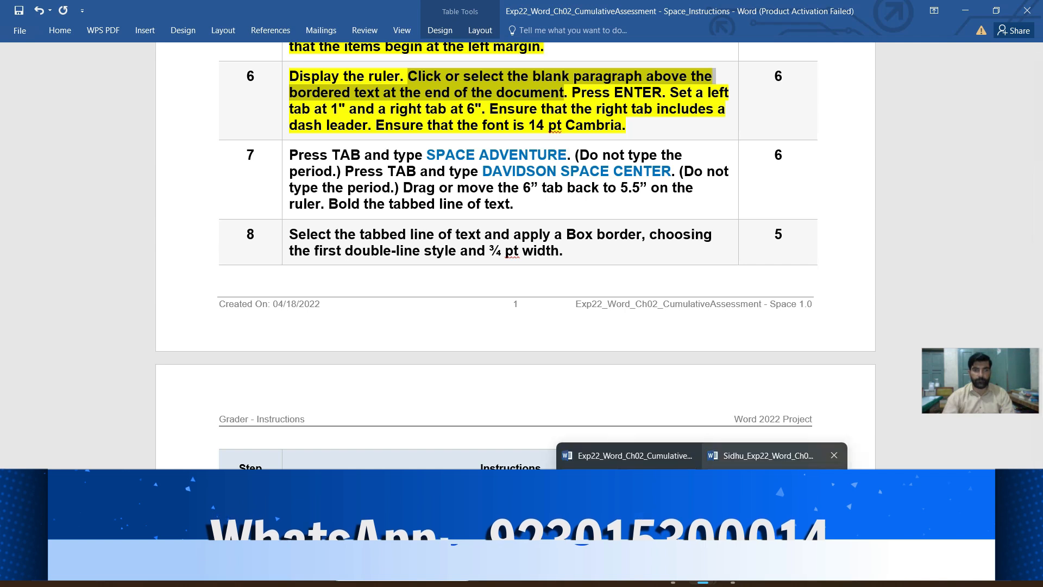
left_click(775, 492)
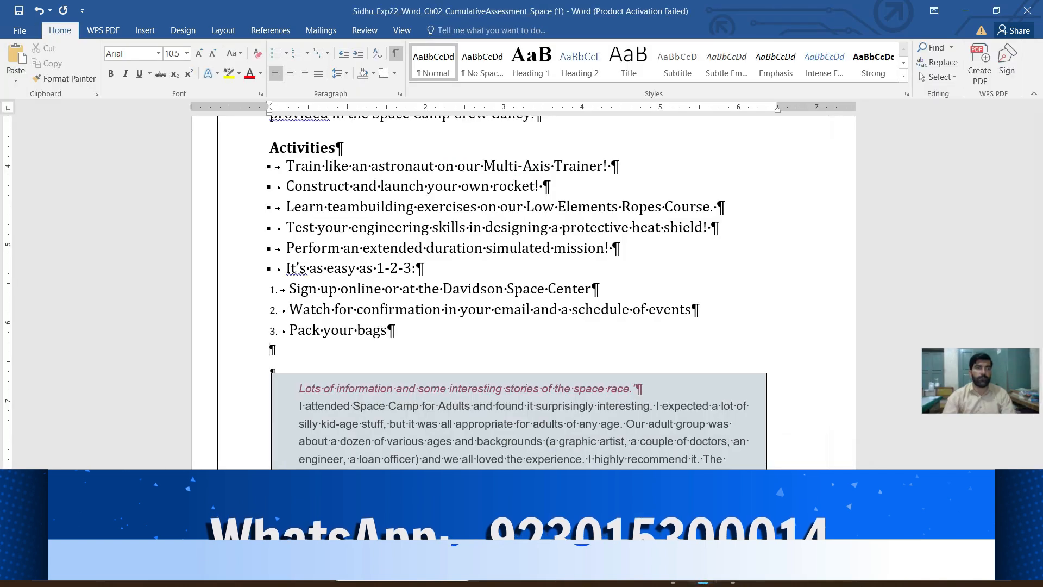
left_click(400, 94)
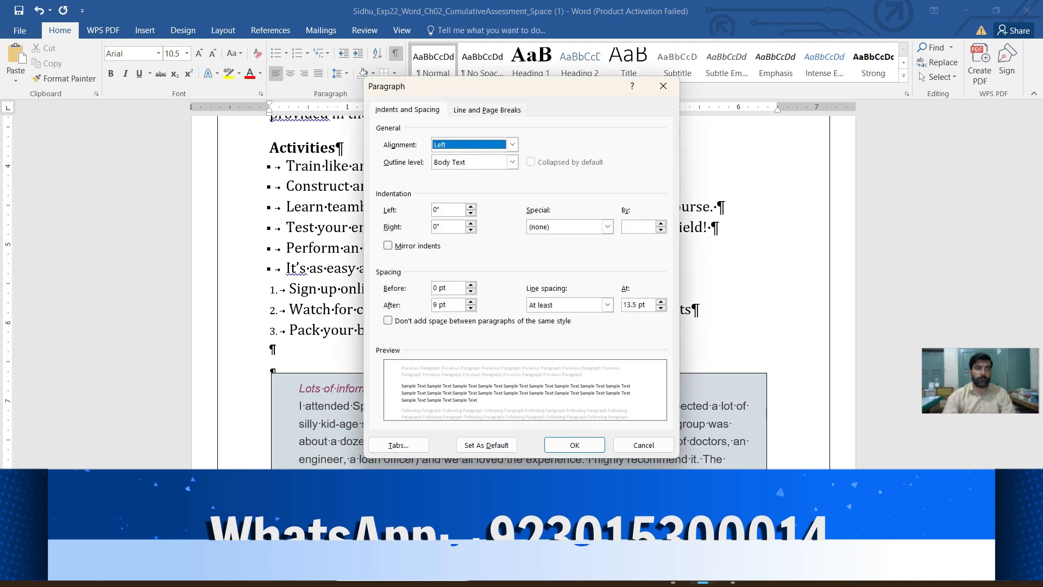
left_click(399, 445)
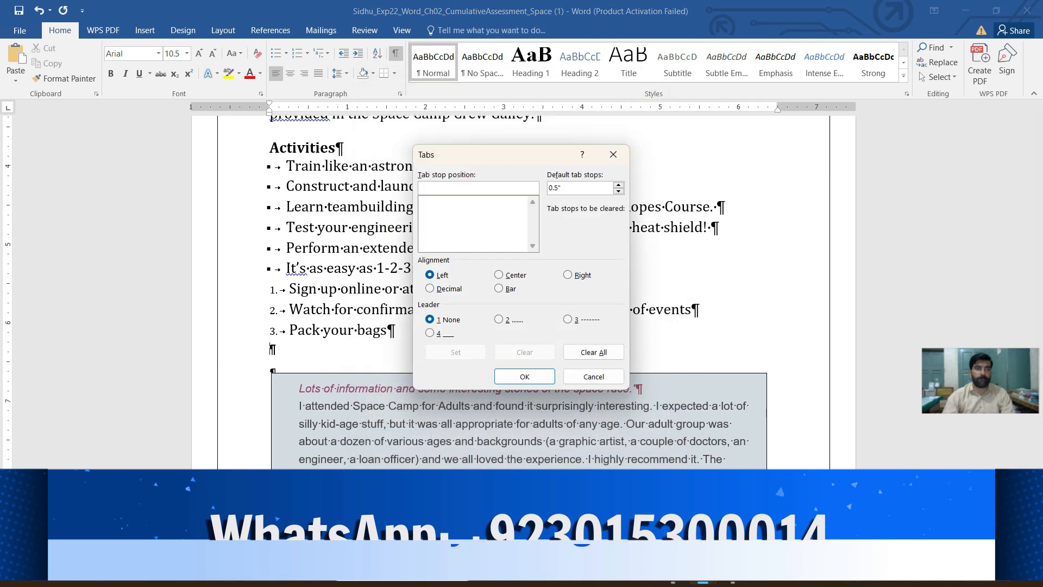
type("1")
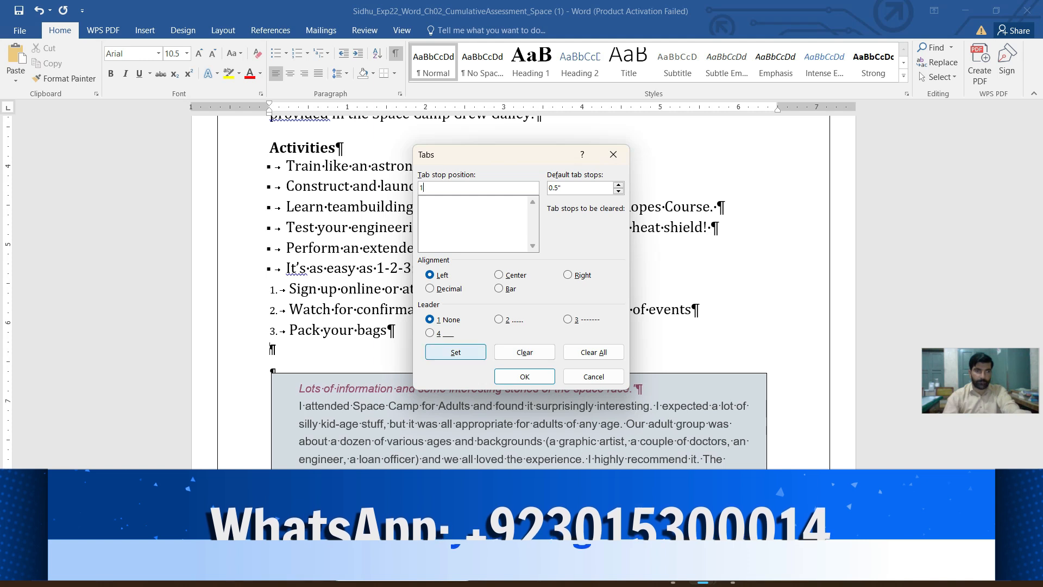
left_click(455, 352)
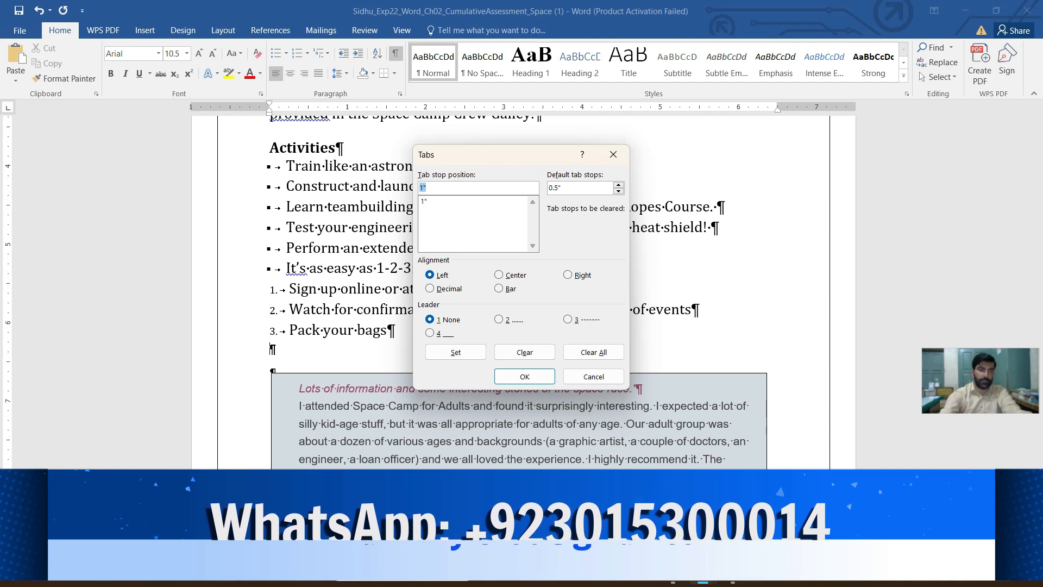
- Add a right-aligned tab stop at 6" with leader style 2 to the same paragraph and apply the tab settings
type("6")
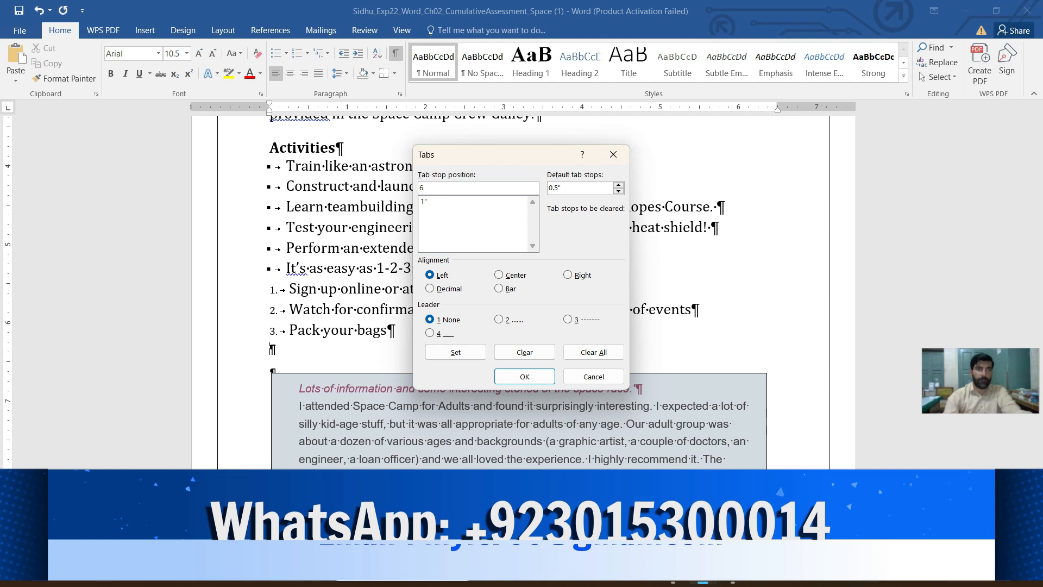
left_click(579, 275)
left_click(499, 319)
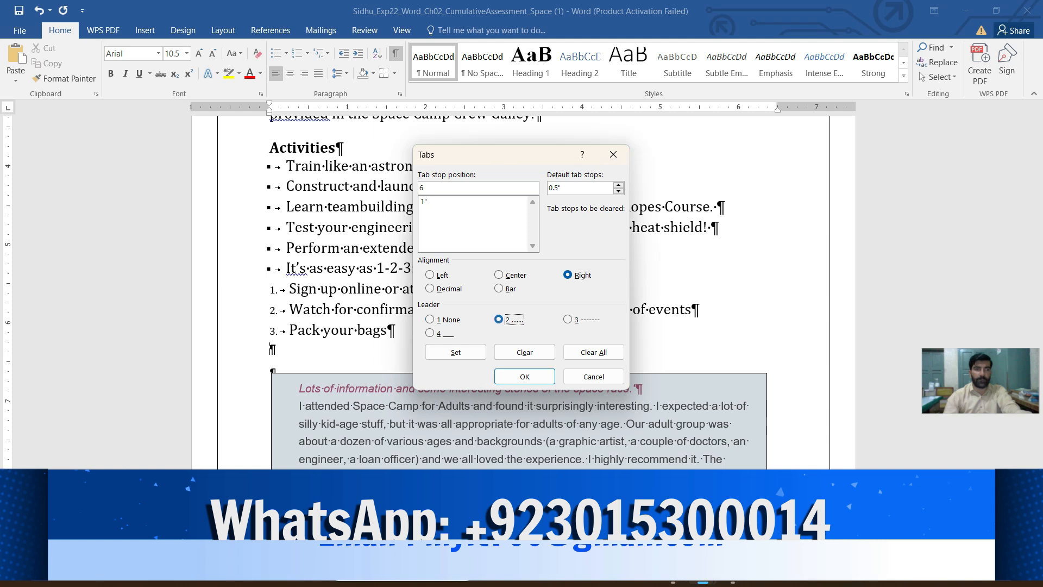
left_click(456, 352)
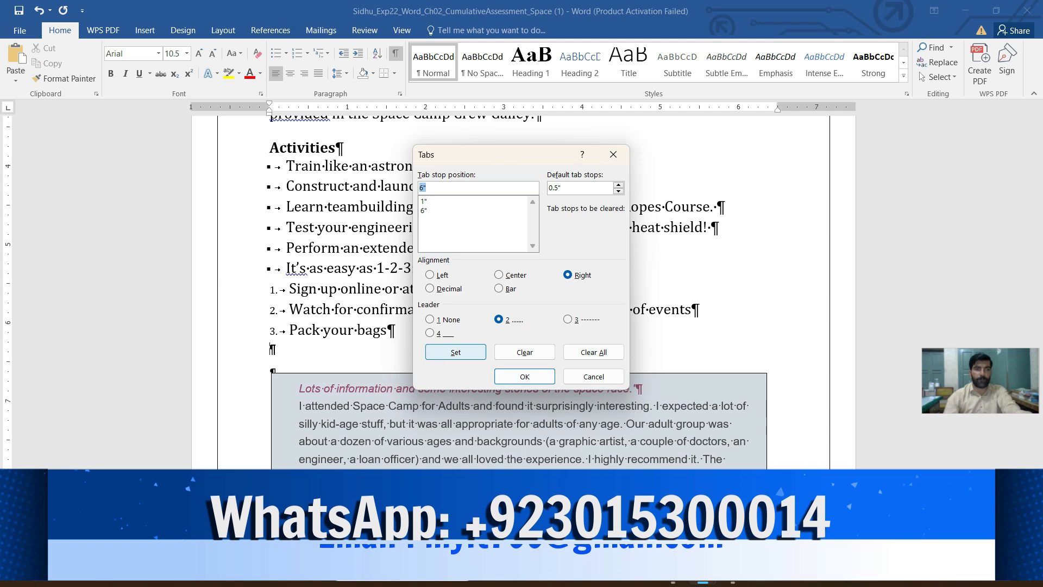
left_click(525, 376)
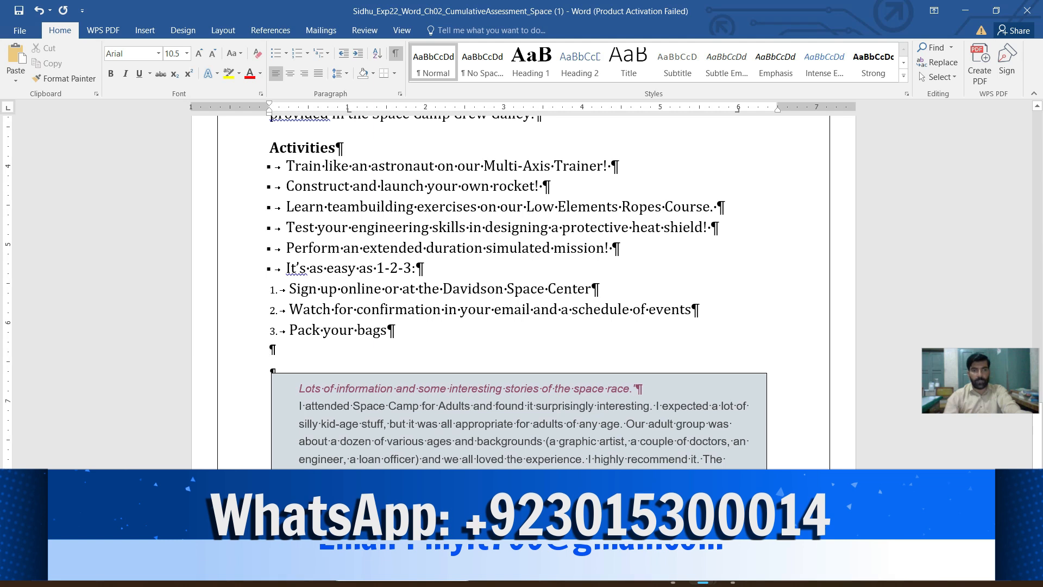
- Check the leader and font requirements in instruction 6, and set the blank paragraph below Pack your bags to 14 pt Cambria
mouse_move(703, 570)
left_click(623, 455)
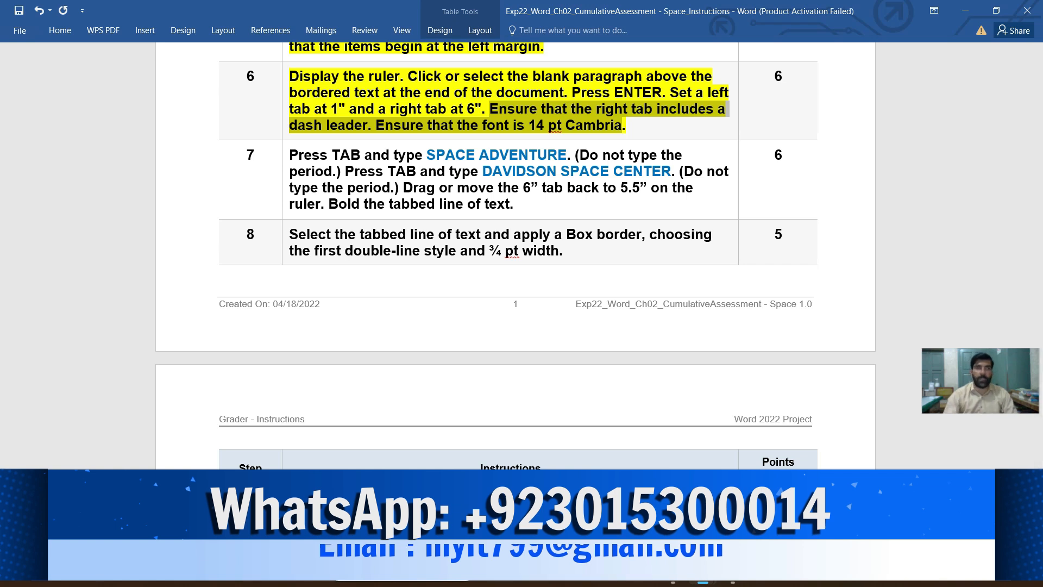
mouse_move(702, 582)
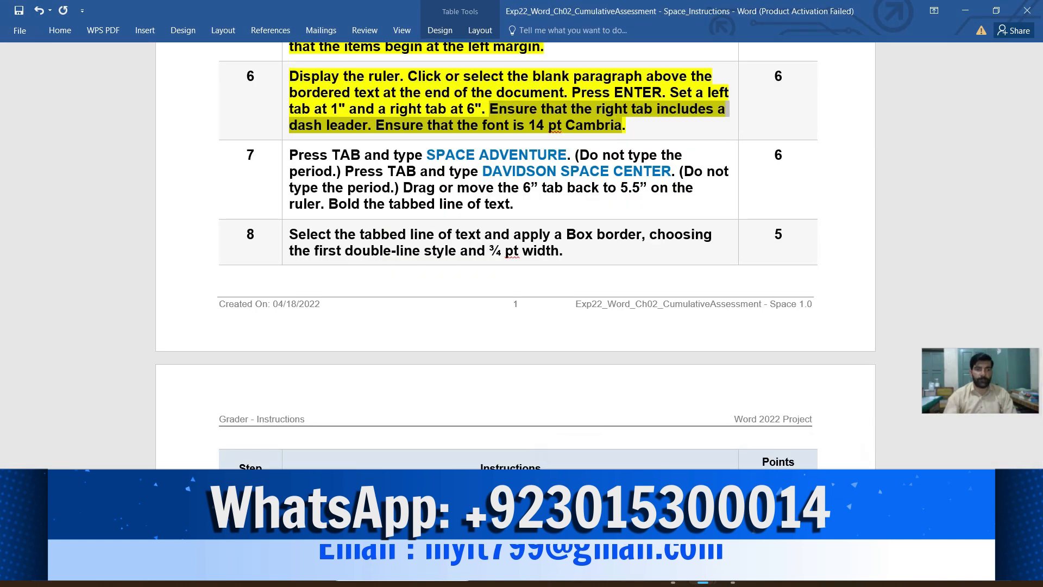
left_click(771, 455)
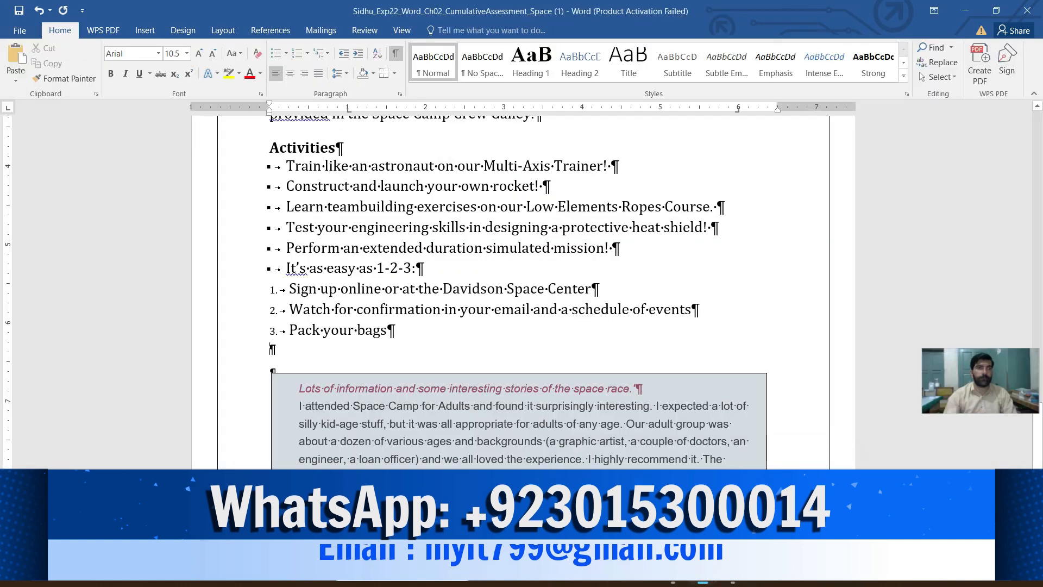
left_click(158, 53)
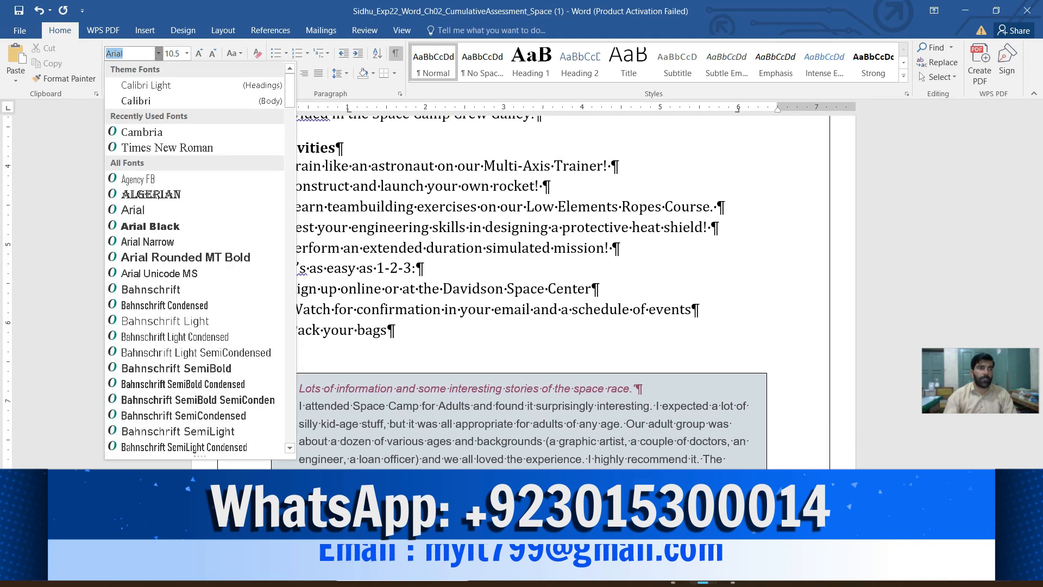
left_click(142, 131)
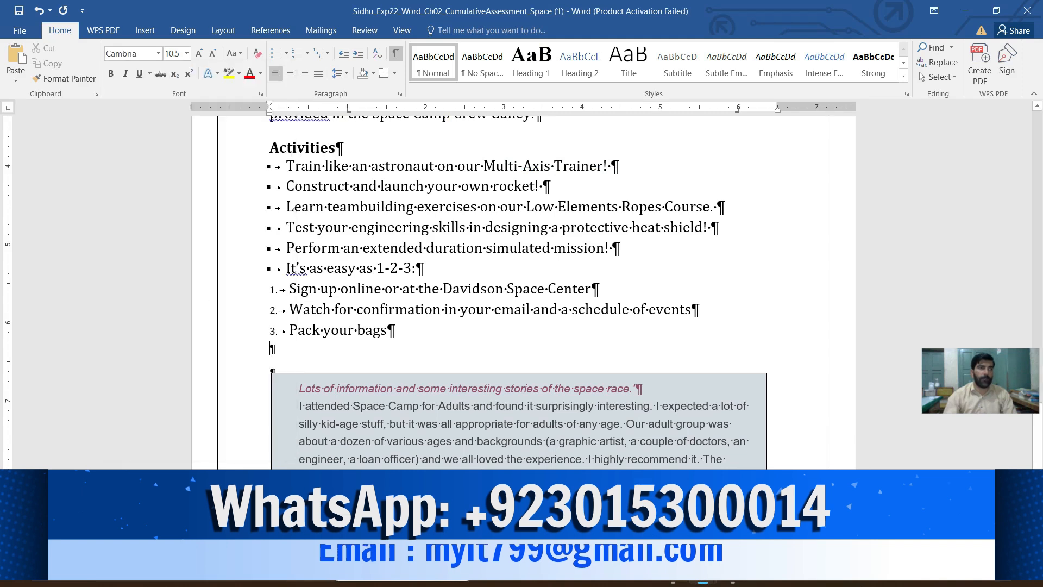
left_click(187, 54)
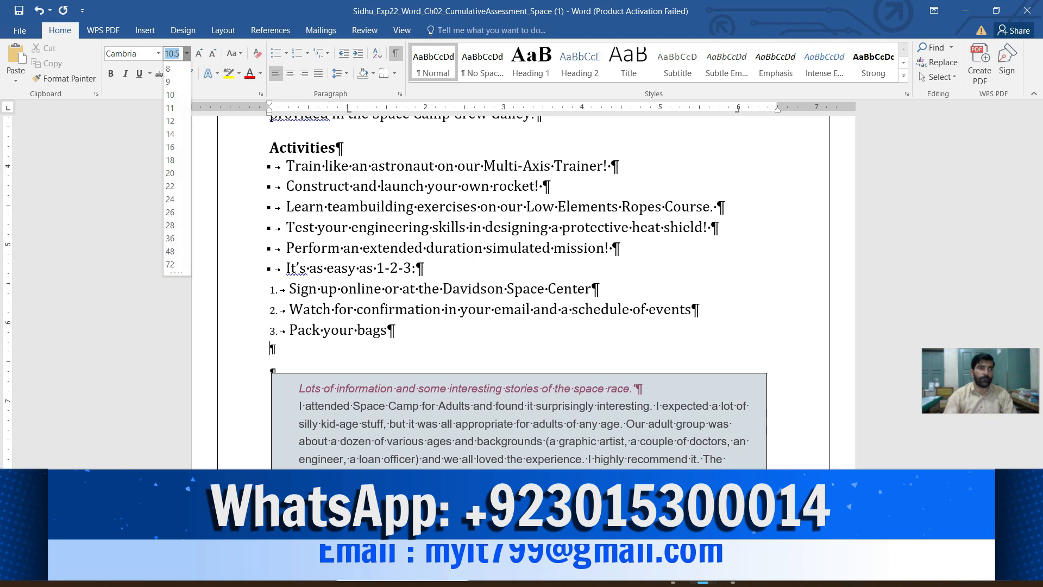
left_click(171, 134)
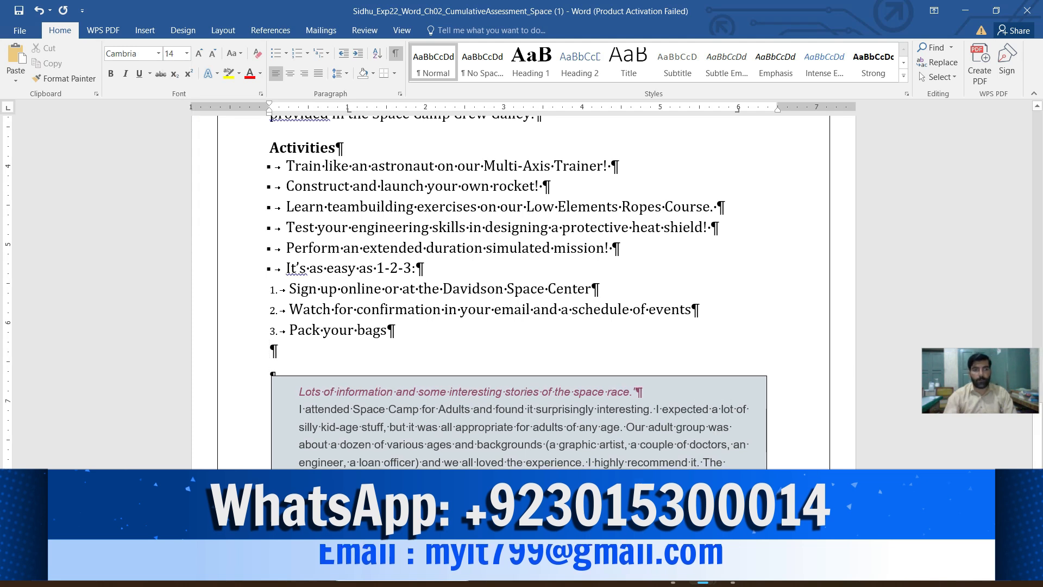
- Highlight the text of instruction 7 in yellow in the instructions document
mouse_move(703, 571)
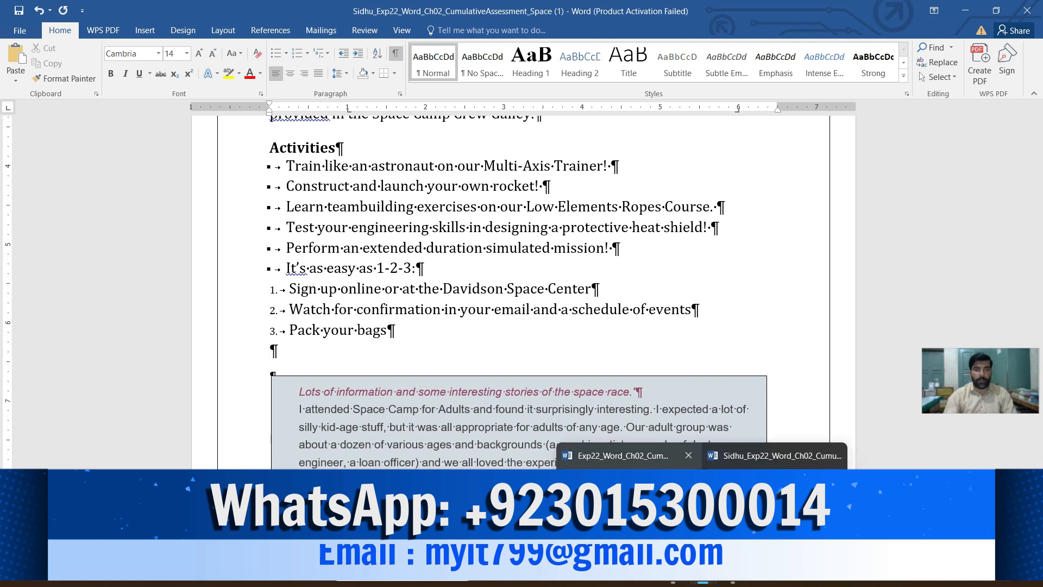
left_click(630, 455)
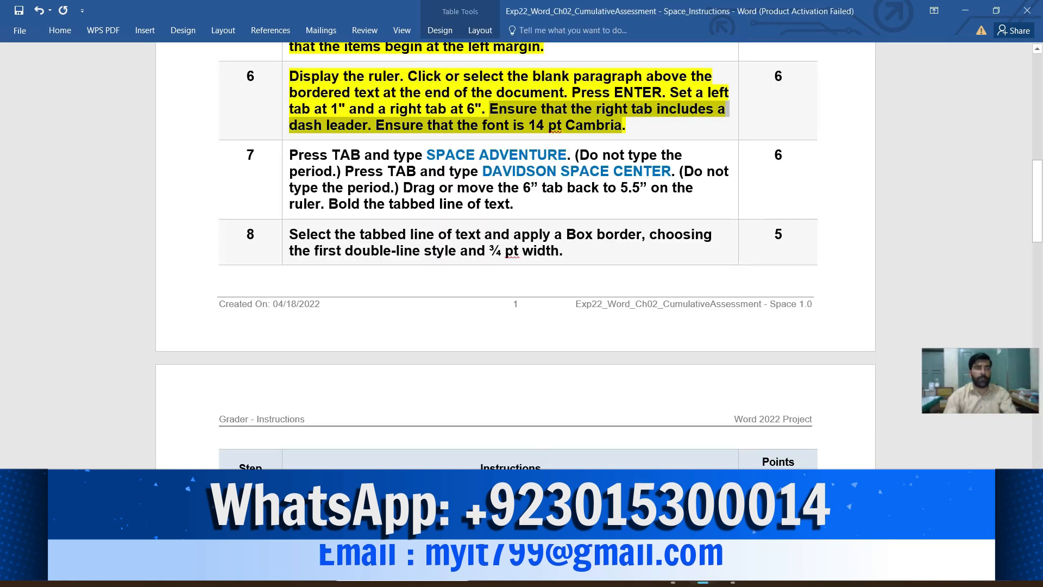
left_click(286, 164)
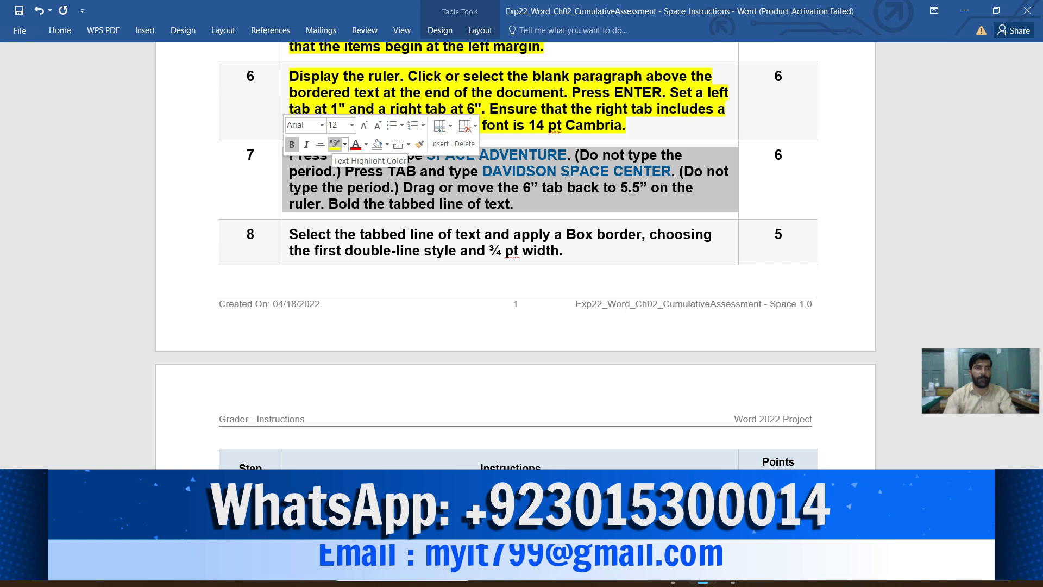
left_click(335, 144)
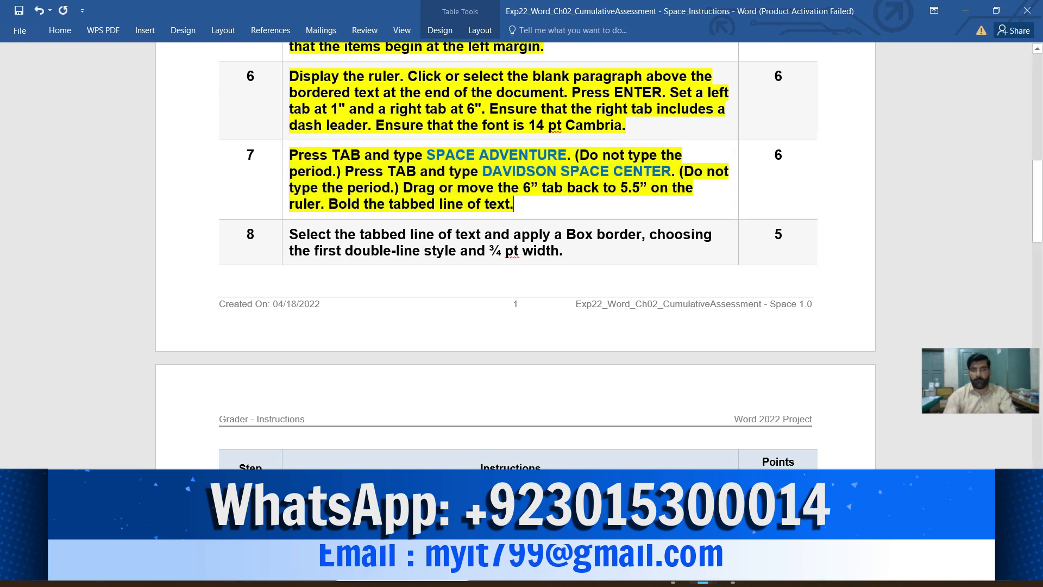
- Copy SPACE ADVENTURE from instruction 7 and paste it after a tab in the blank paragraph below Pack your bags
scroll(709, 436, "down", 3)
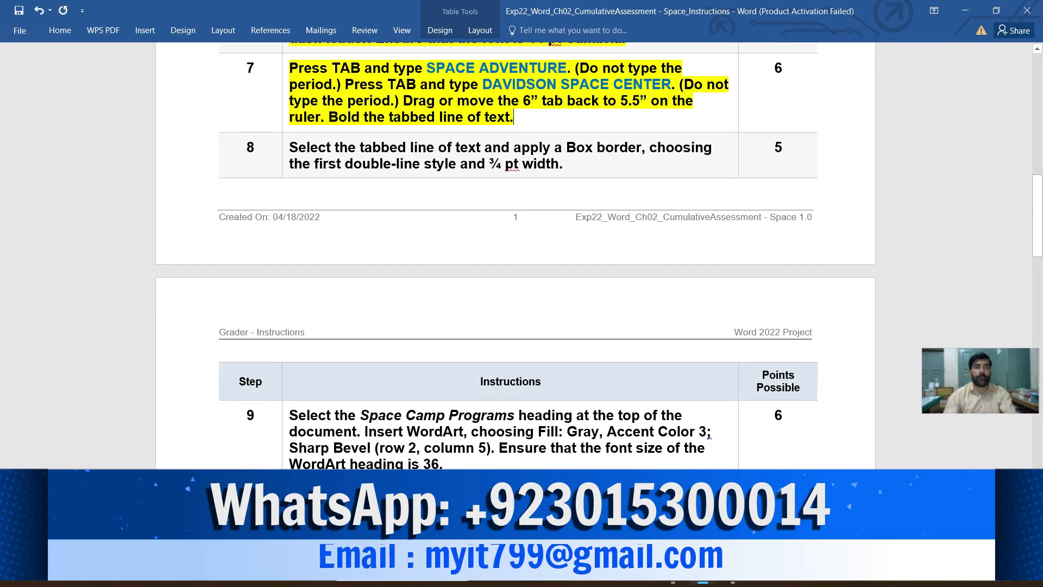
scroll(709, 436, "down", 1)
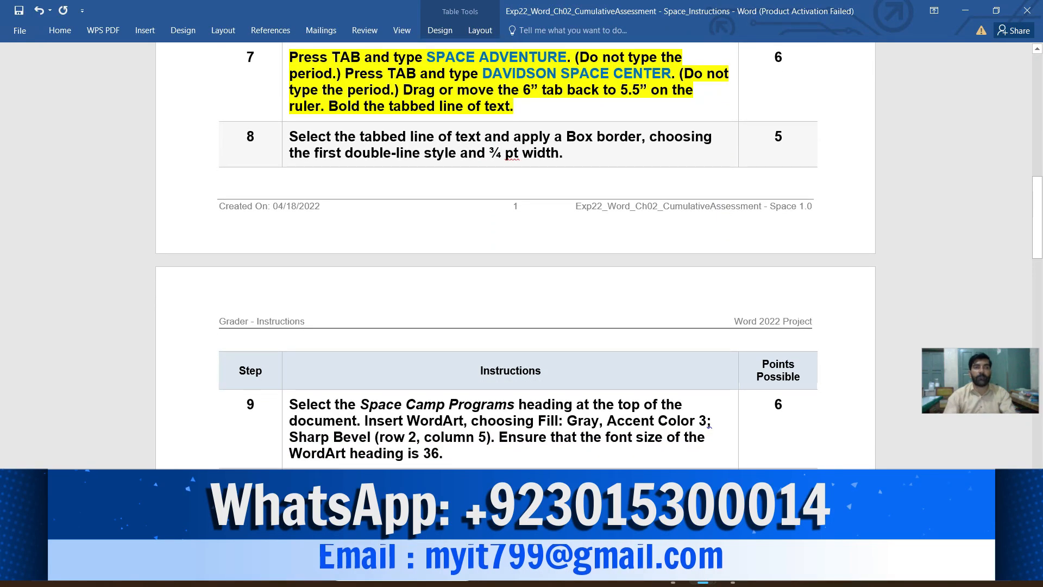
left_click_drag(567, 57, 427, 57)
key("ctrl+c")
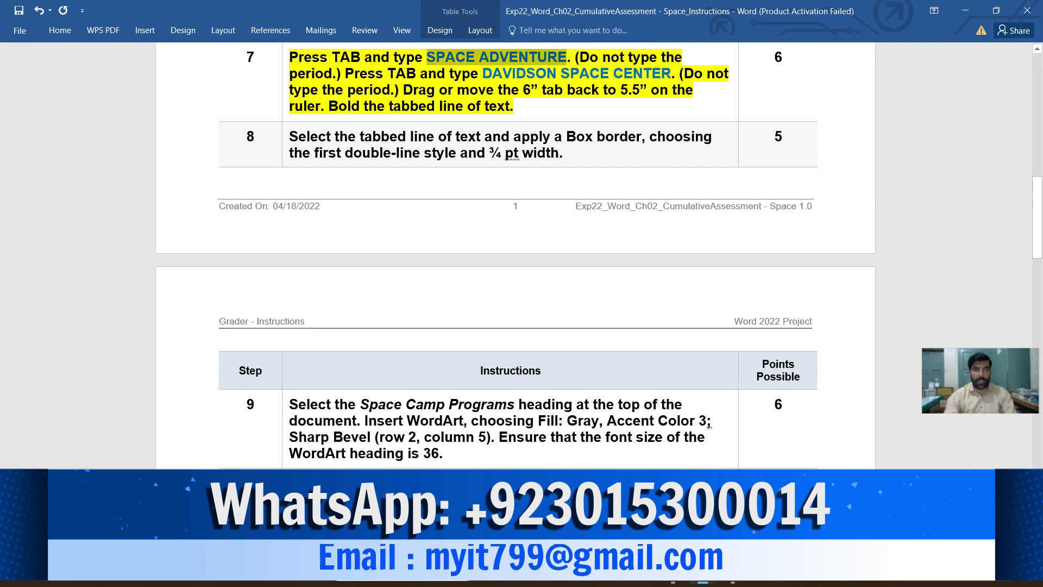
mouse_move(703, 577)
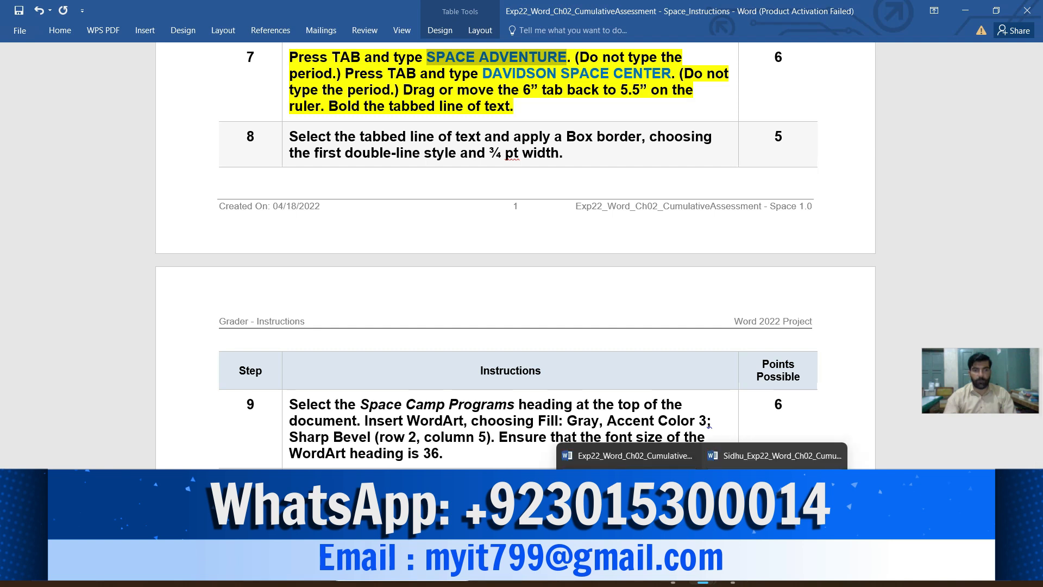
left_click(777, 455)
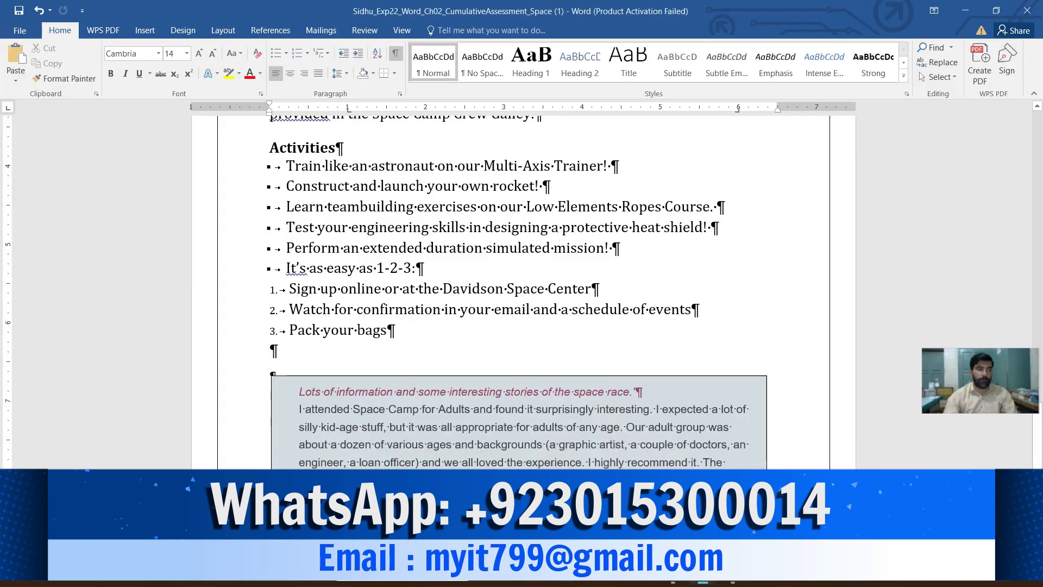
key("Tab")
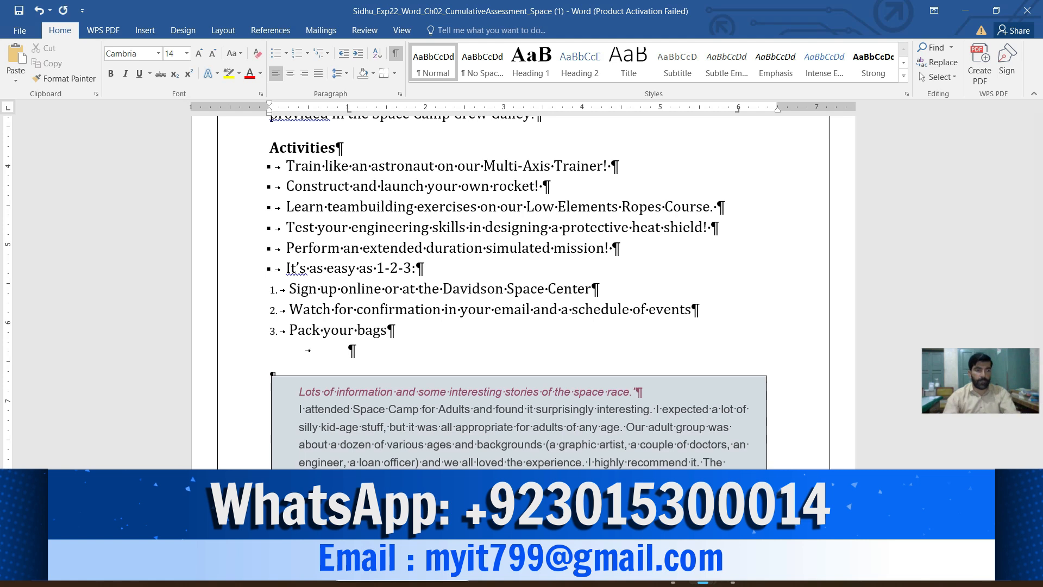
key("ctrl+v")
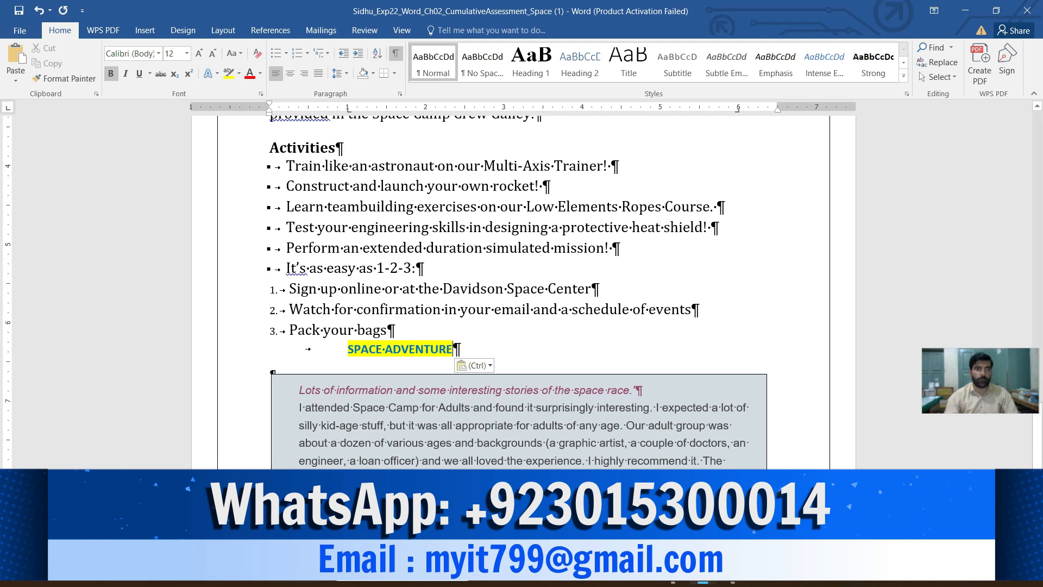
- Replace the pasted text in the tabbed line with the words Space Adventure
key("BackSpace")
key("BackSpace")
key("BackSpace")
key("BackSpace")
key("BackSpace")
key("BackSpace")
key("BackSpace")
key("BackSpace")
key("BackSpace")
key("BackSpace")
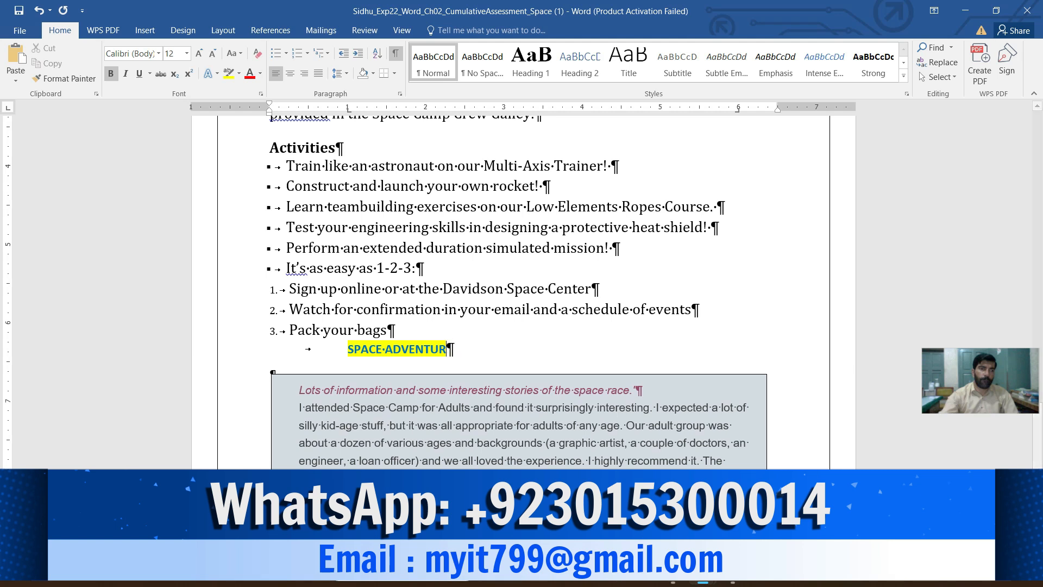
key("BackSpace")
key("BackSpace")
key("BackSpace")
key("BackSpace")
key("BackSpace")
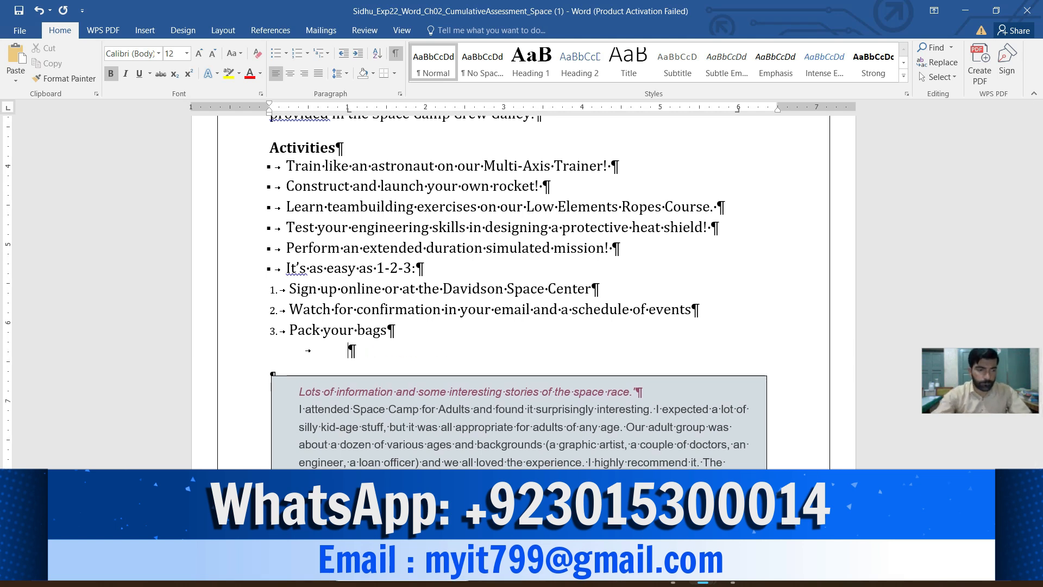
type("Space Adventure")
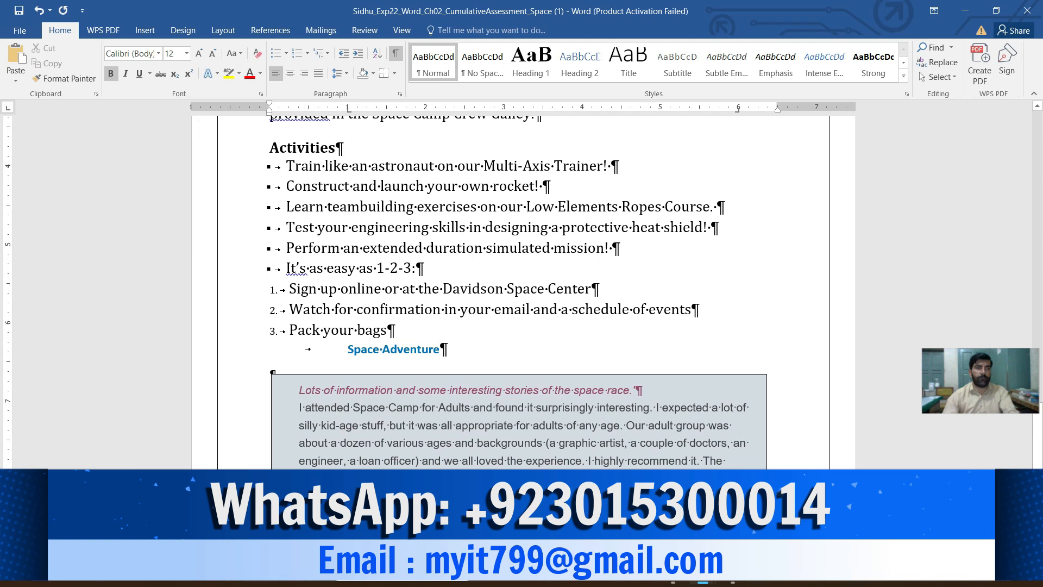
- Format the Space Adventure text in the tabbed line as 14 pt Cambria
left_click_drag(440, 350, 348, 350)
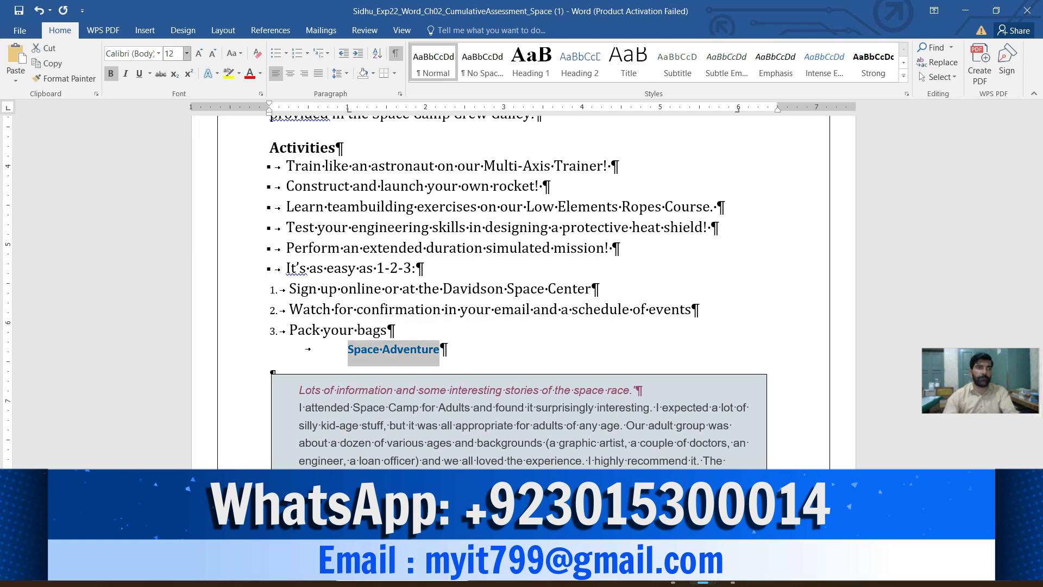
left_click(186, 53)
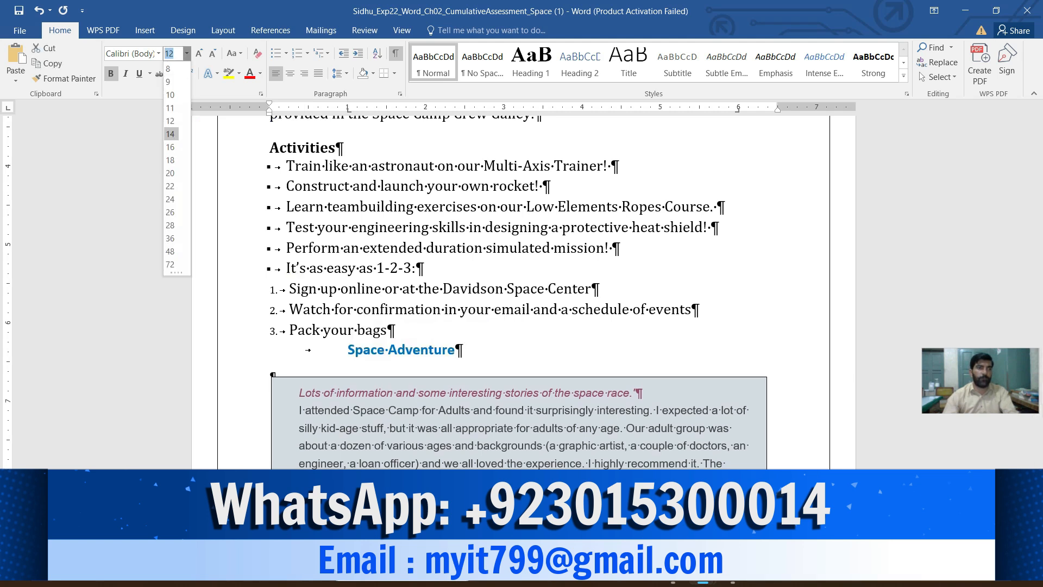
left_click(170, 134)
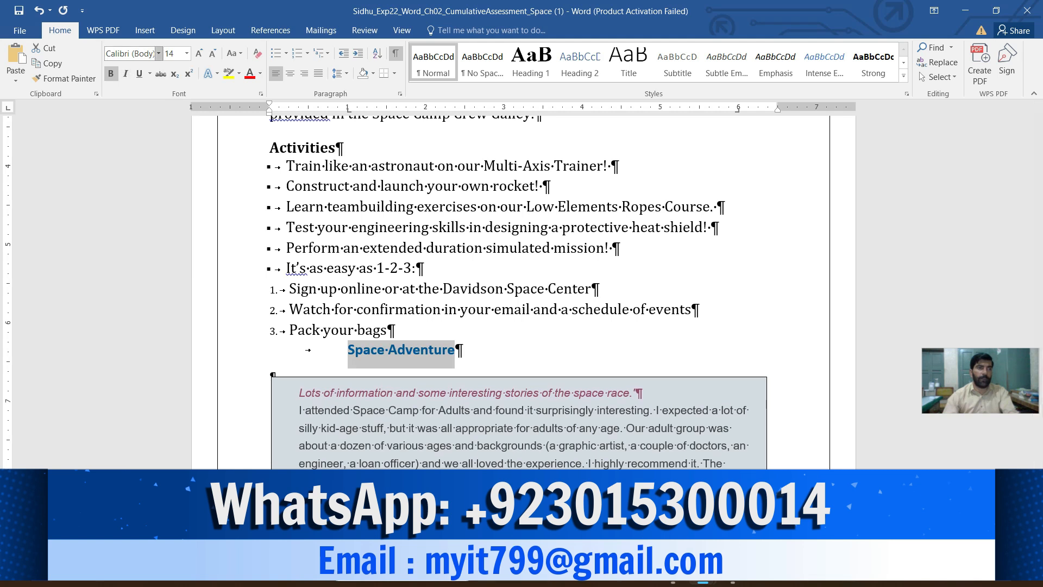
left_click(158, 53)
left_click(141, 131)
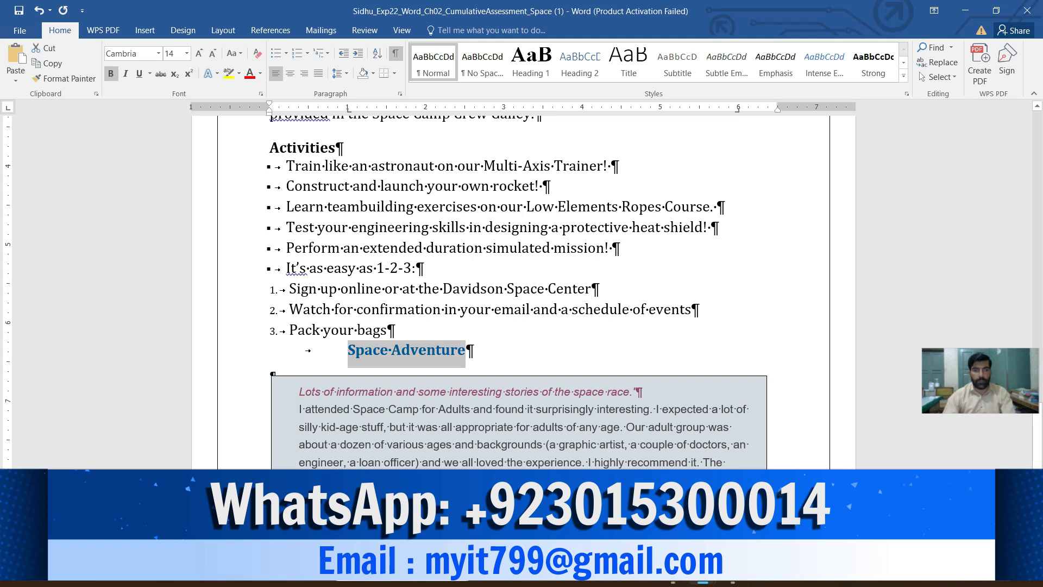
- Consult instruction 7, and replace Space Adventure in the tabbed line with a tab followed by the copied SPACE ADVENTURE text
mouse_move(703, 583)
left_click(620, 455)
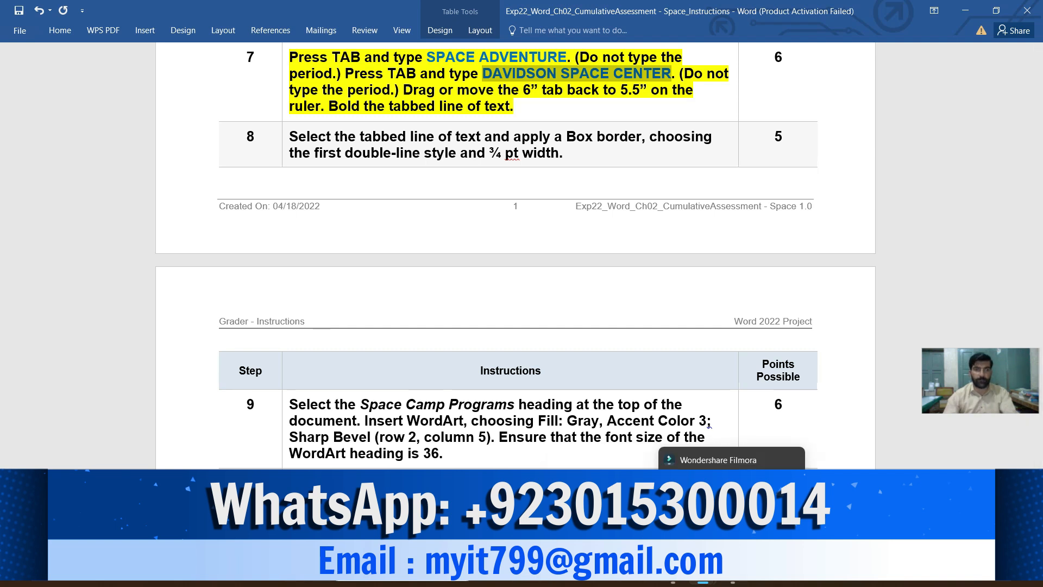
mouse_move(703, 571)
left_click(775, 505)
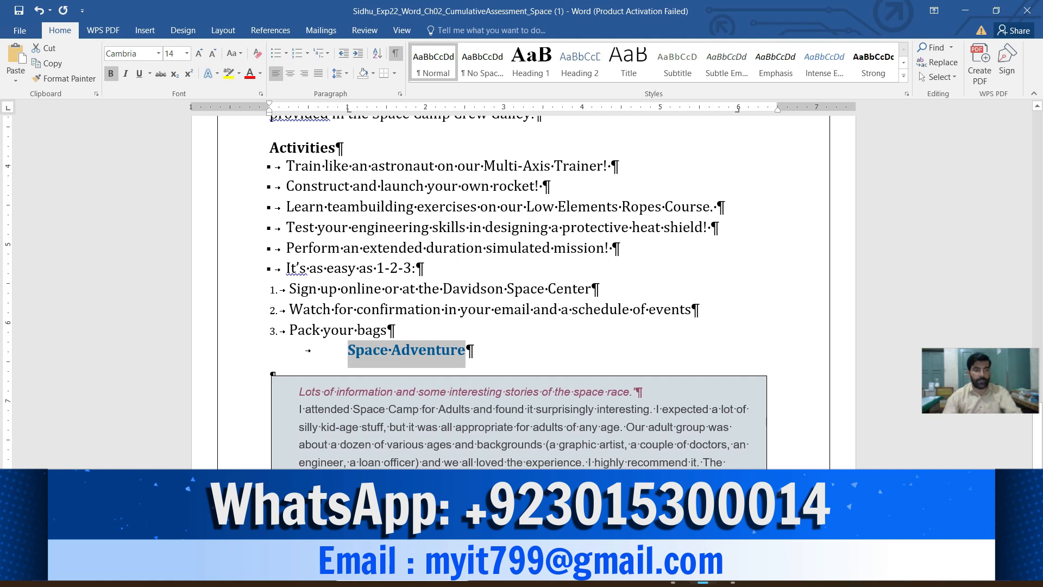
key("Tab")
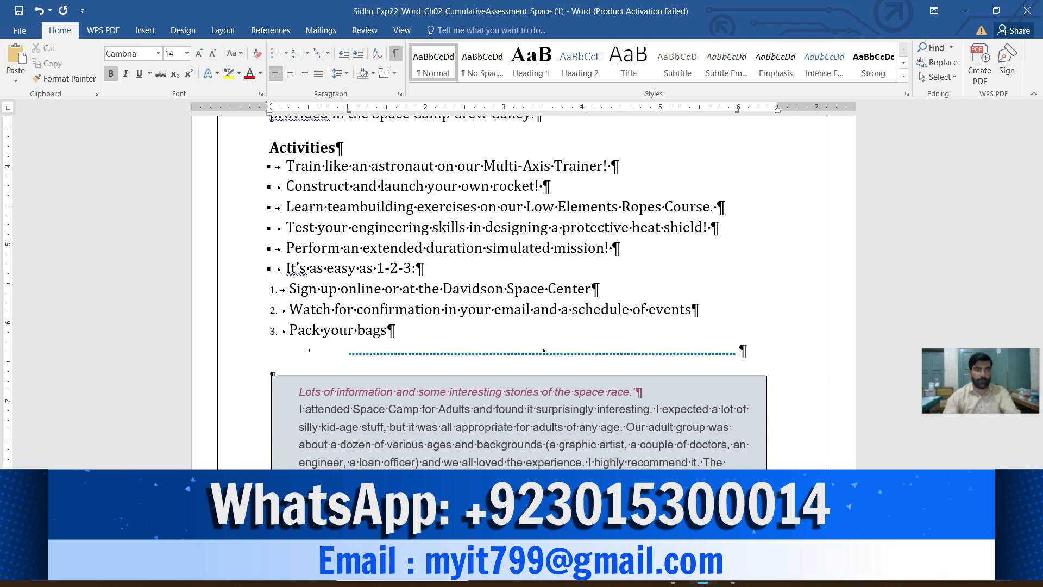
key("ctrl+v")
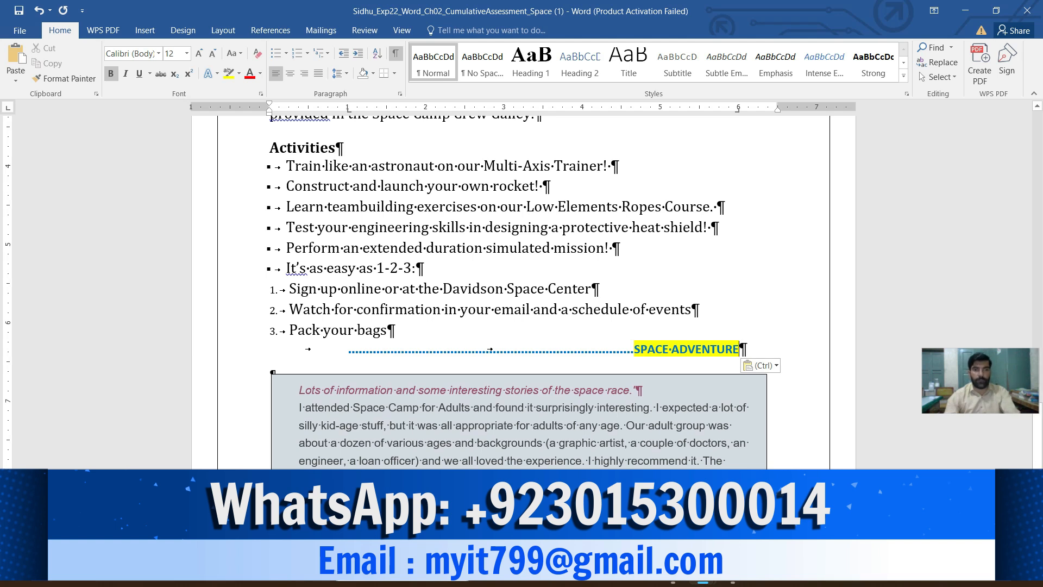
- Remove the yellow highlight from the pasted SPACE ADVENTURE text in the tabbed line
mouse_move(740, 349)
left_mouse_down()
mouse_move(636, 350)
mouse_move(739, 349)
left_mouse_up()
left_click(647, 349)
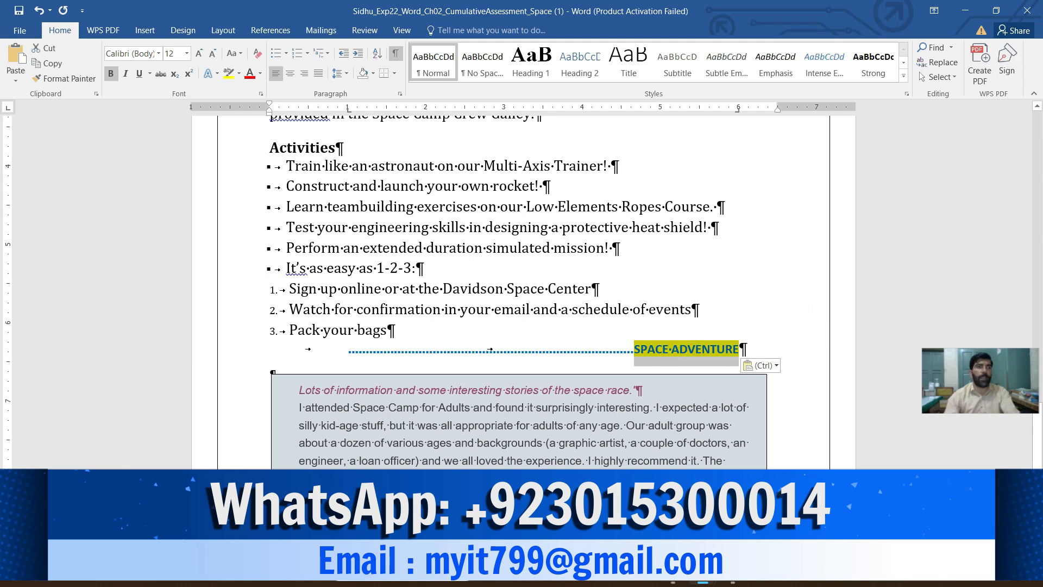
left_click(228, 74)
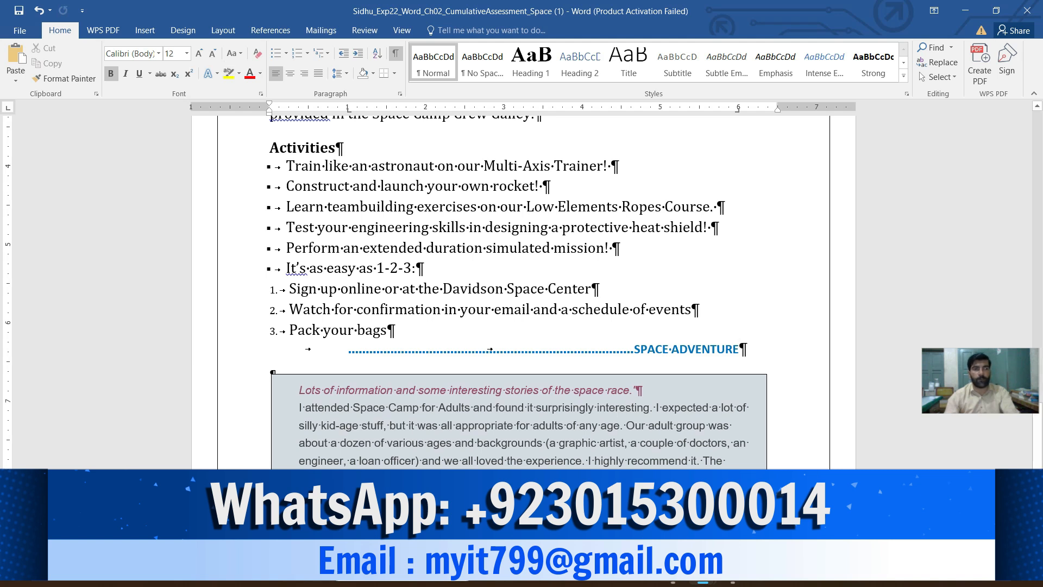
- Check the ruler requirement in instruction 7 and move the right margin of the Space document to 5.5" on the ruler
left_click(348, 349)
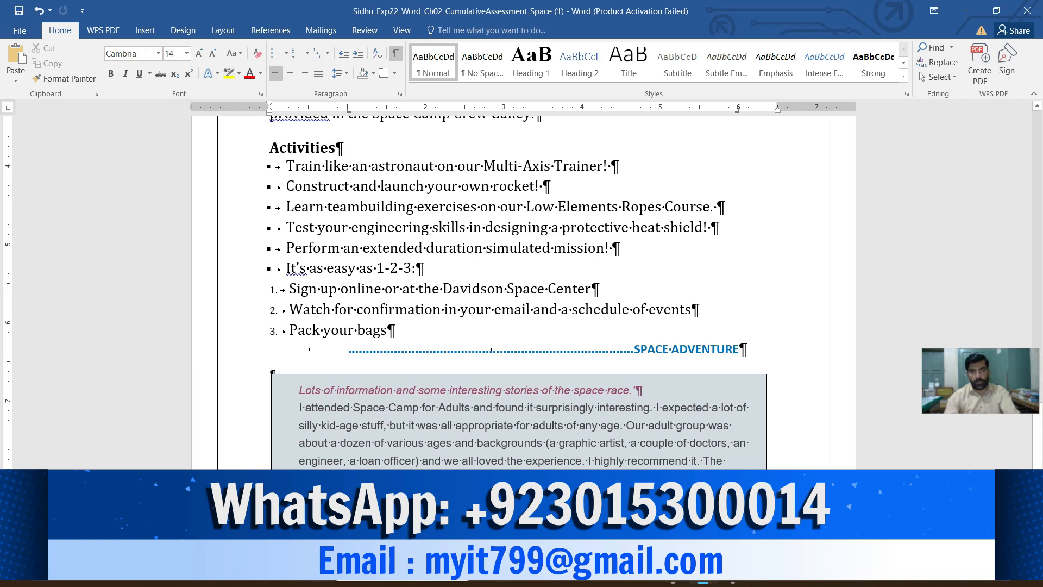
mouse_move(703, 582)
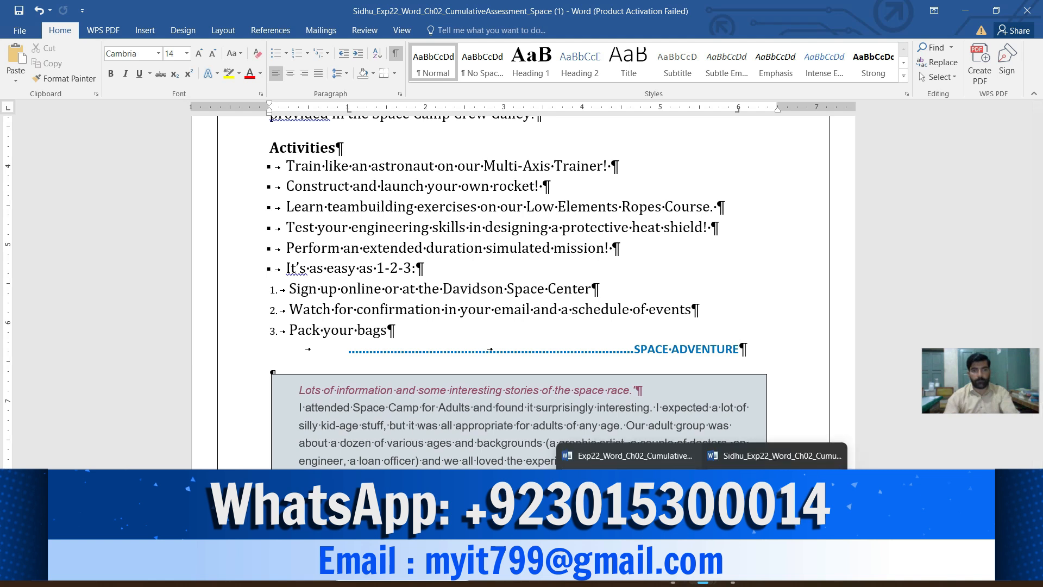
left_click(619, 457)
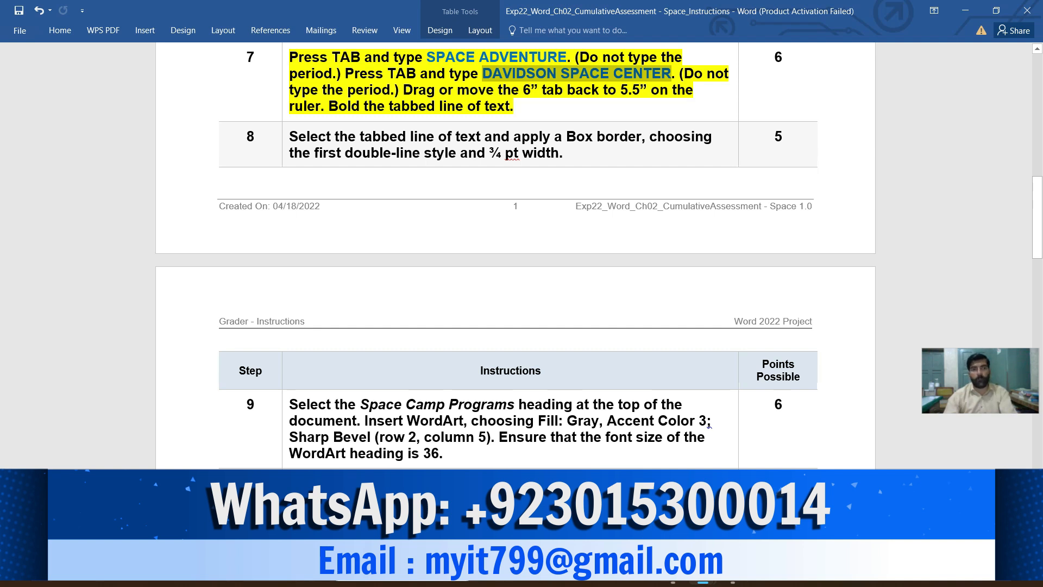
mouse_move(702, 571)
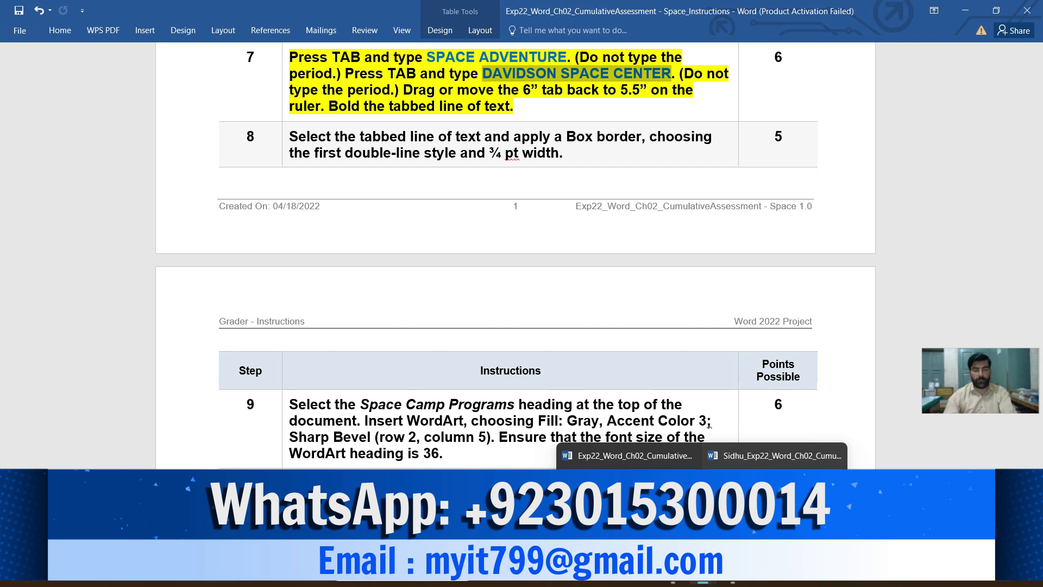
left_click(774, 455)
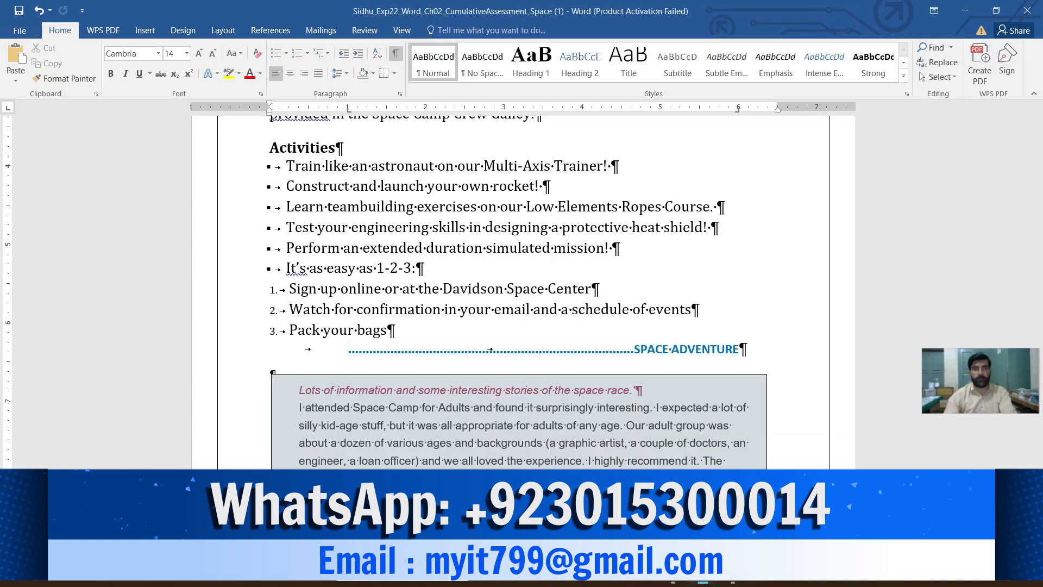
scroll(521, 293, "up", 3)
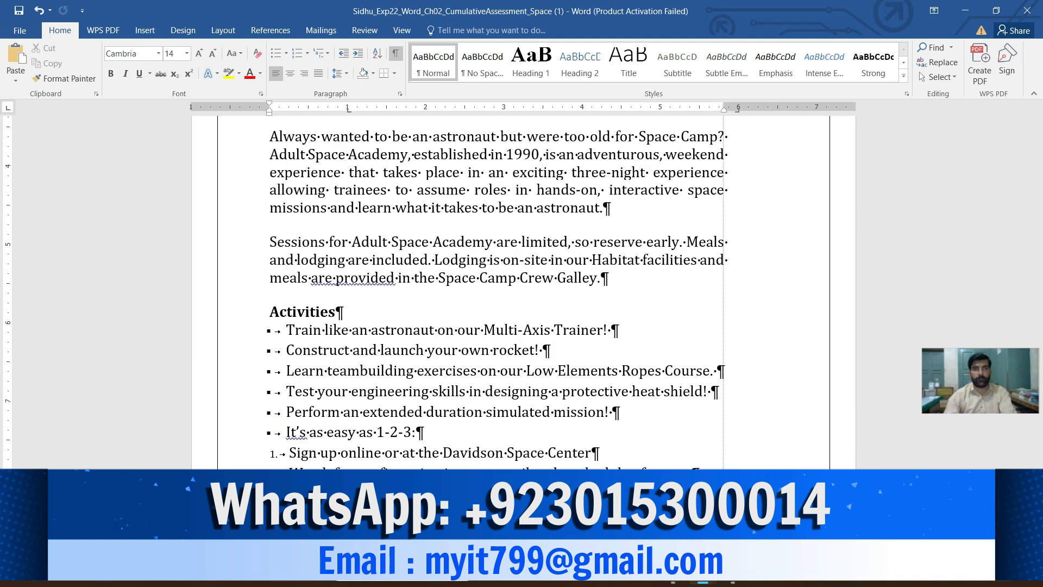
scroll(521, 294, "up", 1)
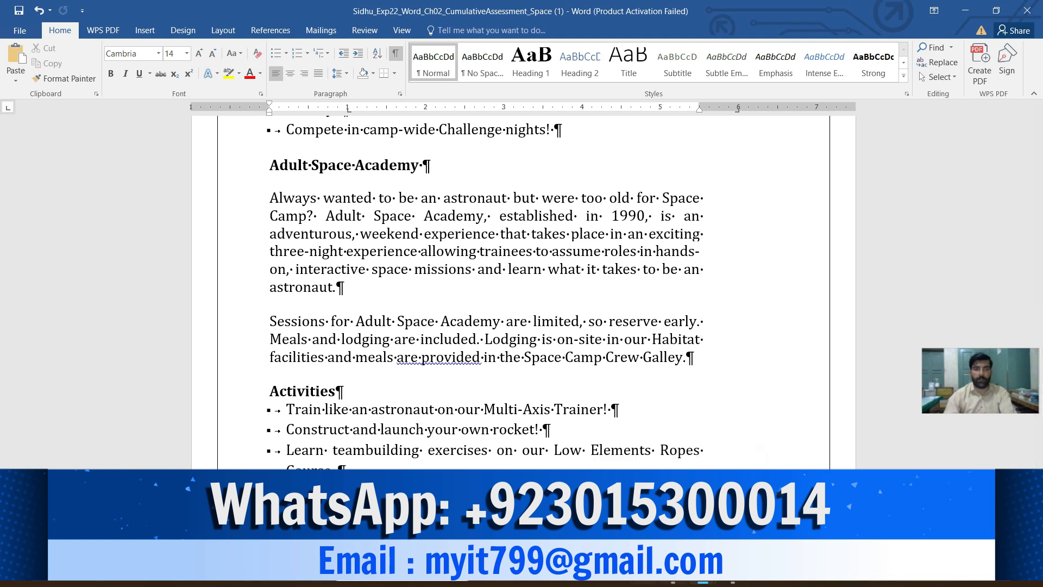
- Check the bold requirement in instruction 7 and apply bold to the tabbed line below Pack your bags
mouse_move(703, 572)
left_click(630, 467)
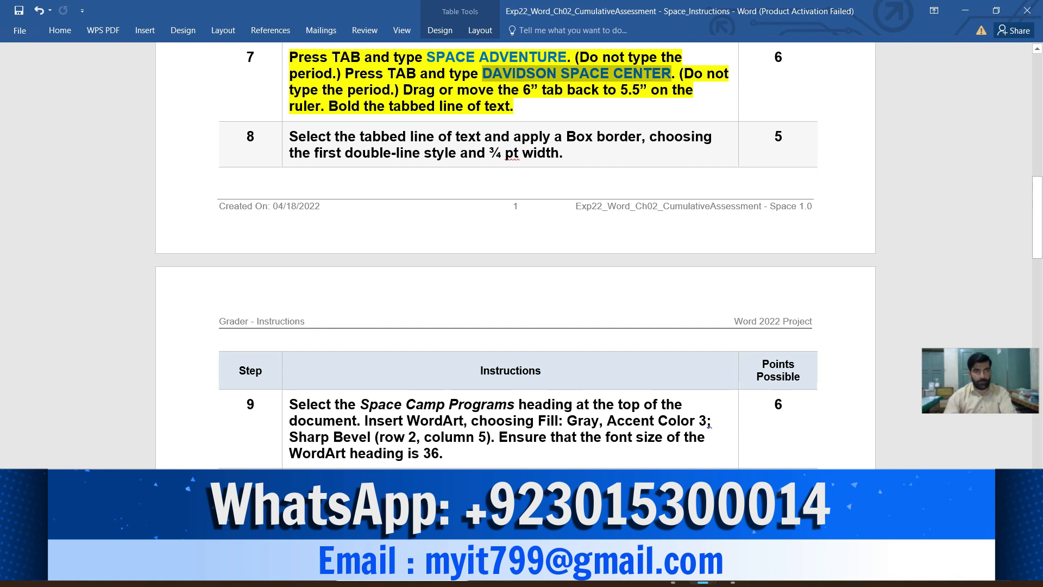
left_click_drag(513, 106, 352, 106)
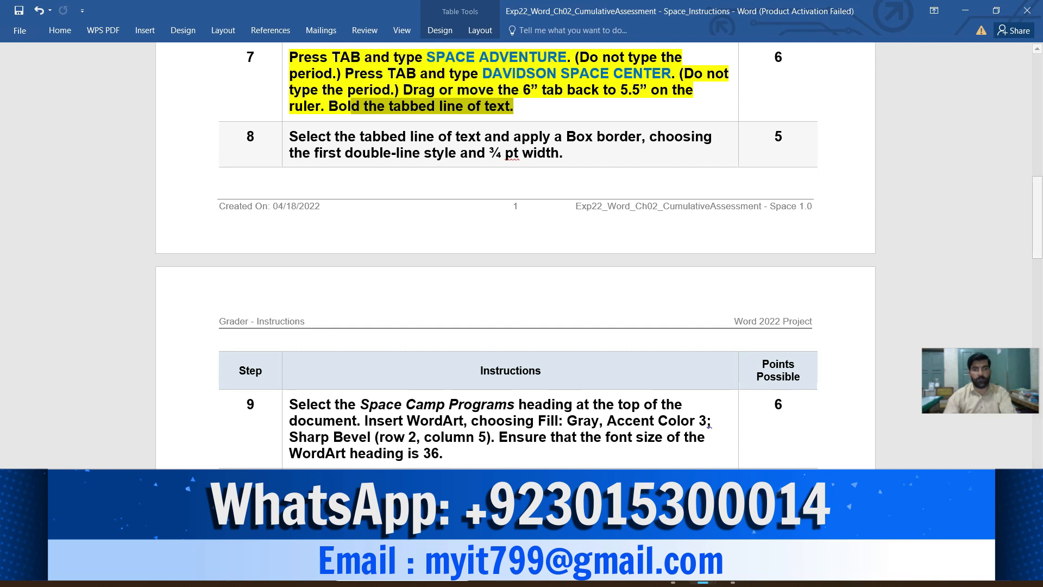
mouse_move(703, 574)
left_click(775, 508)
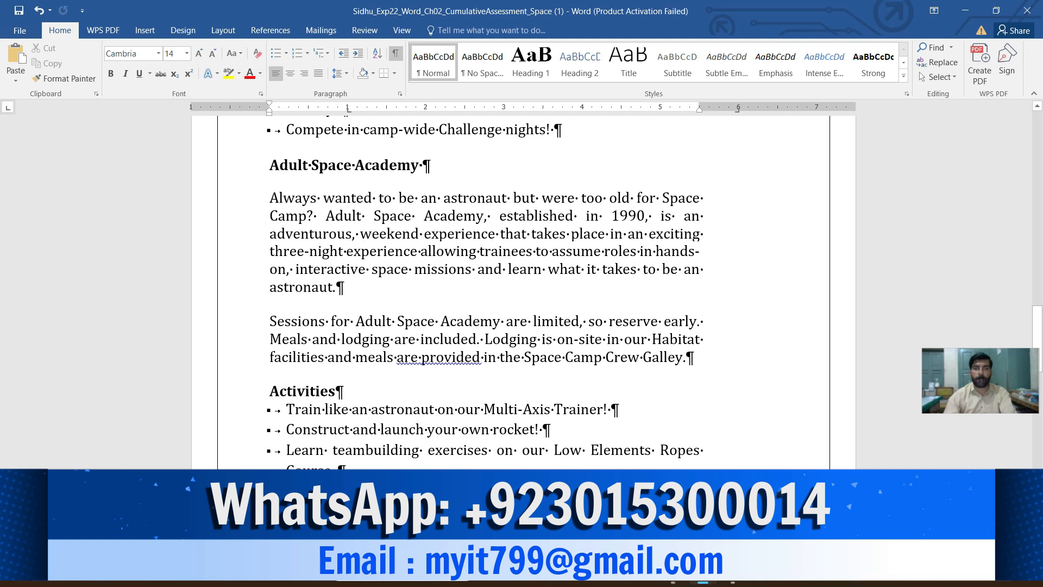
scroll(486, 292, "down", 2)
scroll(487, 292, "down", 5)
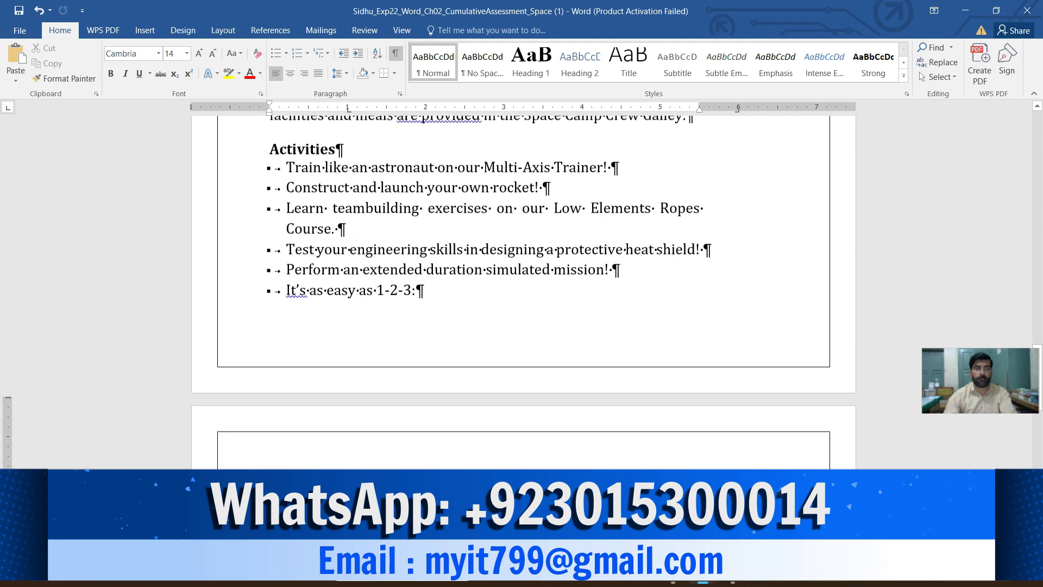
scroll(486, 291, "down", 4)
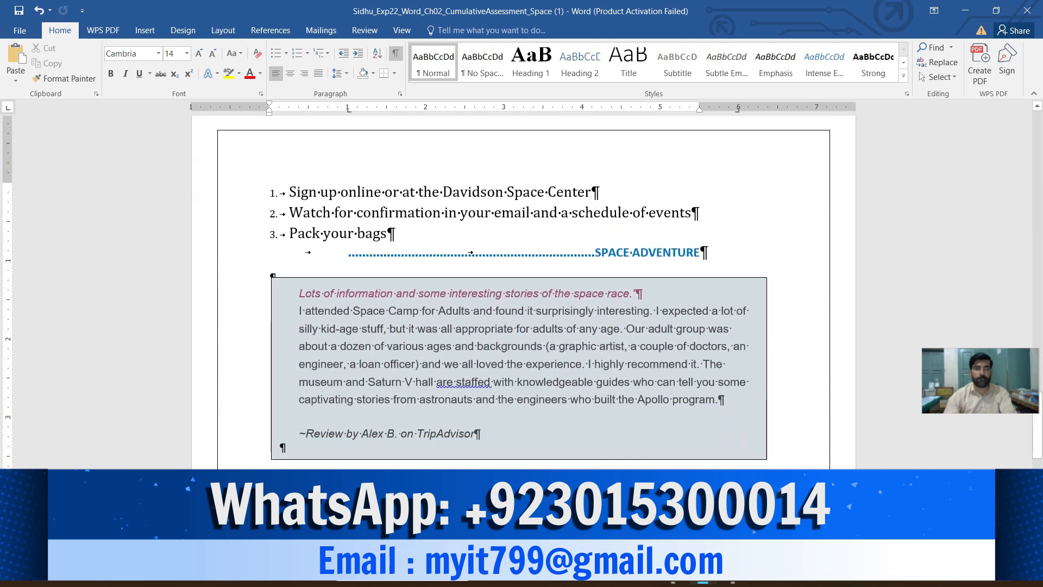
left_click_drag(701, 253, 348, 253)
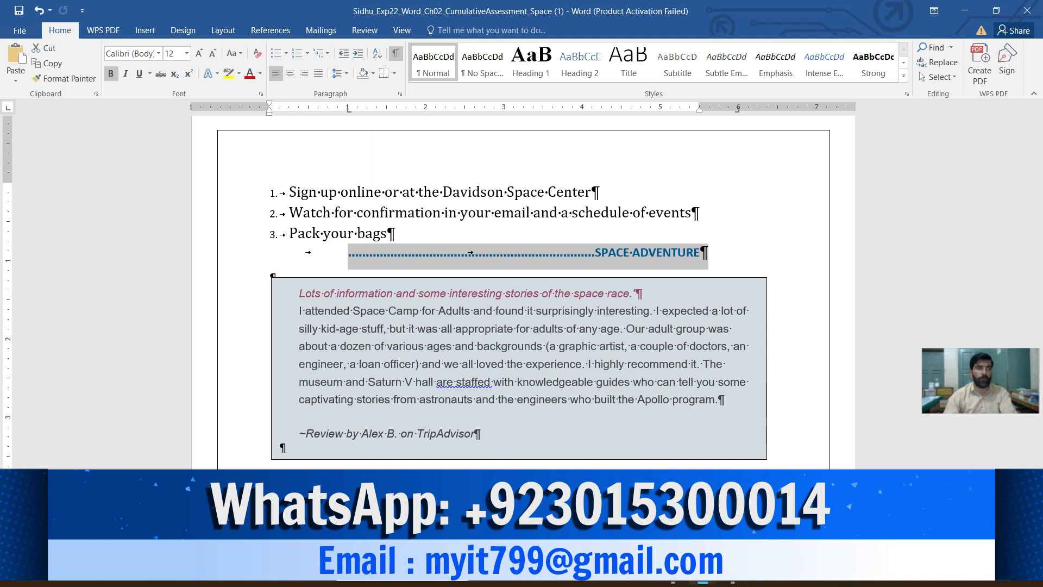
left_click(111, 73)
left_click(111, 73)
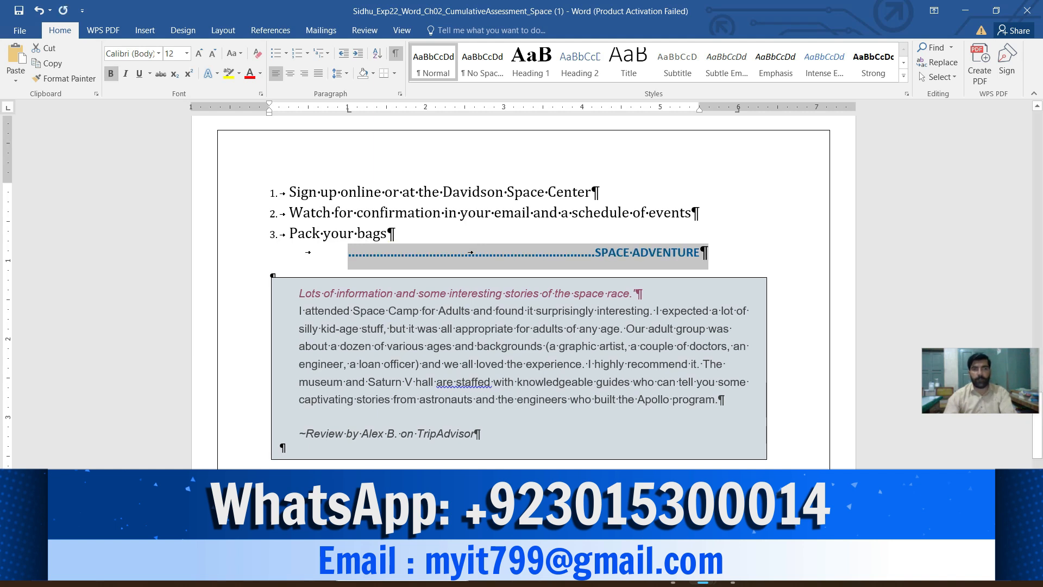
- Highlight the text of instruction 8 in yellow in the instructions document
mouse_move(703, 572)
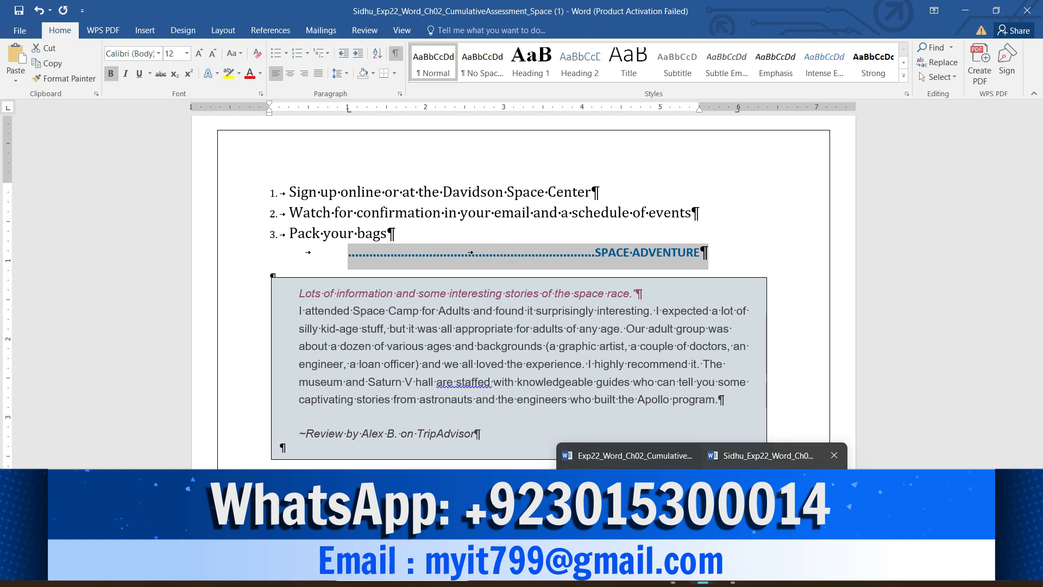
left_click(630, 456)
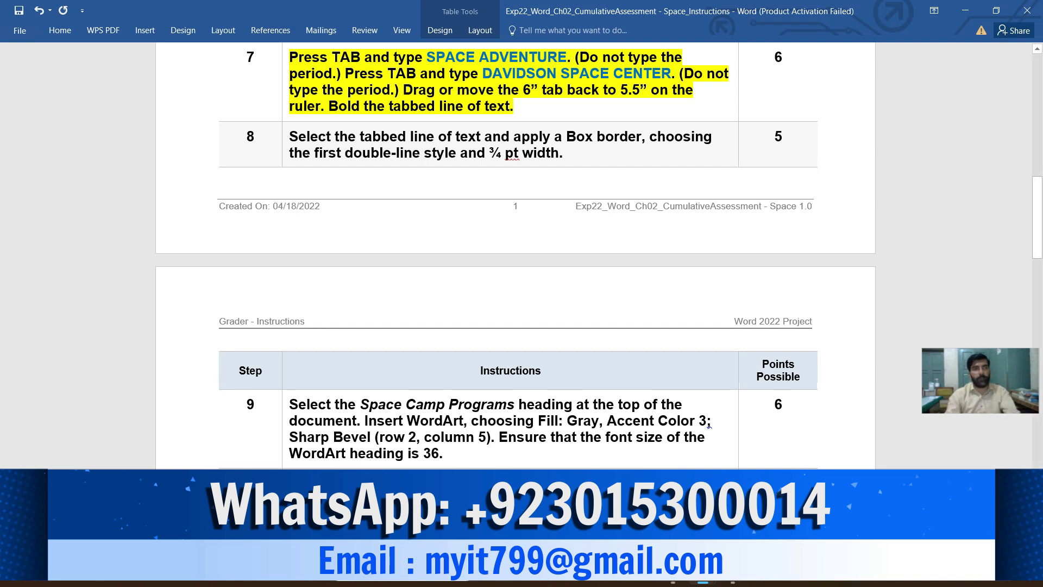
left_click(285, 139)
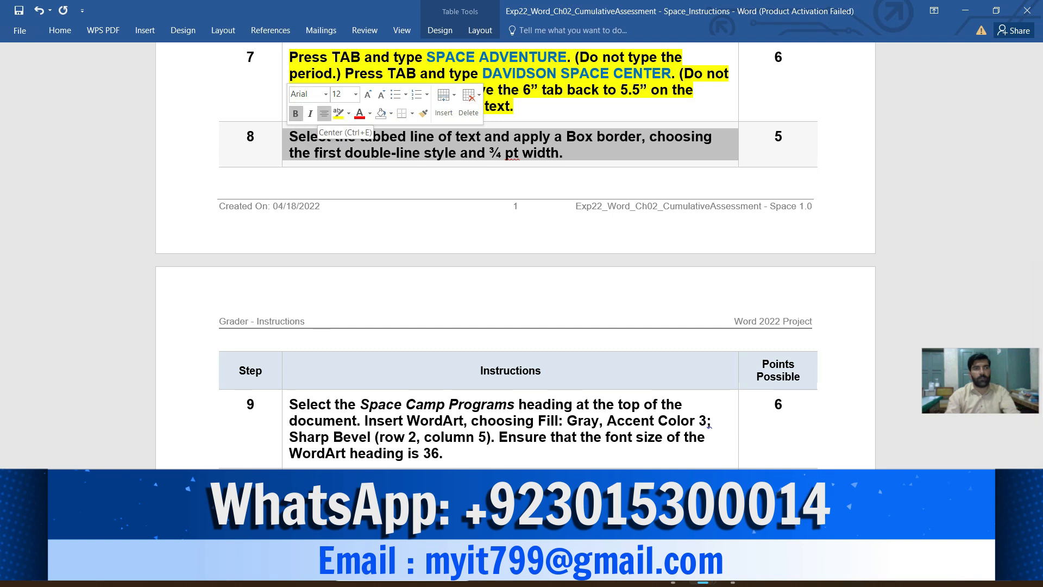
left_click(338, 113)
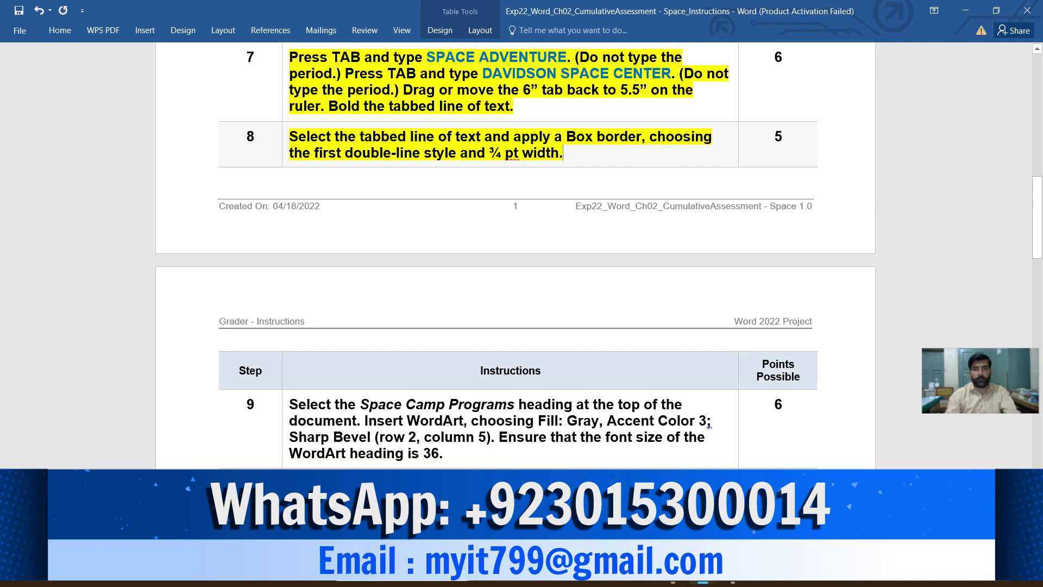
scroll(518, 255, "down", 1)
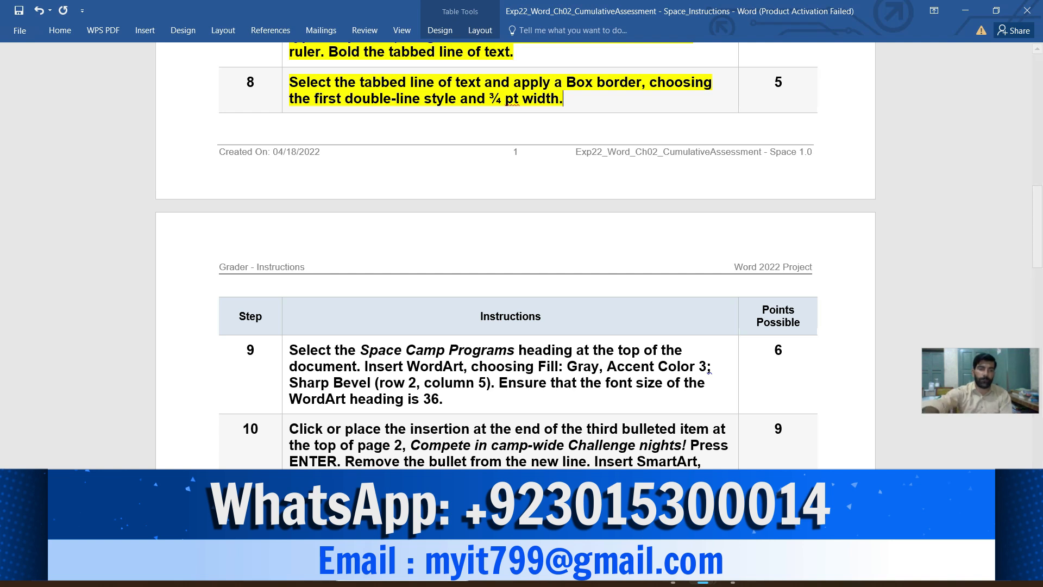
key("Menu")
key("Escape")
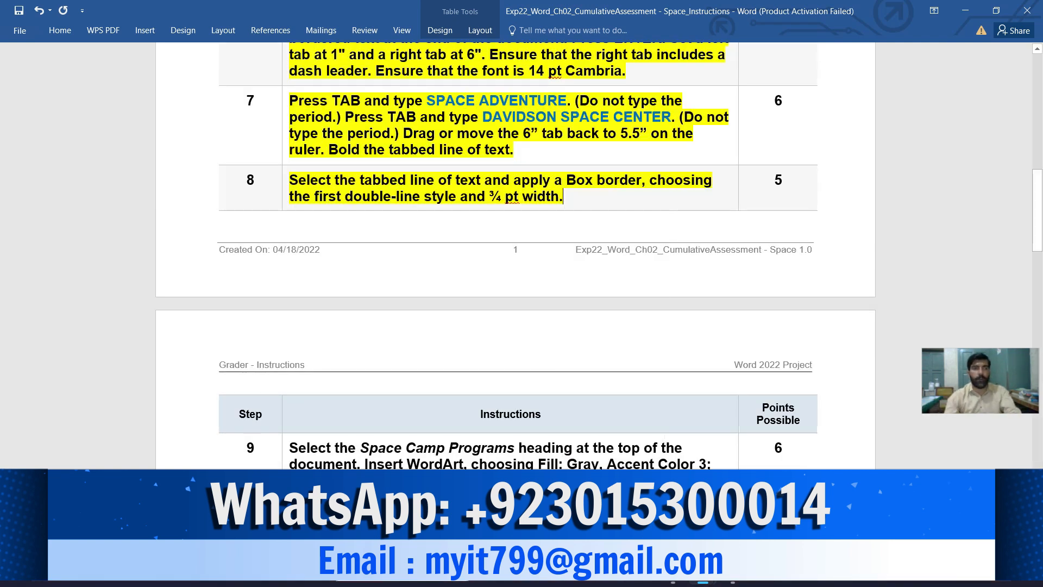
- Review the border requirement in instruction 8 and switch to the Space document
left_click_drag(290, 181, 558, 197)
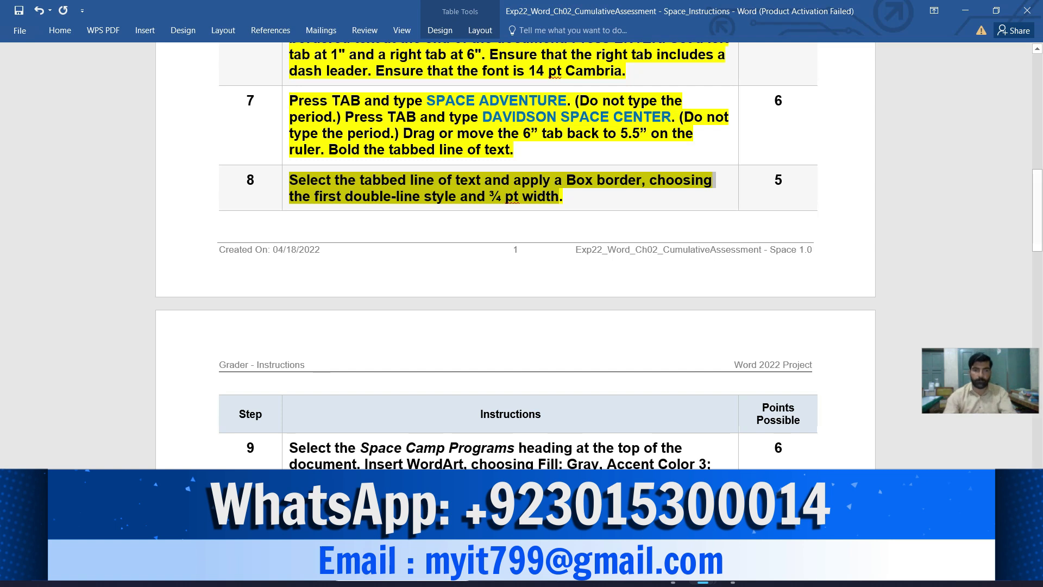
mouse_move(702, 581)
left_click(774, 455)
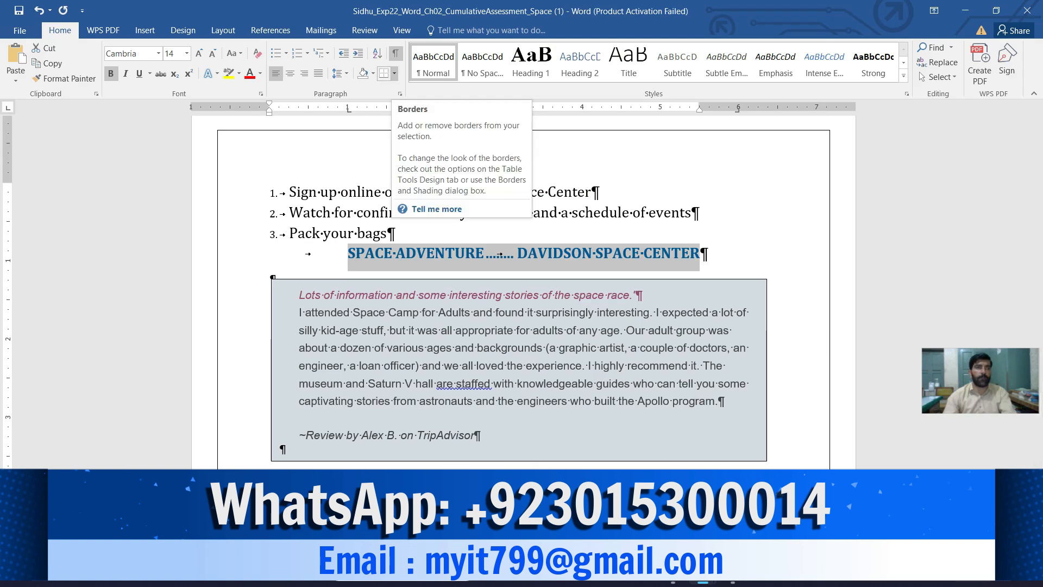
left_click(393, 73)
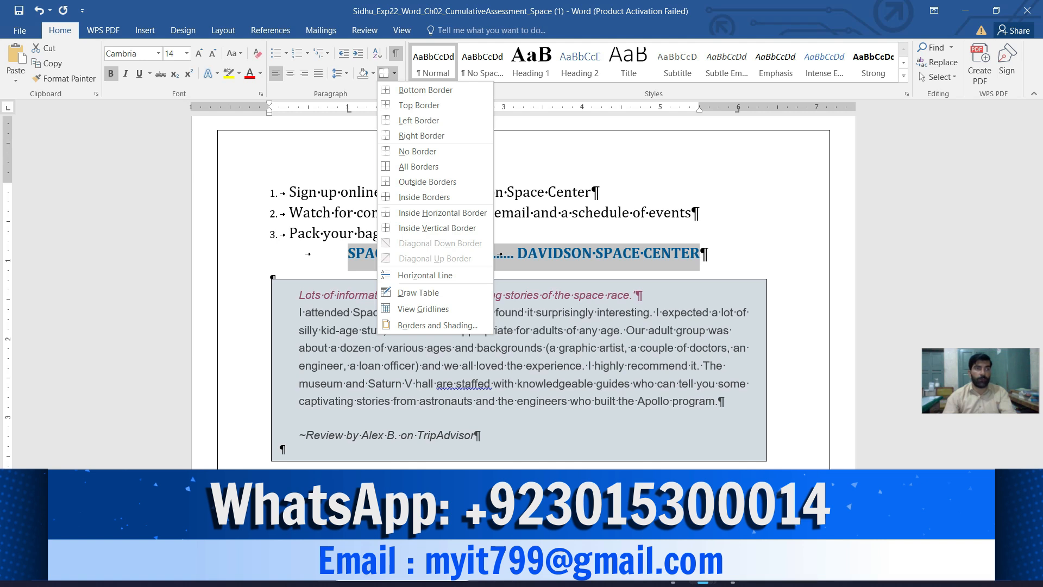
left_click(394, 73)
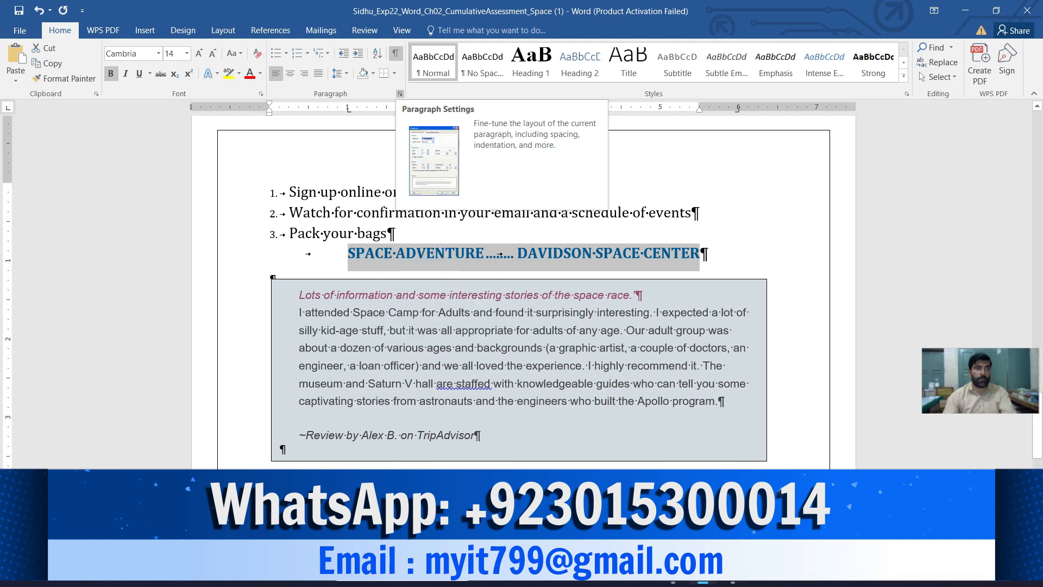
left_click(400, 94)
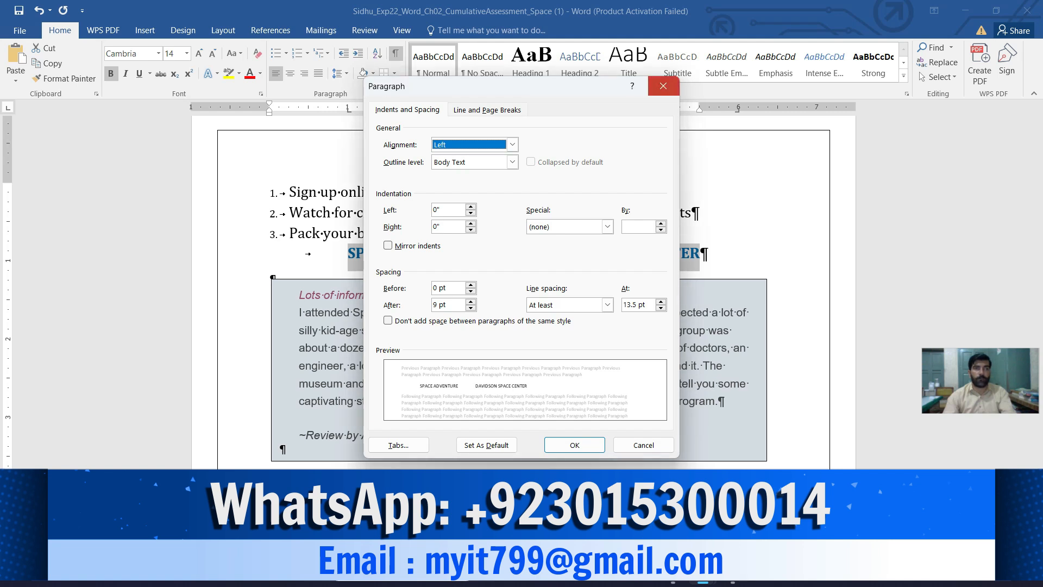
left_click(663, 86)
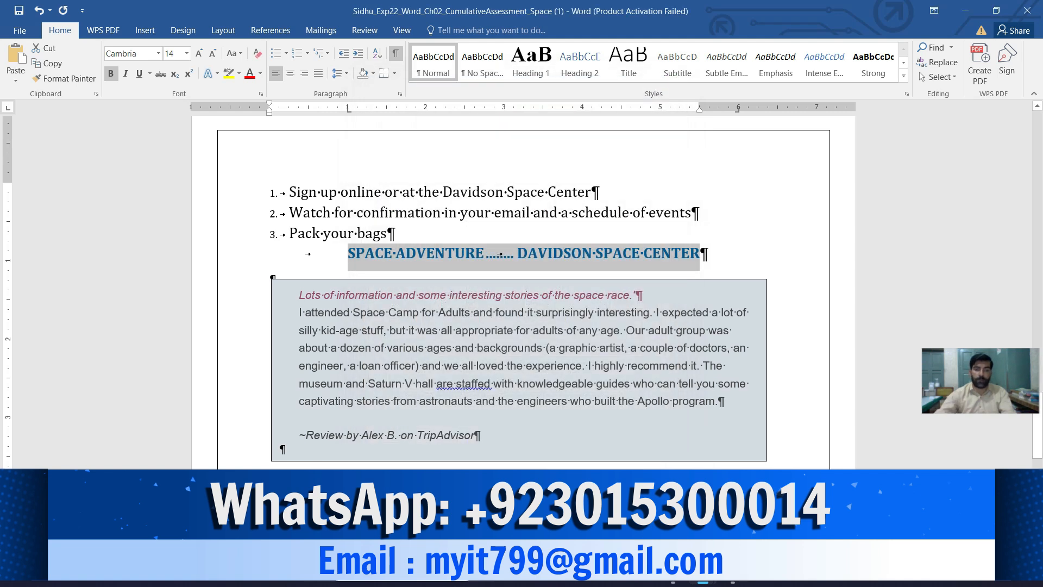
key("shift+F10")
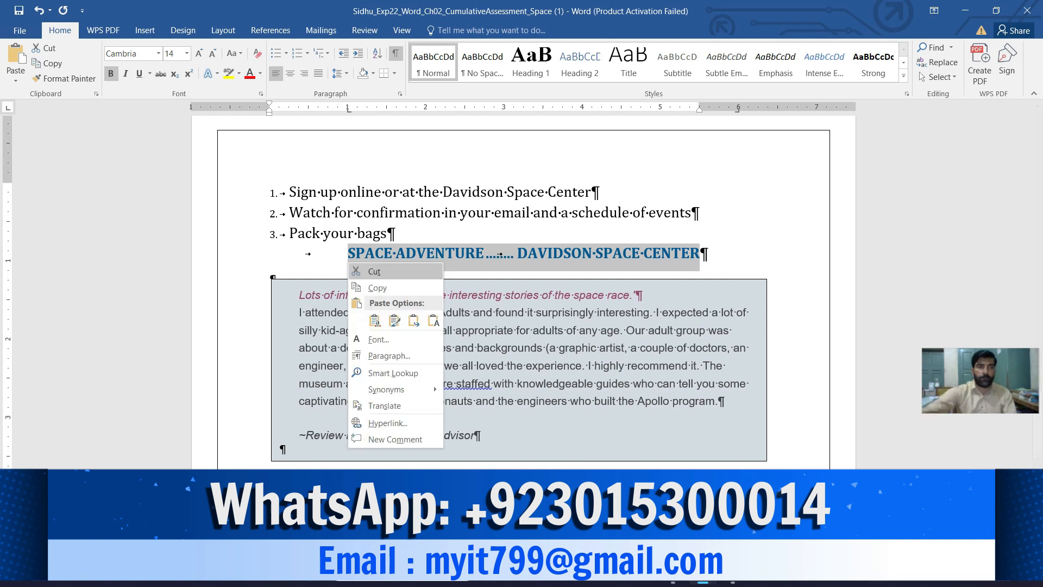
key("Escape")
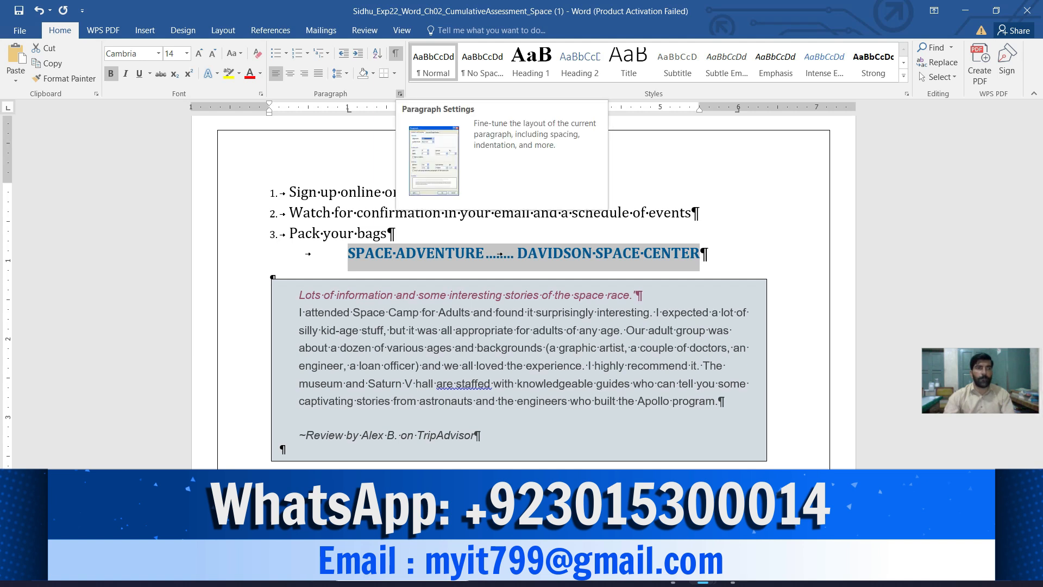
- Apply a Box border to the tabbed line's text, picking the ¾ pt width before choosing the first double-line style
left_click(394, 73)
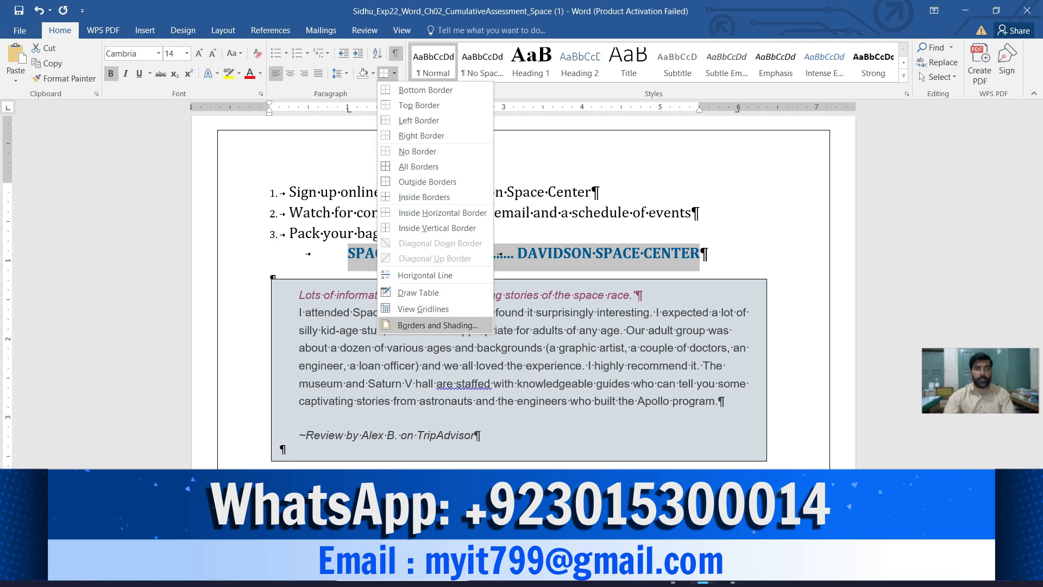
left_click(438, 324)
left_click(344, 228)
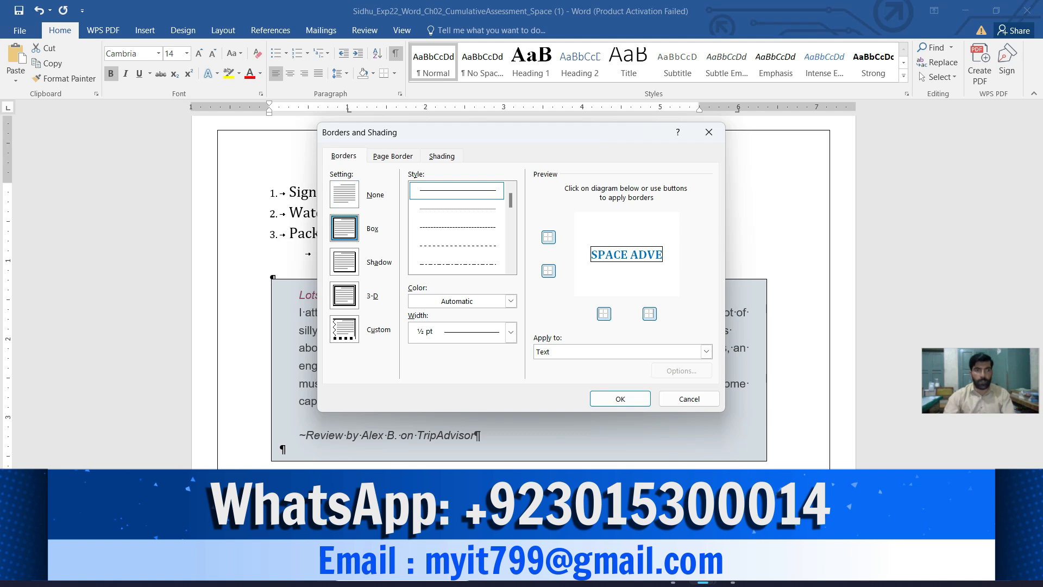
left_click(511, 332)
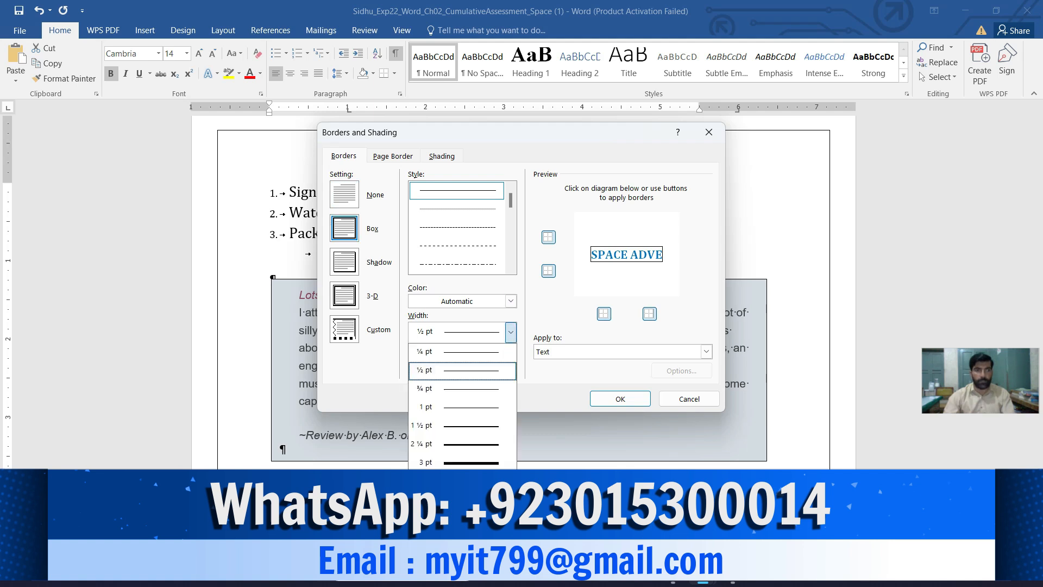
key("Down")
key("Return")
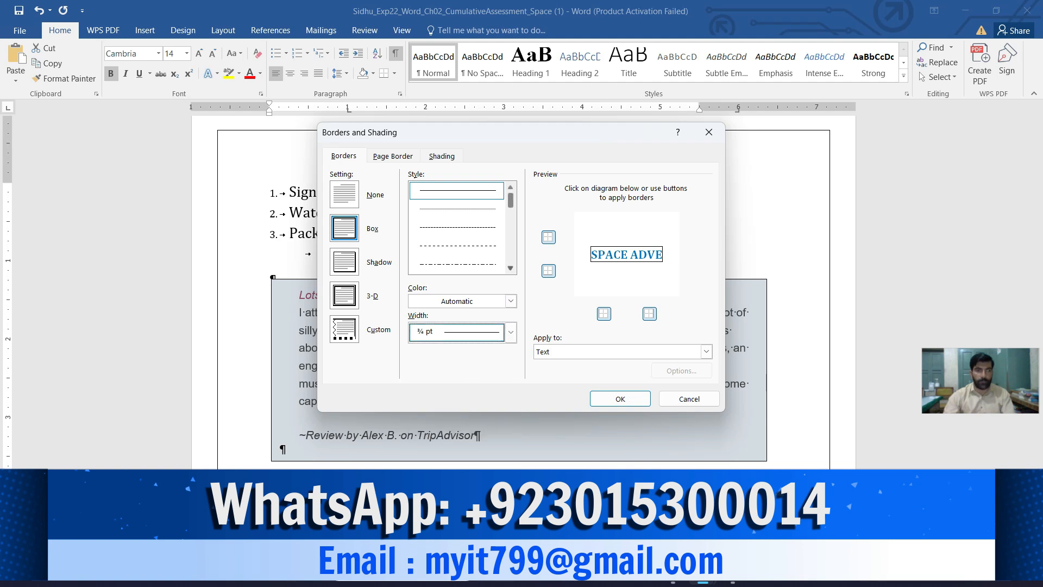
scroll(458, 227, "down", 4)
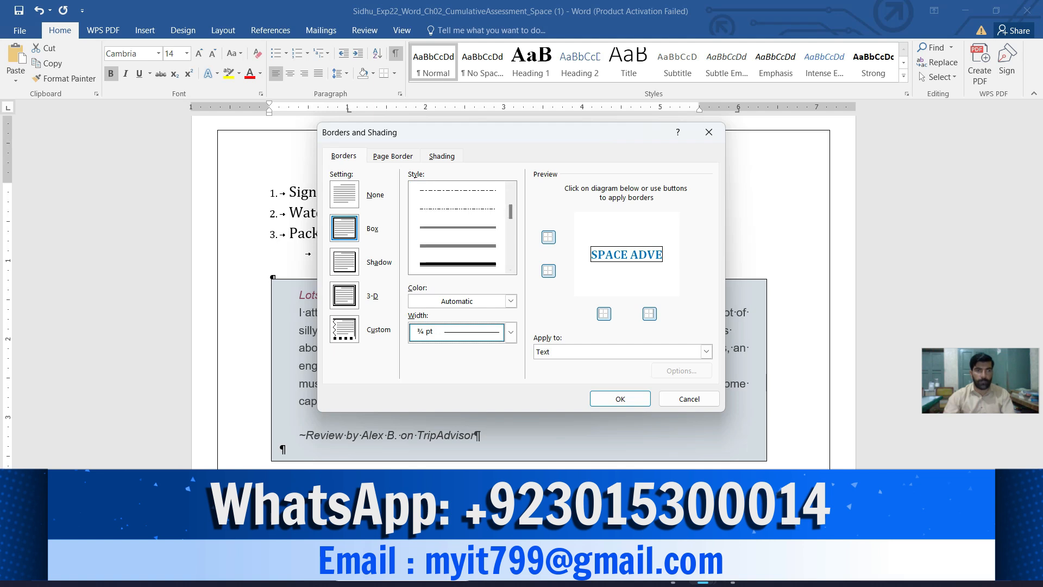
left_click(457, 227)
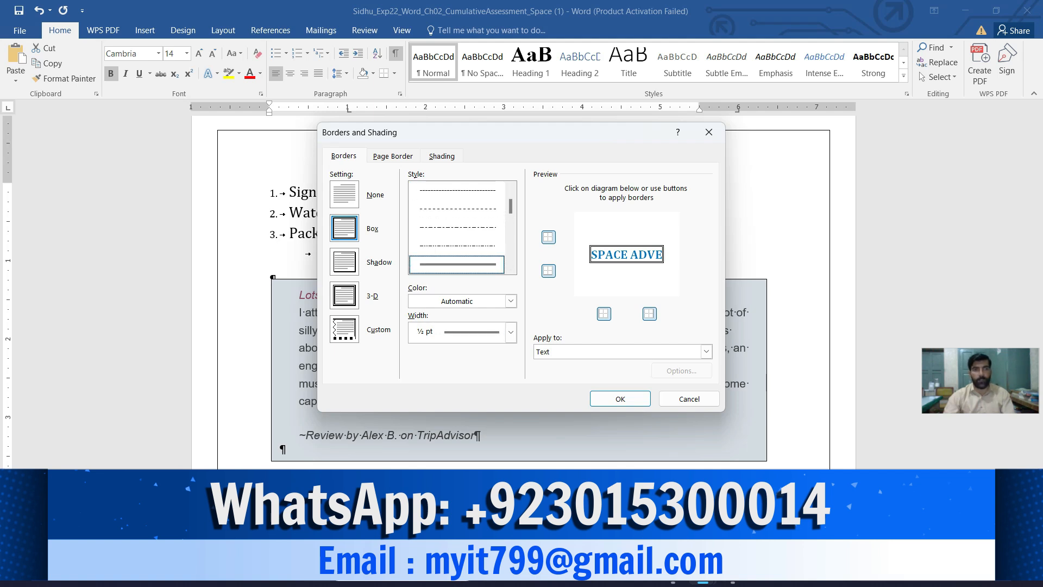
left_click(621, 398)
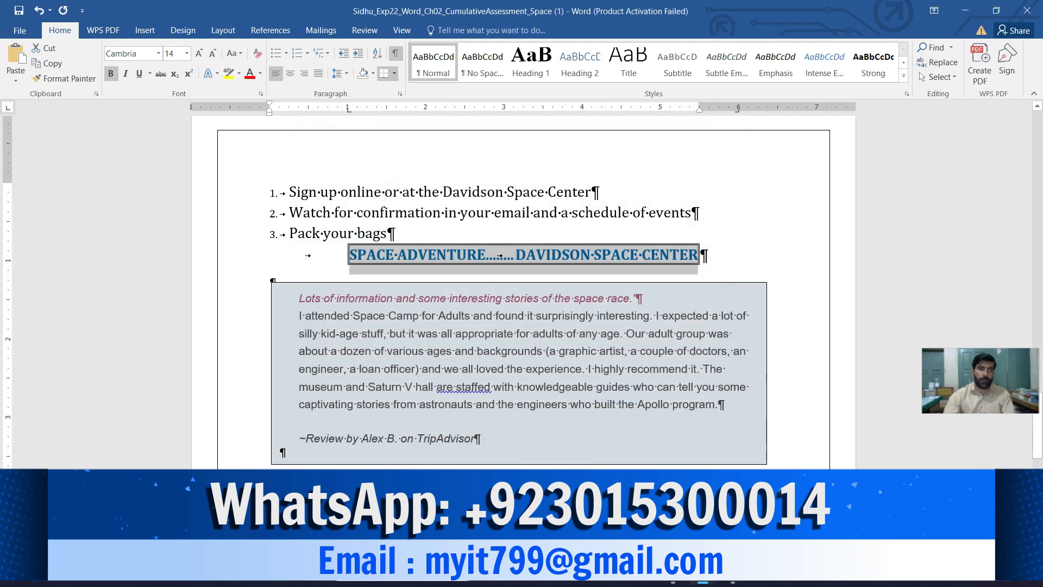
- Switch to the instructions document and highlight the text of instruction 9 in yellow
mouse_move(702, 574)
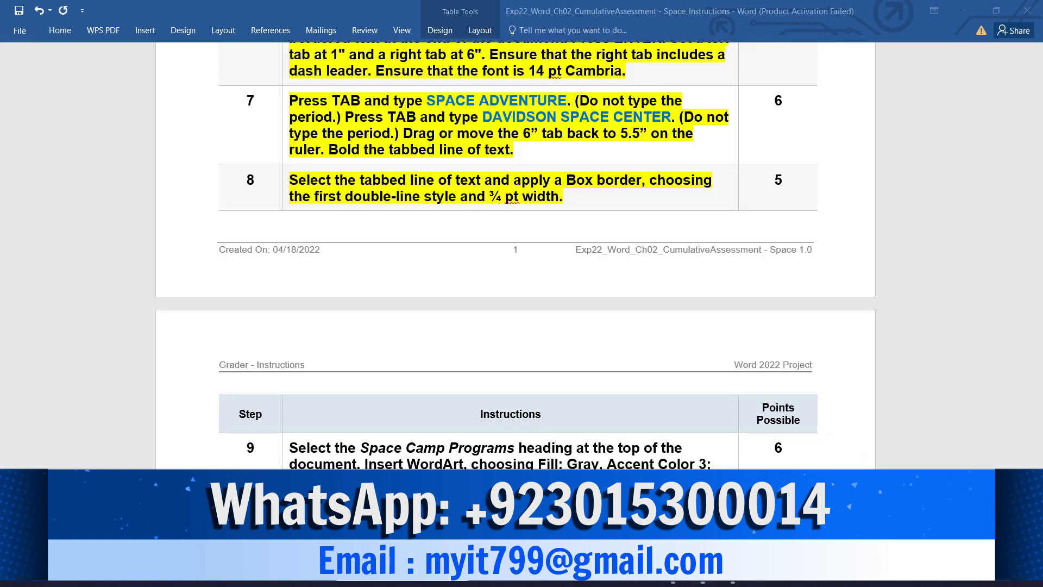
left_click(630, 455)
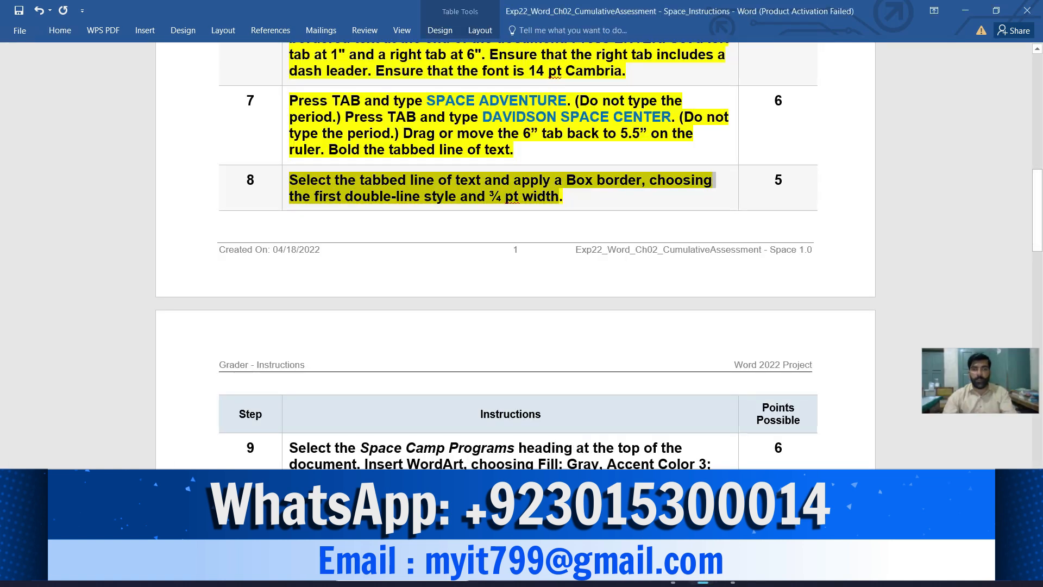
scroll(709, 301, "down", 3)
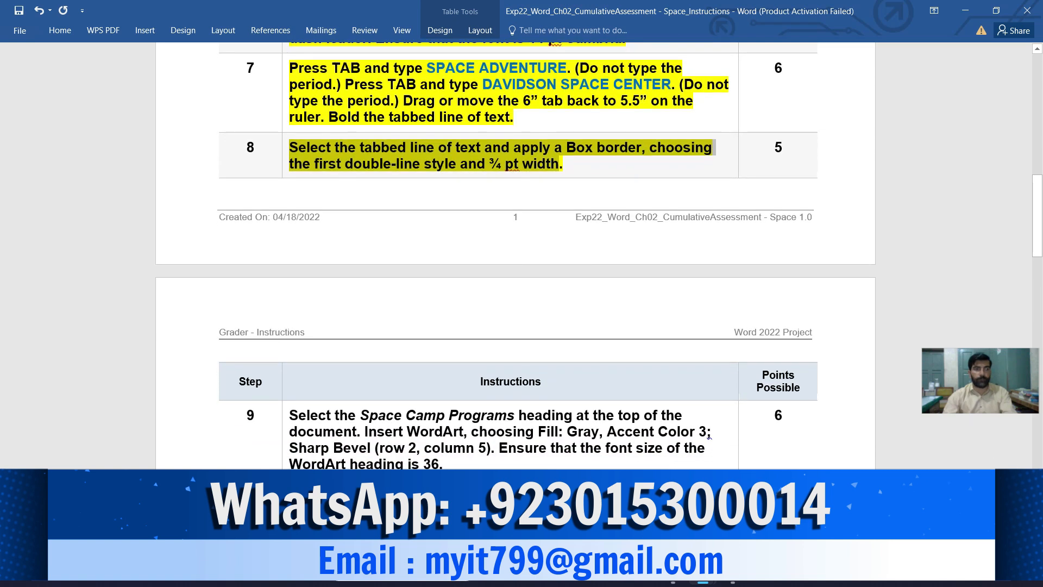
scroll(516, 255, "down", 3)
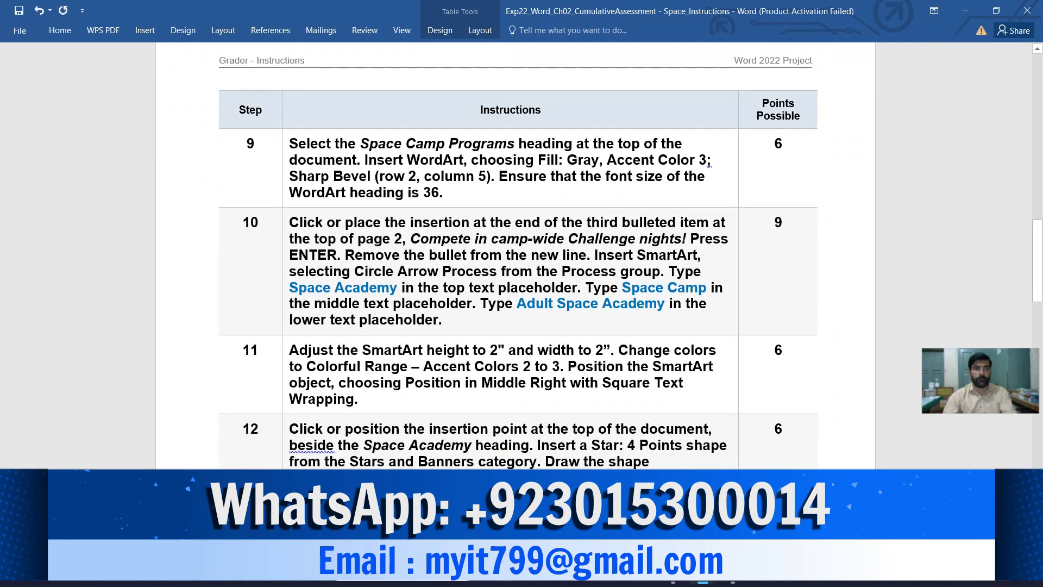
scroll(516, 256, "down", 1)
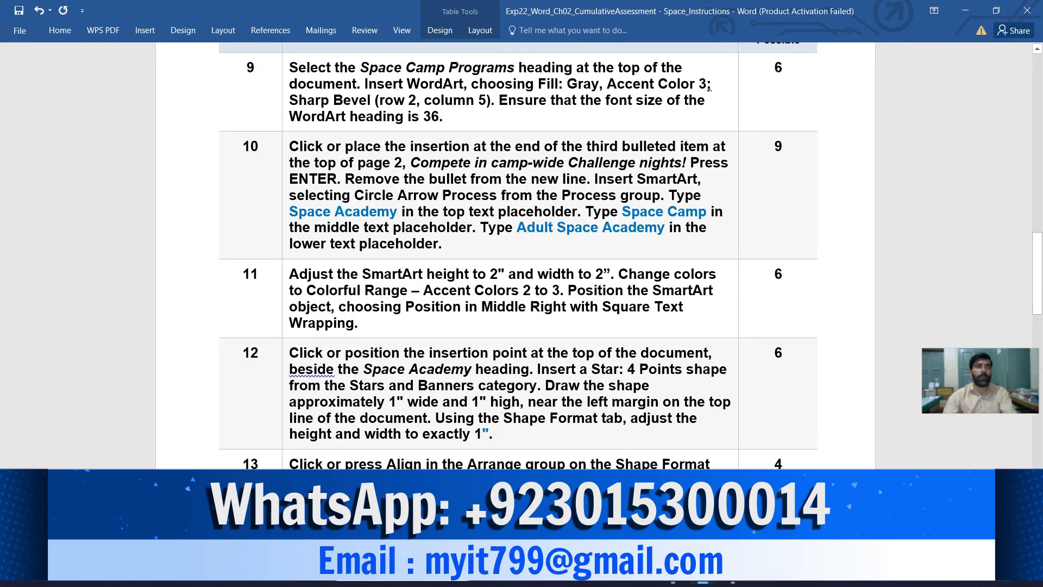
left_click(285, 86)
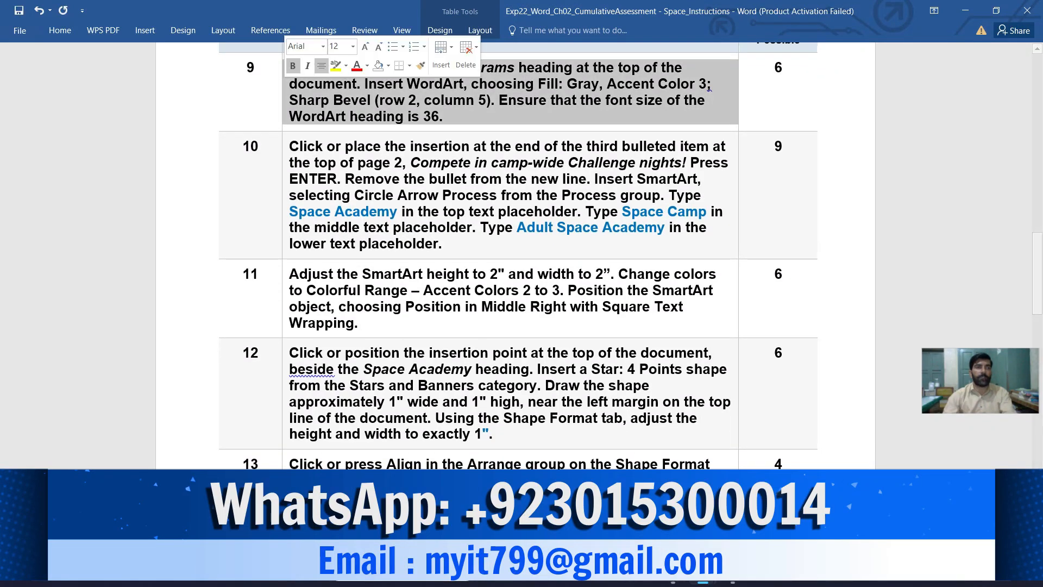
left_click(335, 66)
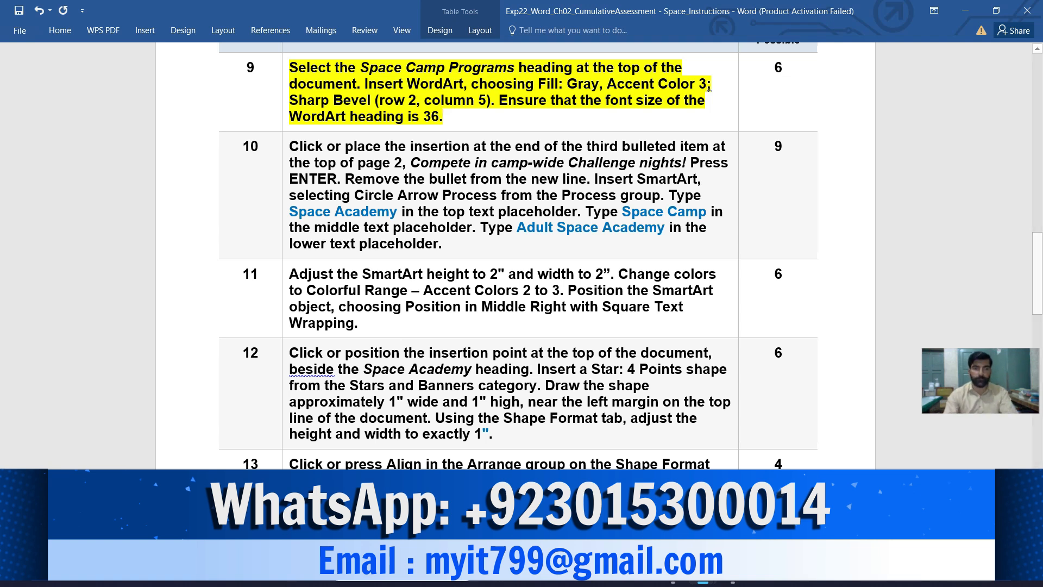
- Convert the SPACE CAMP PROGRAMS heading in the Space document to WordArt with the Fill - Gray-50%, Accent 3, Sharp Bevel style
left_click(639, 530)
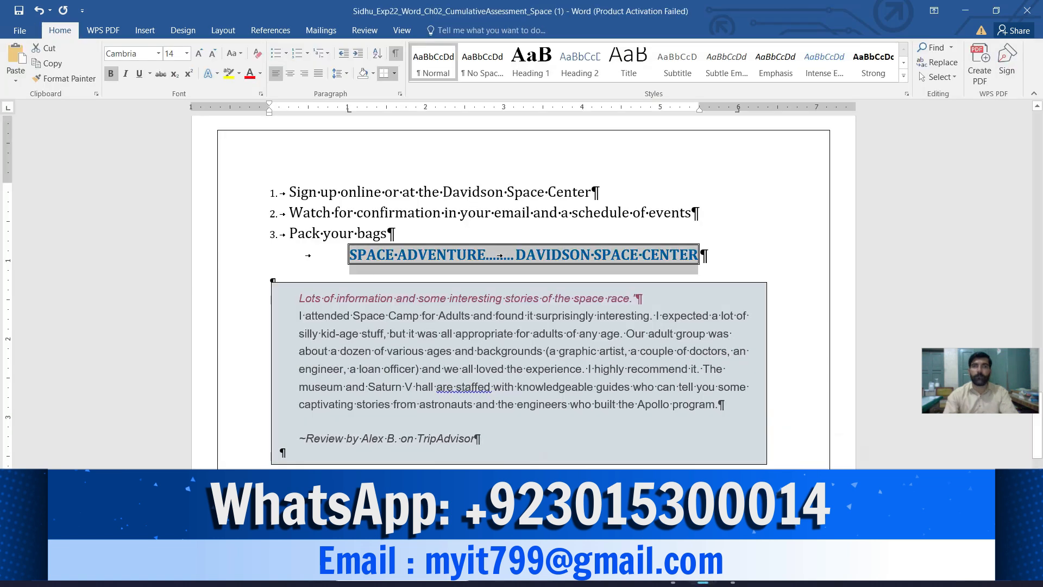
scroll(521, 294, "up", 15)
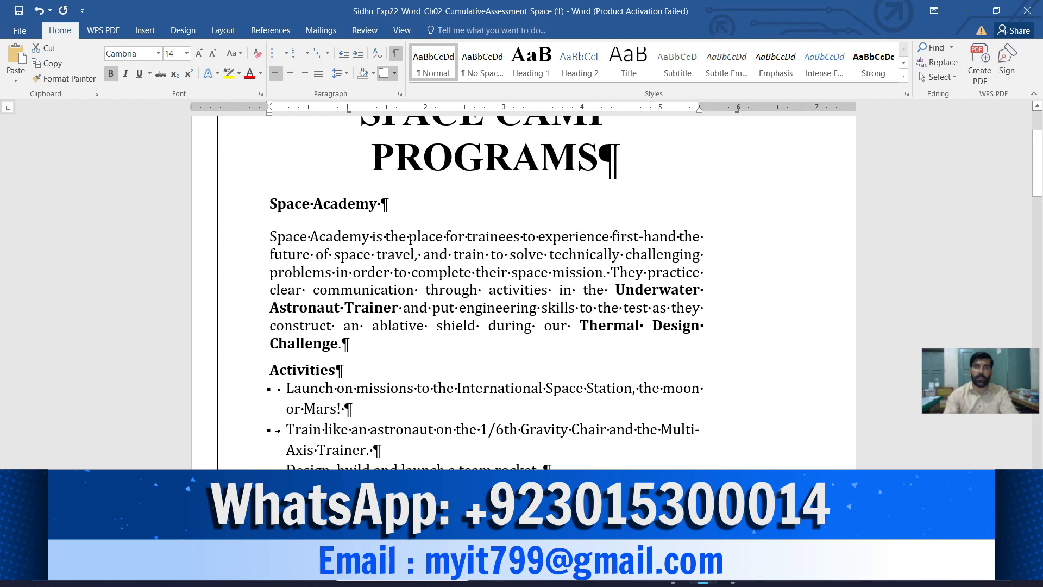
left_click(1034, 92)
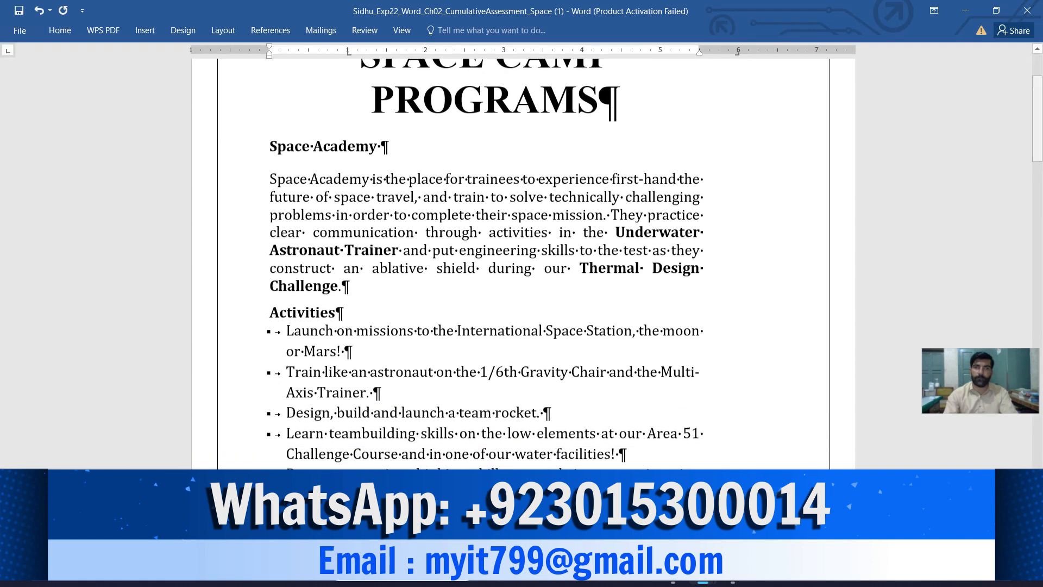
scroll(522, 261, "up", 2)
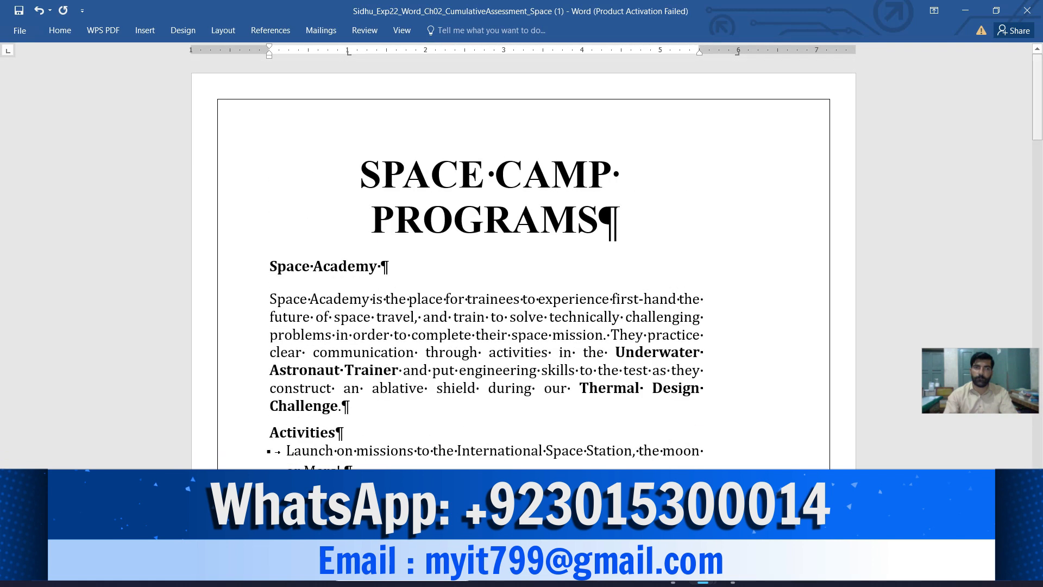
left_click_drag(619, 223, 359, 174)
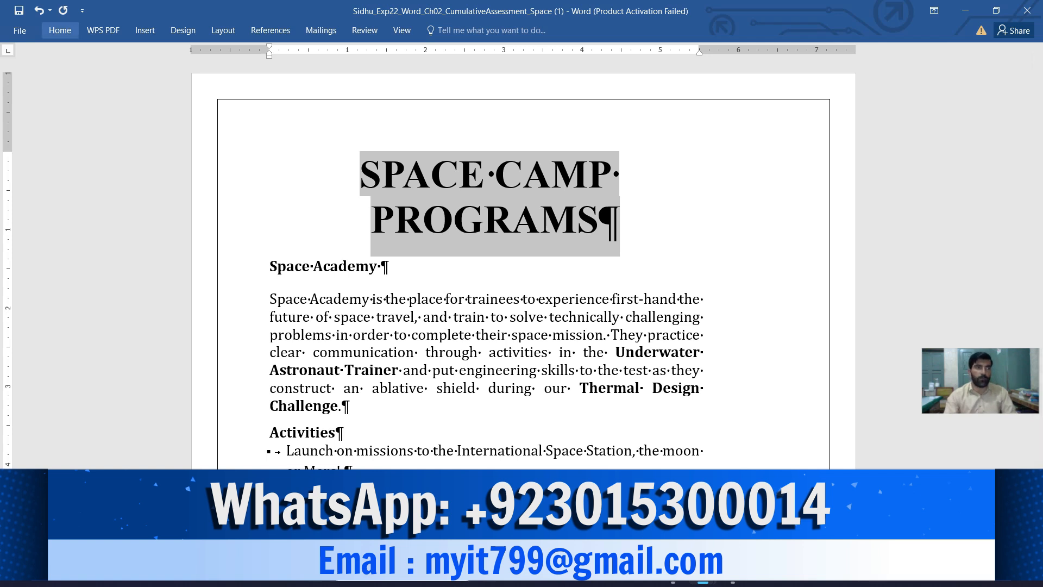
left_click(60, 30)
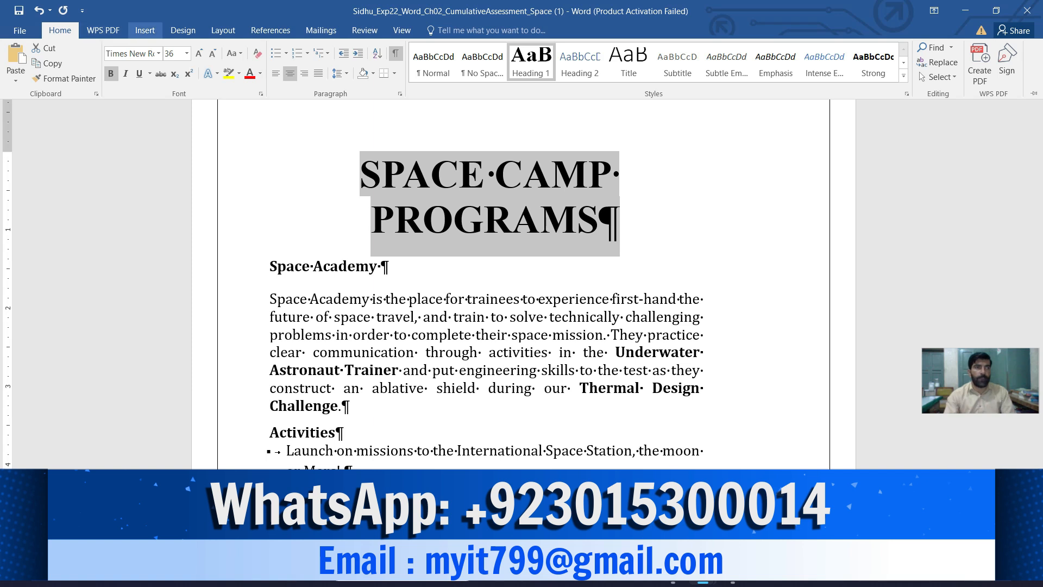
left_click(145, 31)
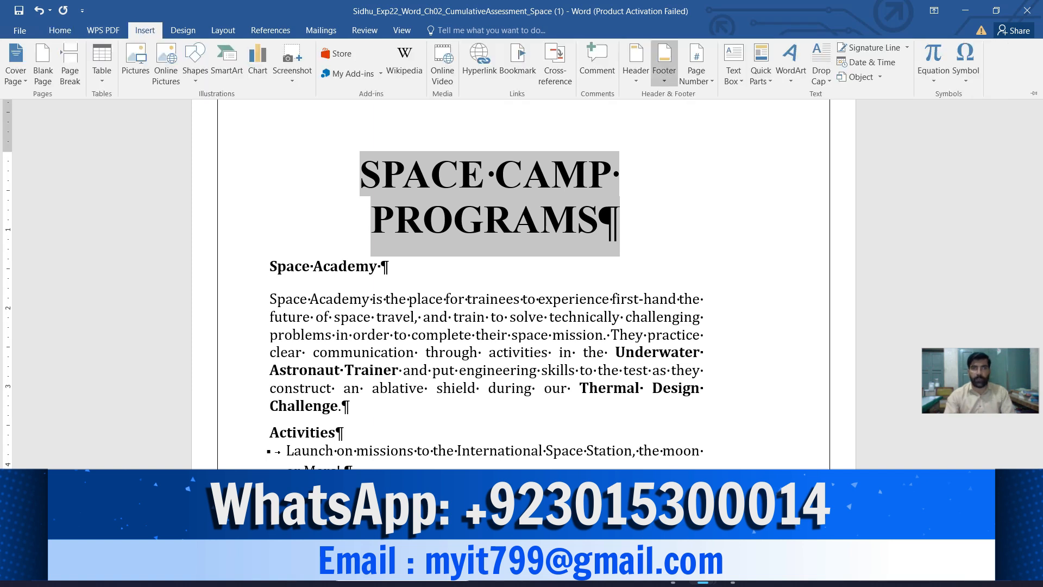
left_click(792, 60)
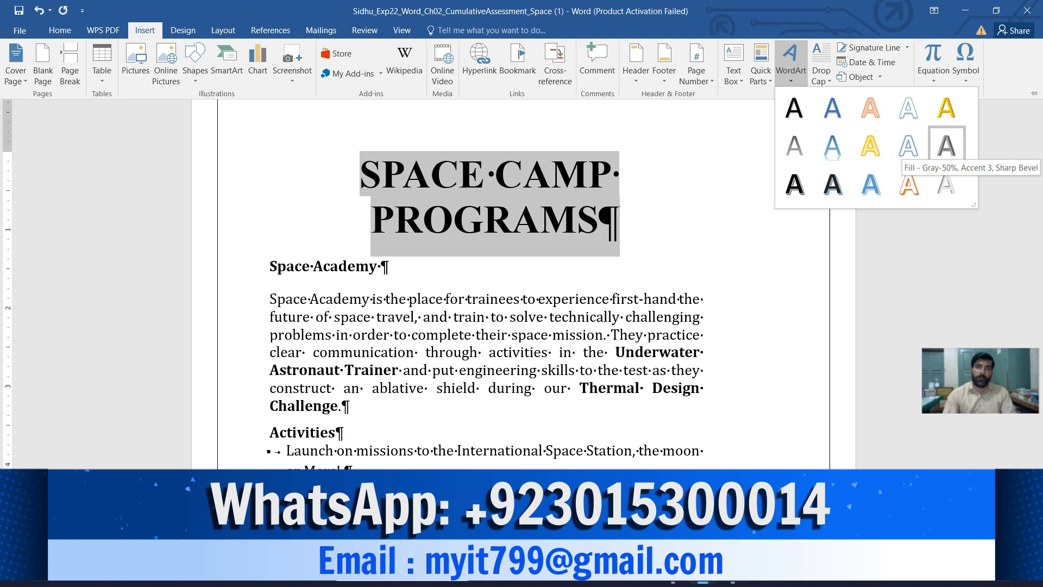
left_click(946, 146)
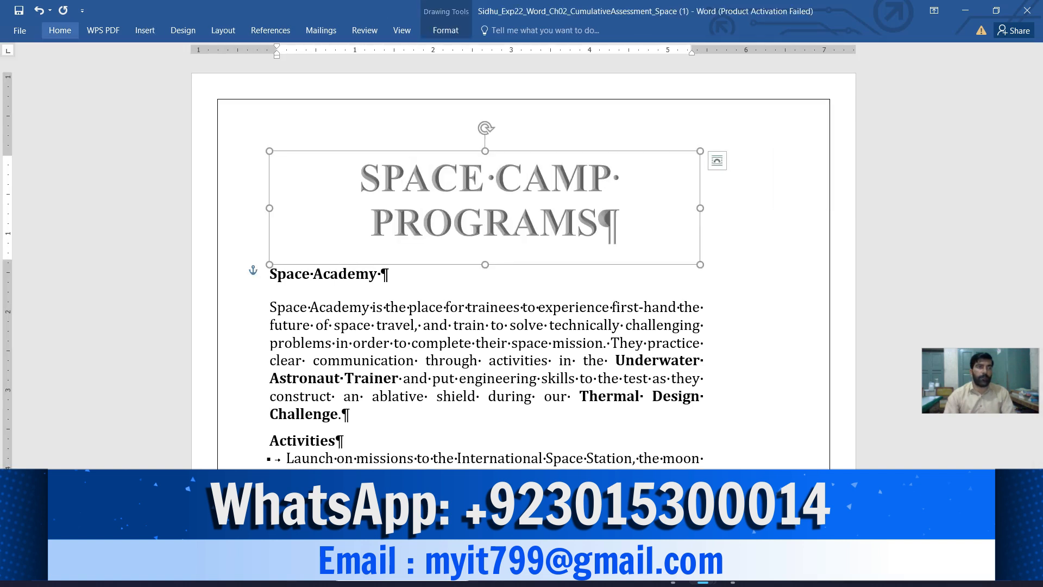
- Check the font size requirement in instruction 9 against the WordArt heading's font size in the Space document
mouse_move(672, 582)
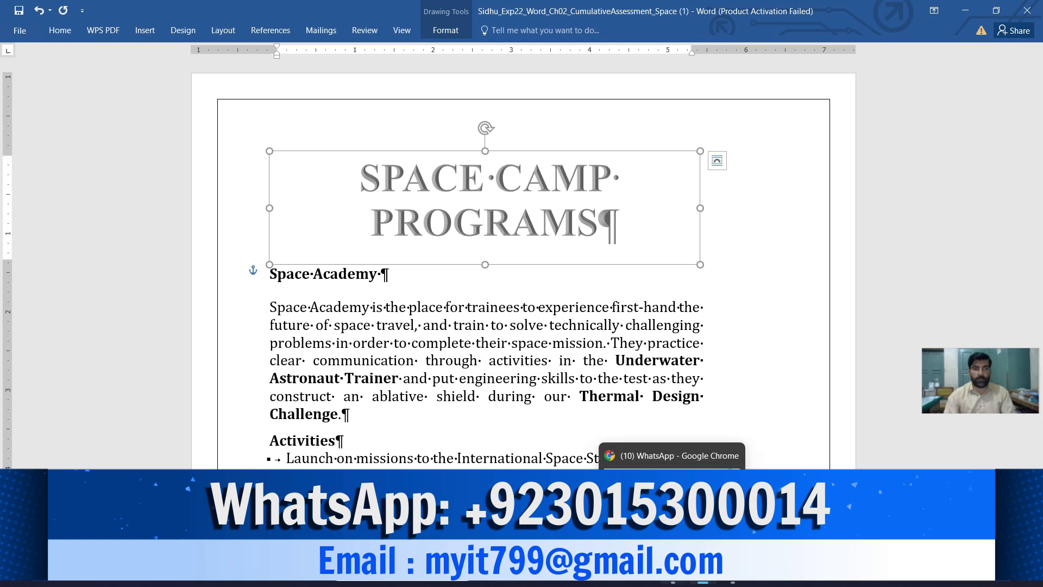
left_click(631, 455)
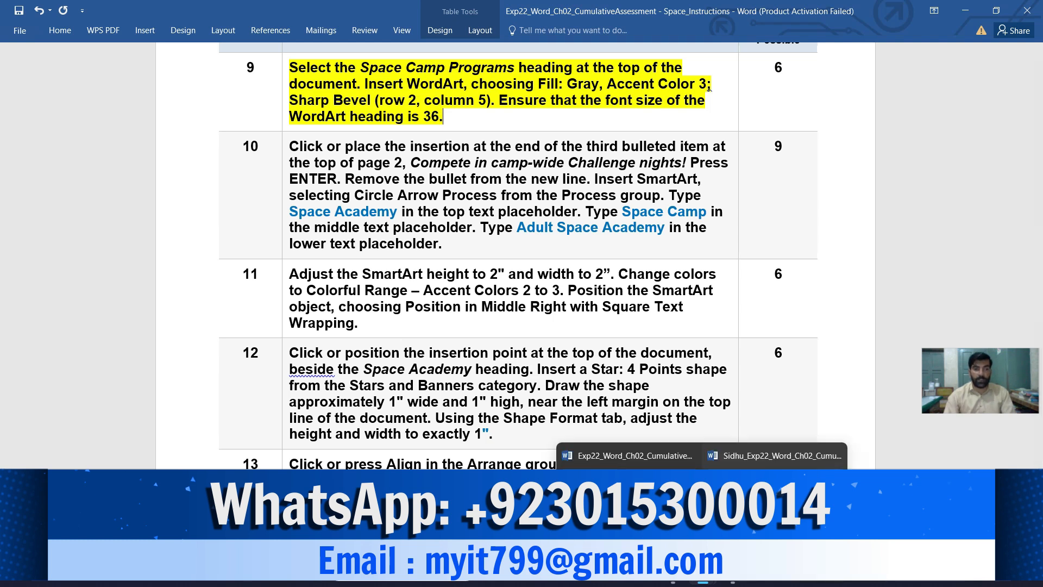
left_click(761, 456)
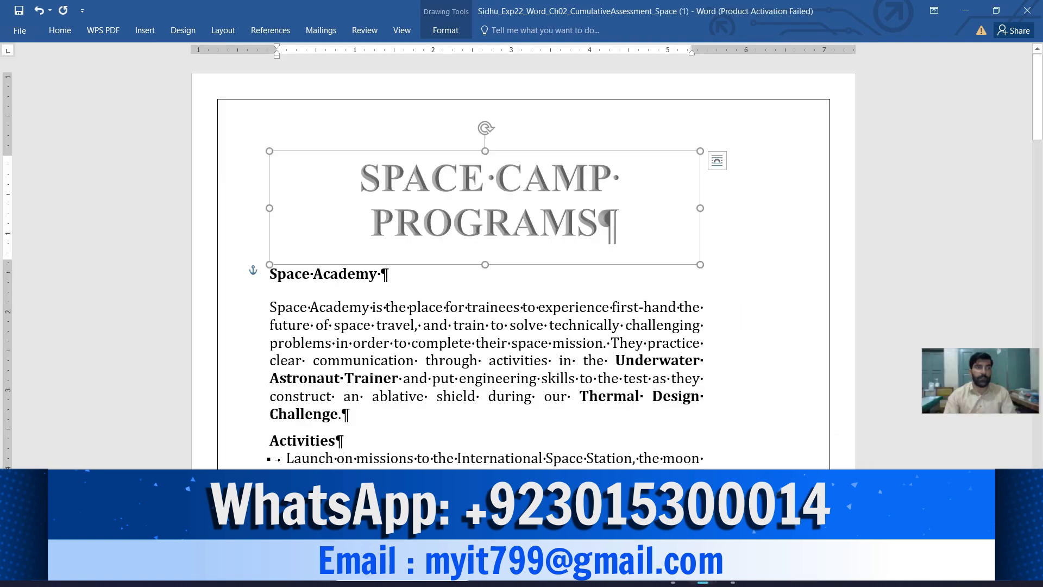
left_click(60, 30)
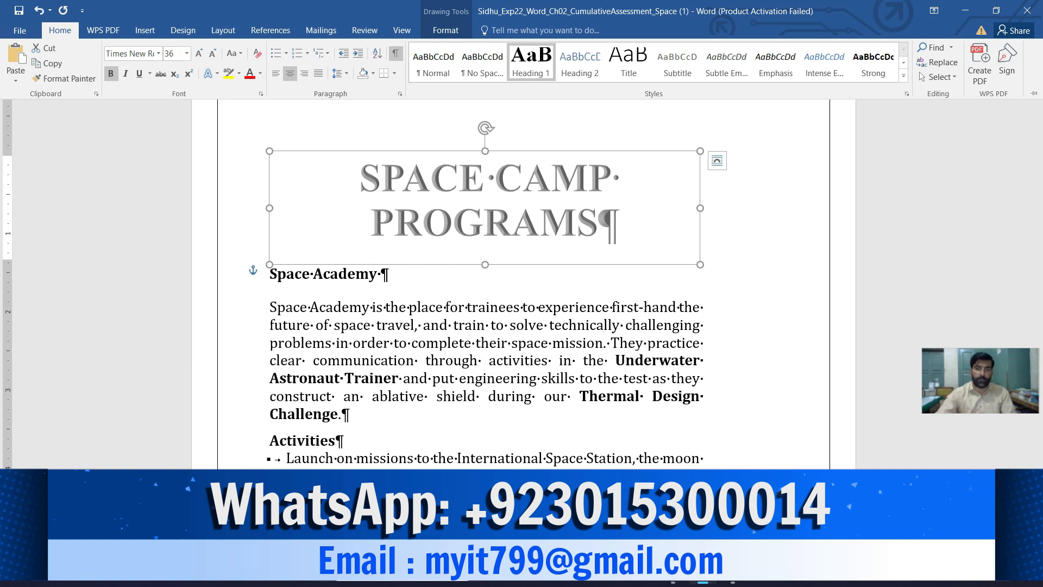
- Undo the last change made to the WordArt heading
key("ctrl+z")
right_click(44, 85)
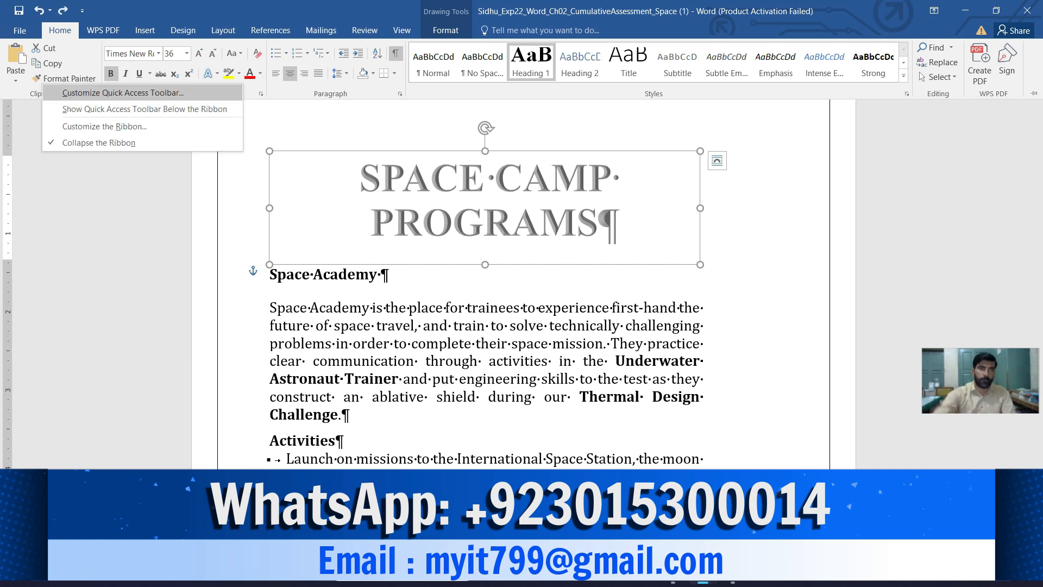
key("Escape")
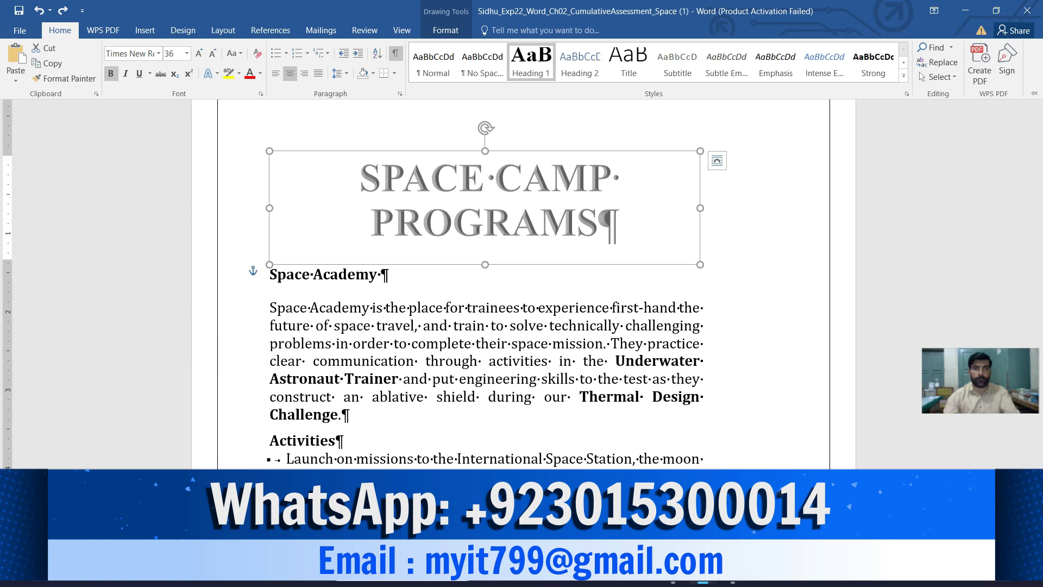
- Widen the SPACE CAMP PROGRAMS WordArt box until its text fits on one line, and left-align the heading text
key("ctrl+F1")
left_click_drag(700, 208, 811, 208)
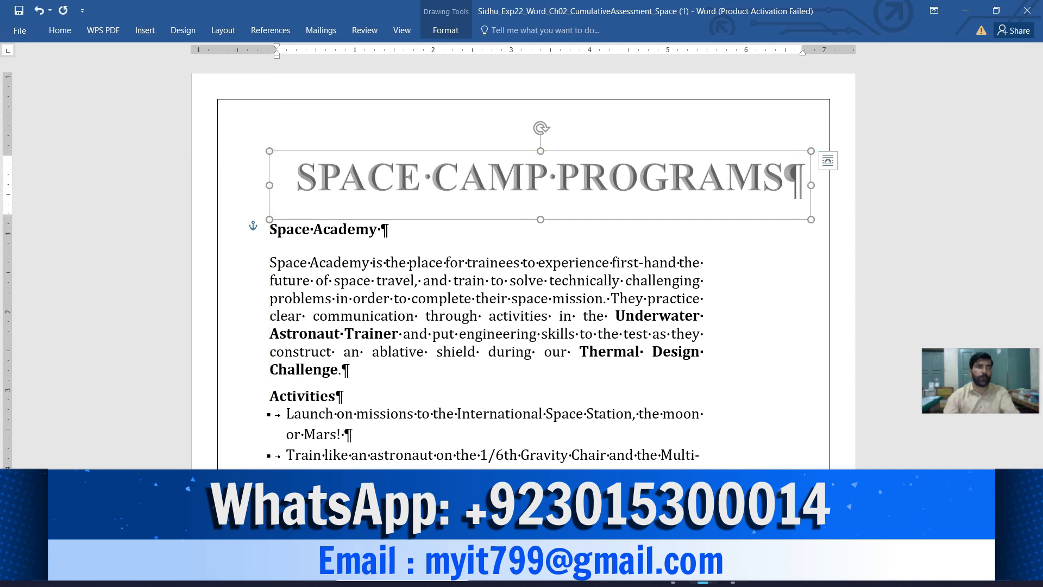
left_click(60, 30)
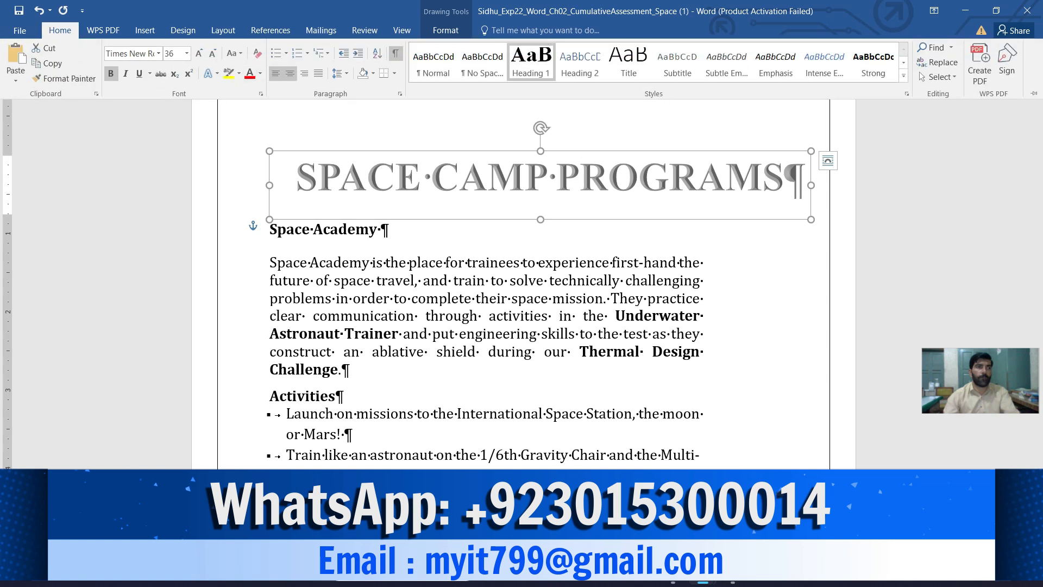
left_click(276, 73)
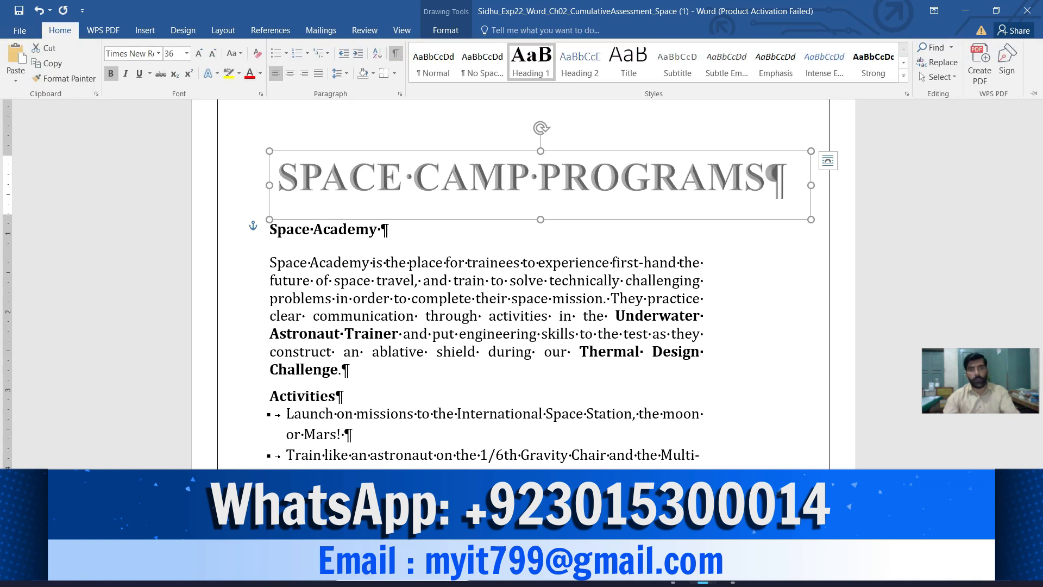
left_click(531, 179)
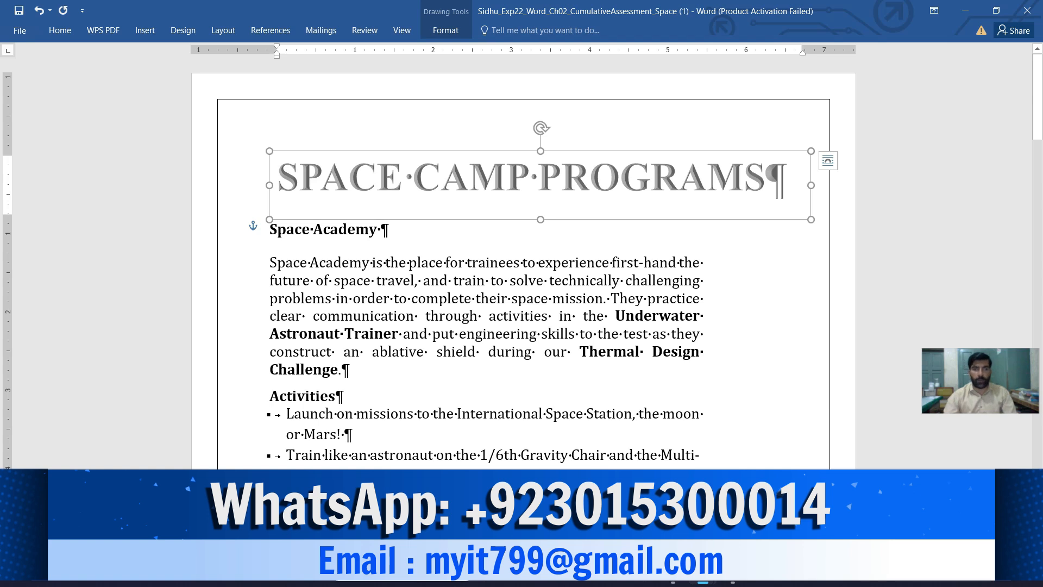
mouse_move(587, 373)
left_mouse_down()
mouse_move(570, 315)
mouse_move(665, 395)
left_mouse_up()
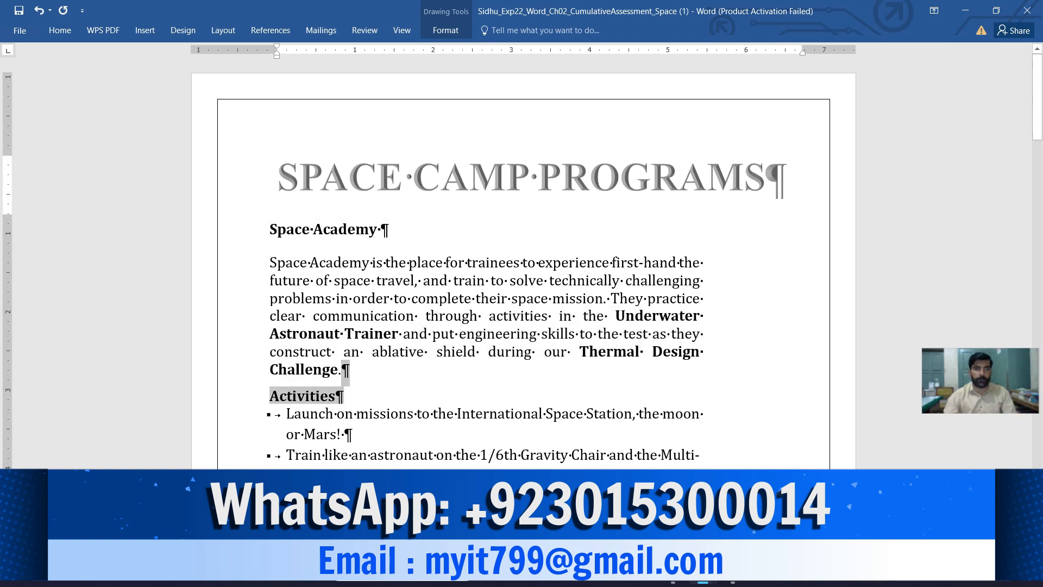
- Switch to the instructions document and review the remaining instructions 10 to 19 and the highlighted ones back to the project description
mouse_move(703, 571)
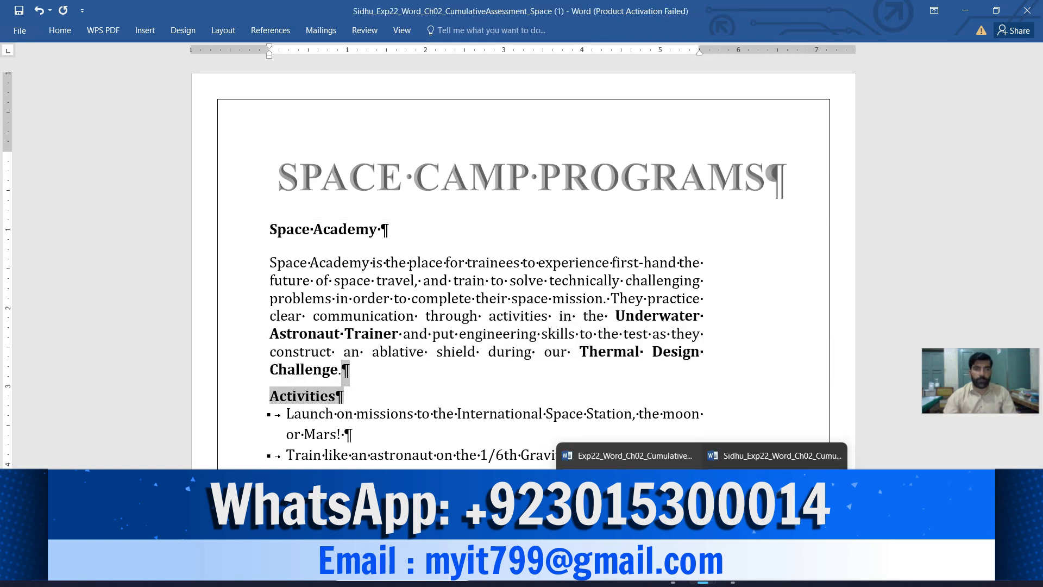
left_click(627, 456)
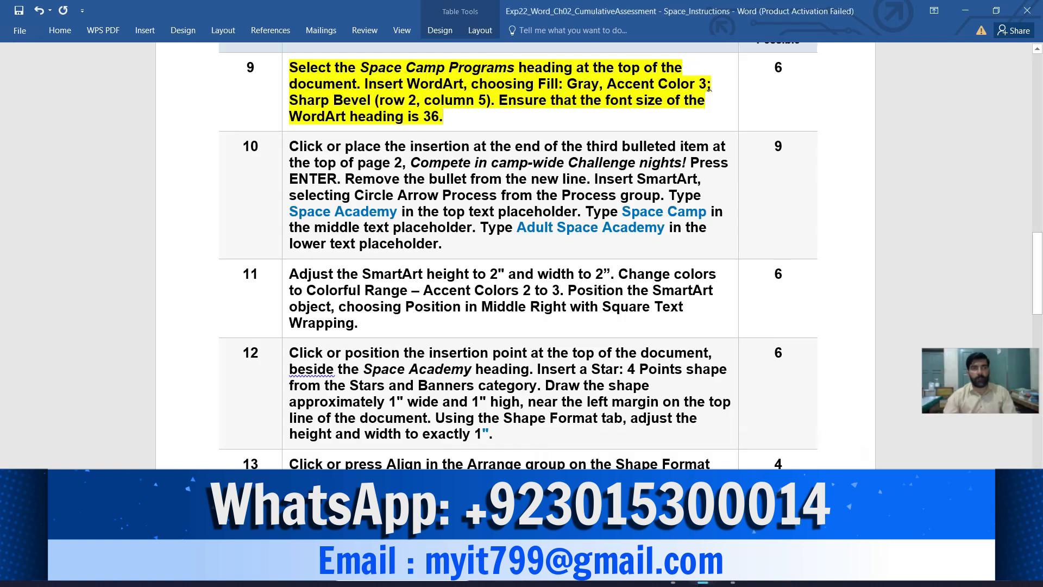
left_click_drag(290, 147, 445, 581)
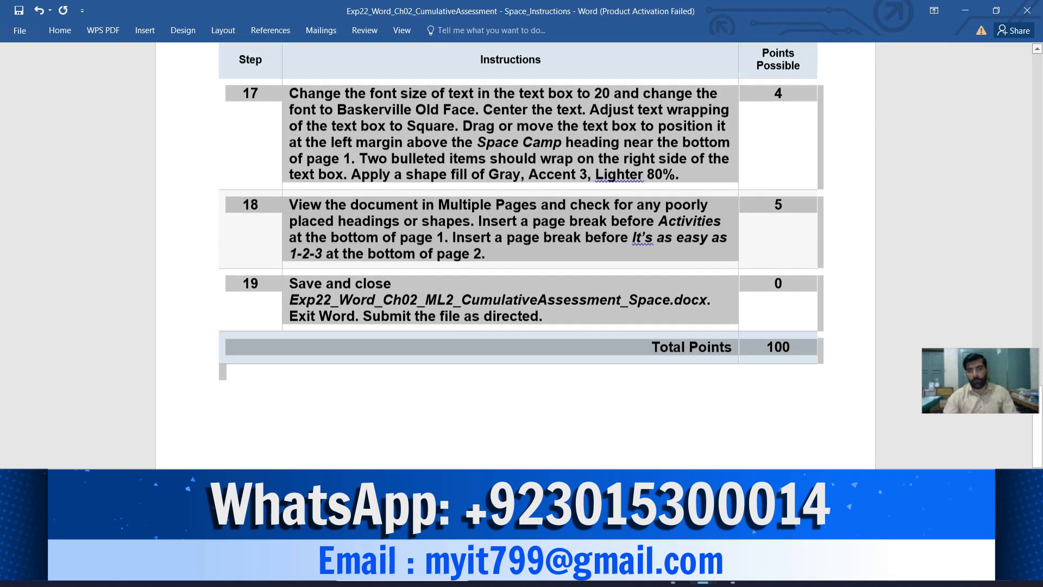
scroll(515, 255, "up", 7)
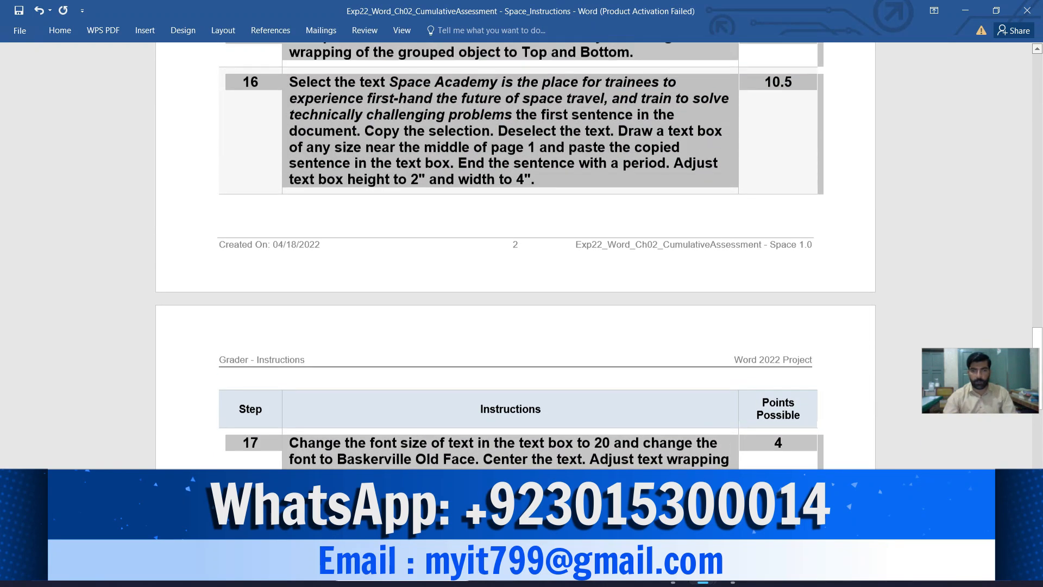
scroll(515, 255, "up", 7)
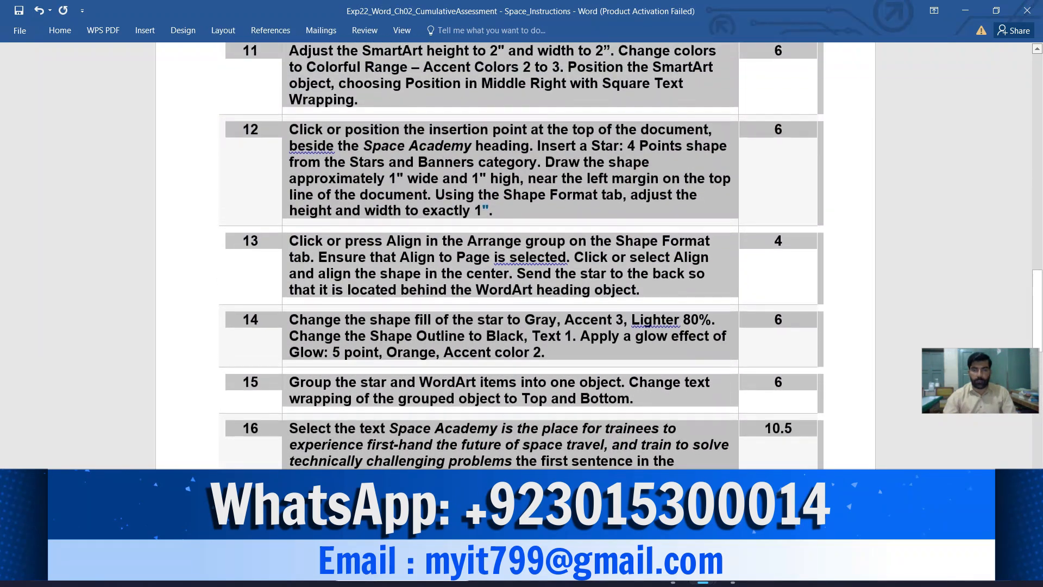
scroll(709, 388, "up", 7)
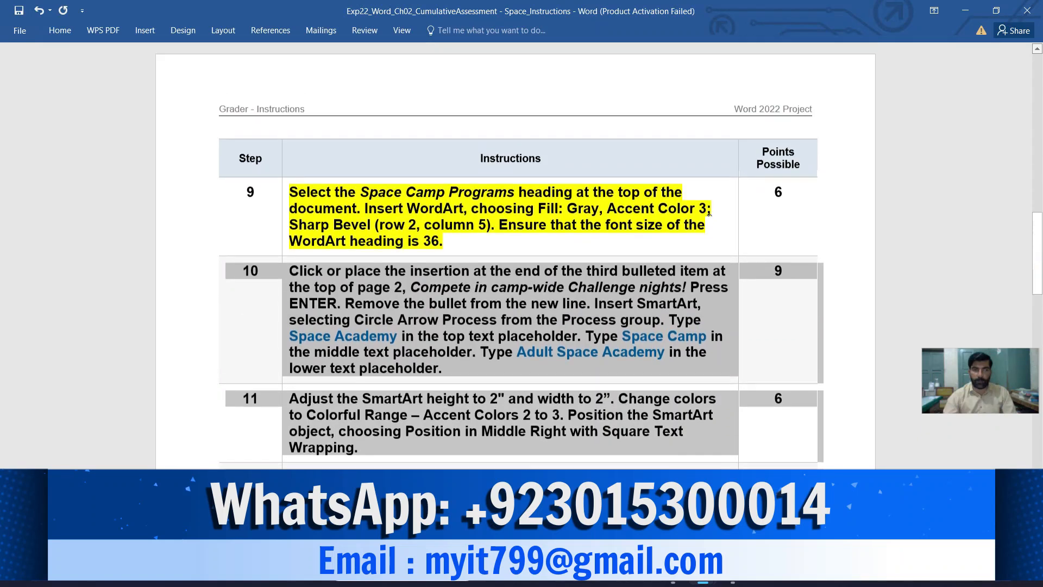
scroll(709, 388, "up", 7)
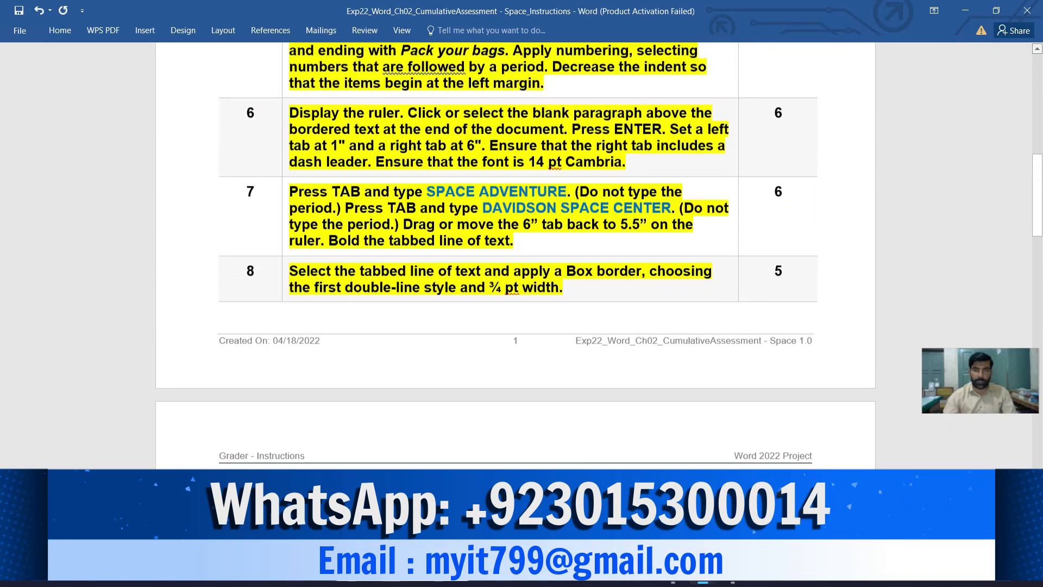
scroll(515, 255, "up", 7)
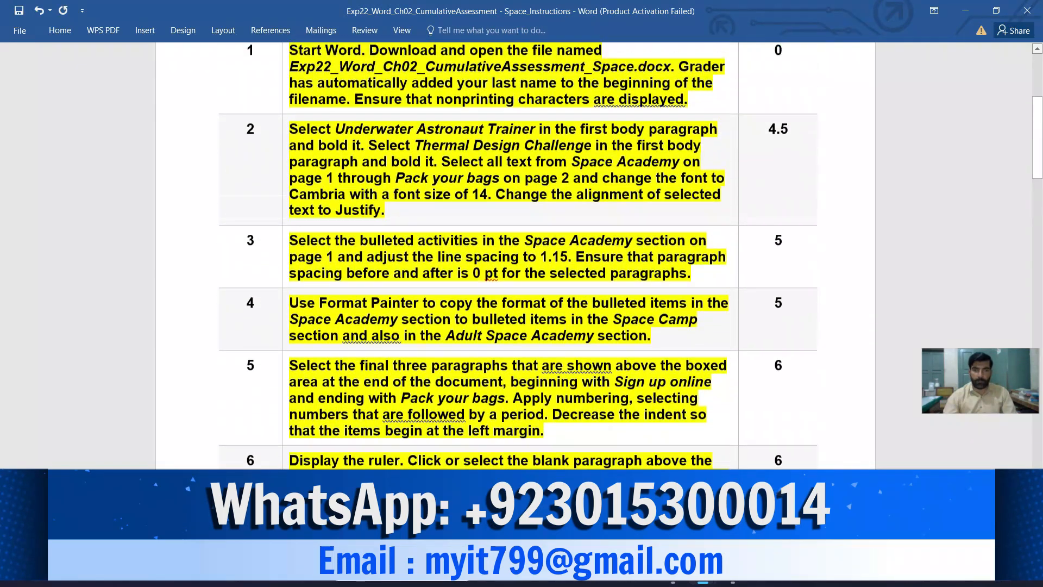
scroll(515, 256, "up", 2)
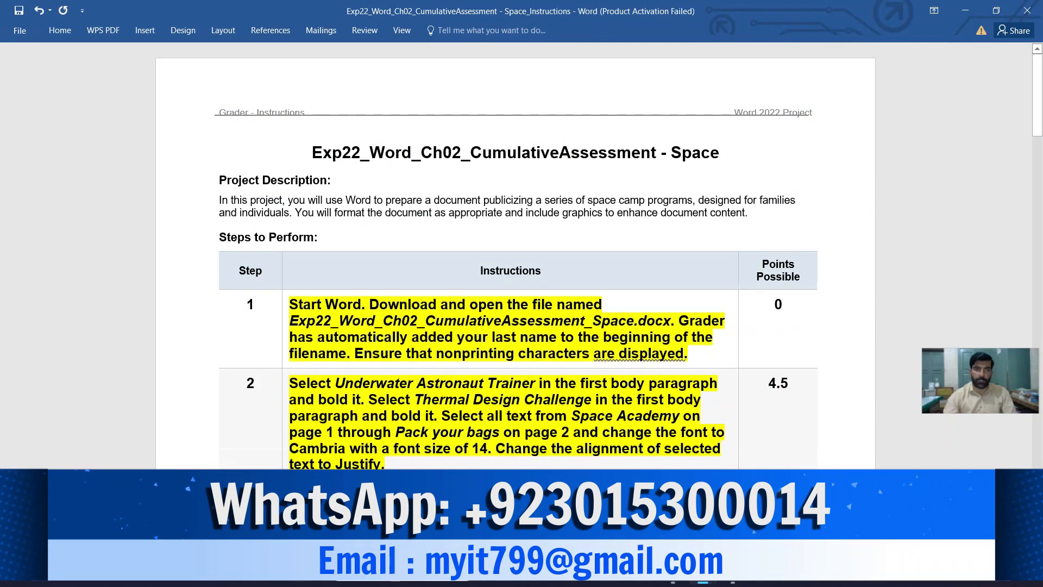
- Switch back to the Space document and review its formatting from the WordArt heading through to the bordered review text at the end
mouse_move(703, 577)
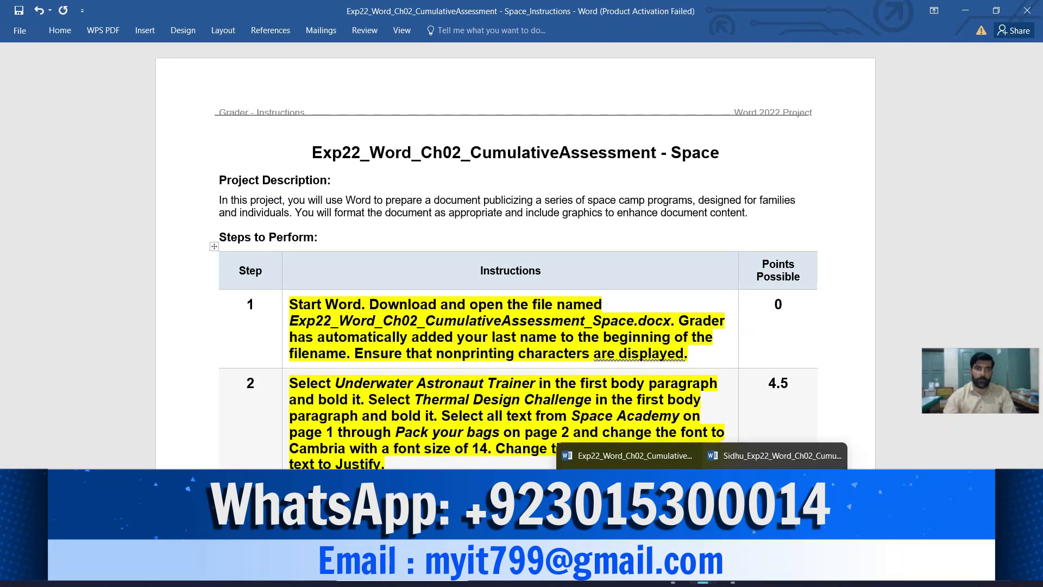
left_click(761, 456)
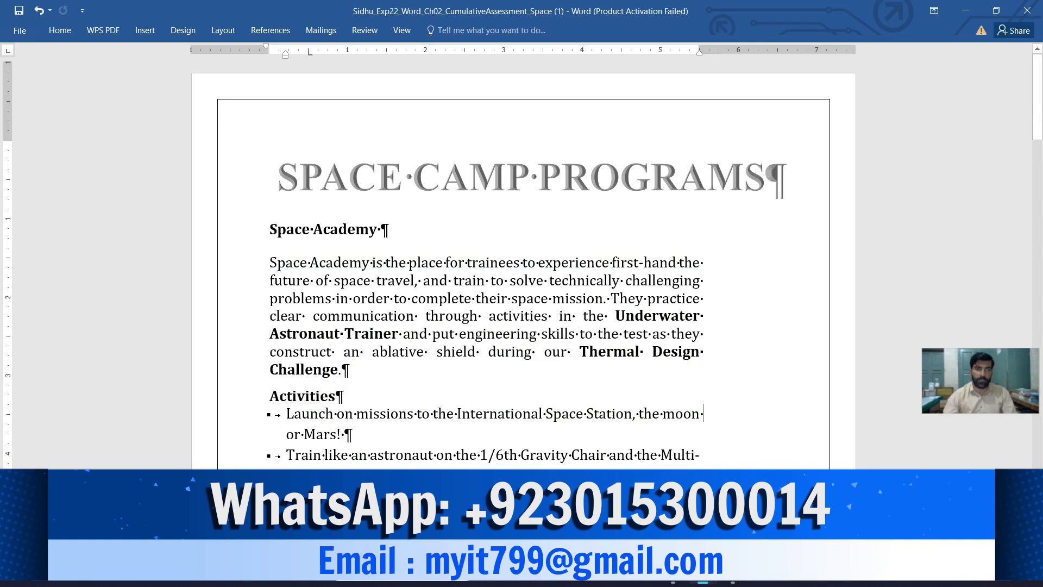
scroll(521, 261, "down", 3)
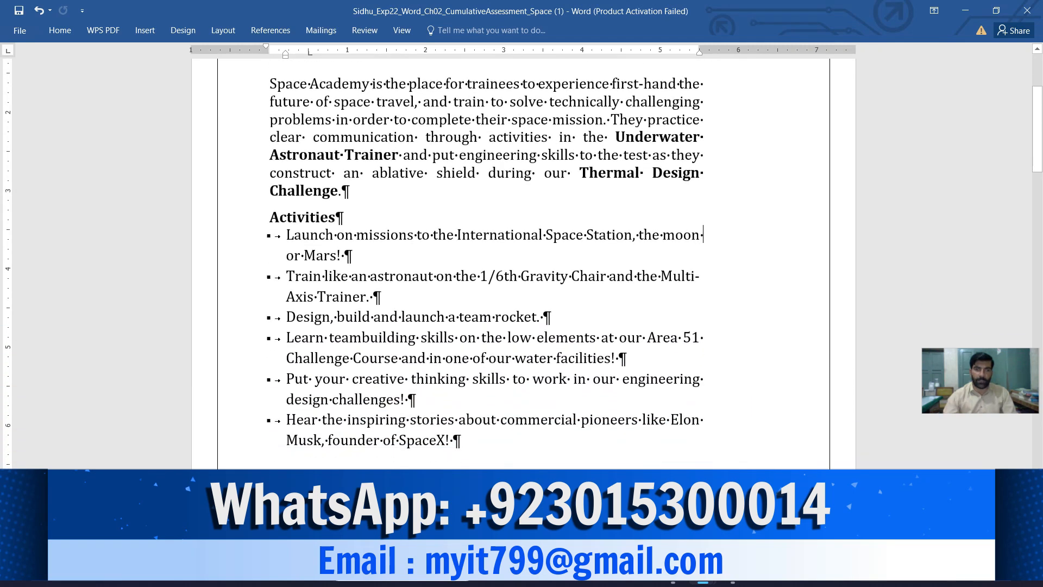
scroll(522, 261, "down", 10)
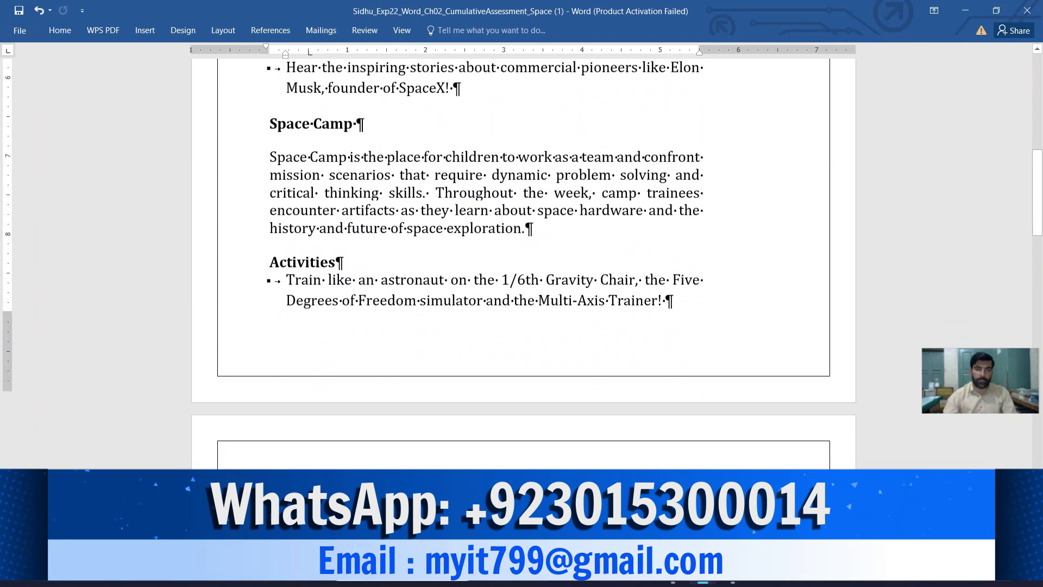
scroll(522, 261, "down", 10)
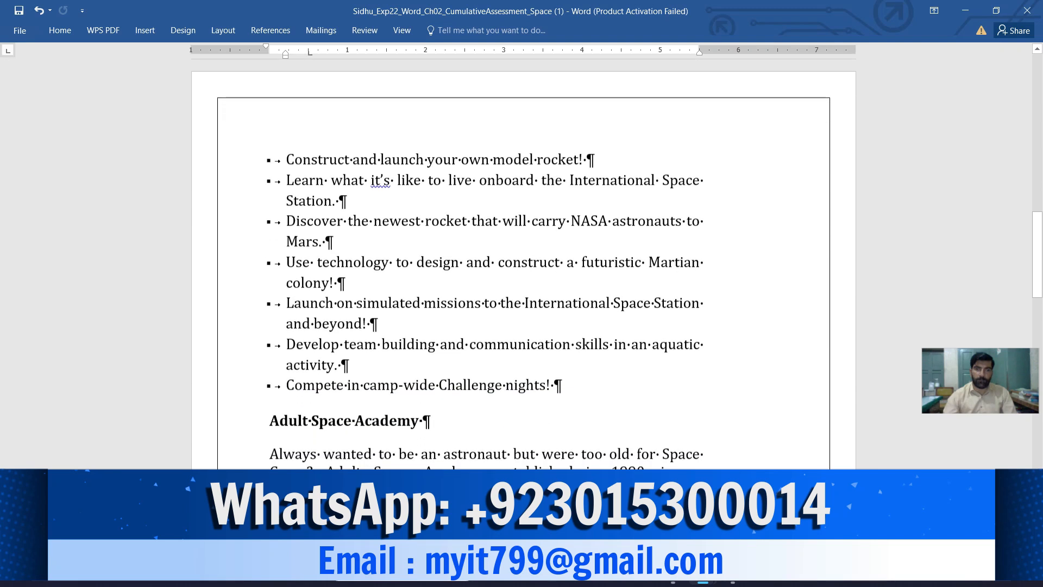
scroll(522, 261, "down", 10)
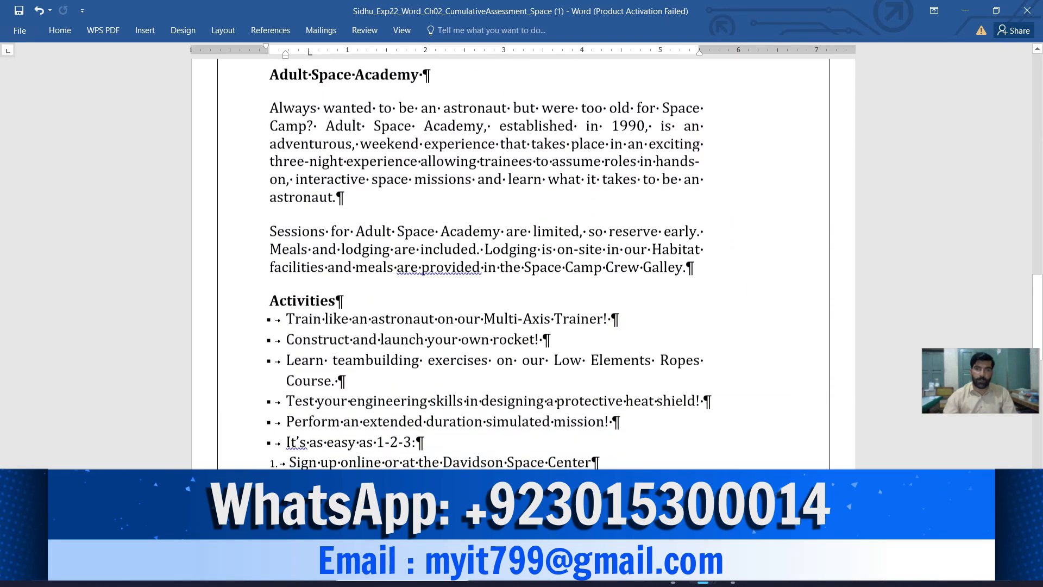
scroll(522, 261, "down", 10)
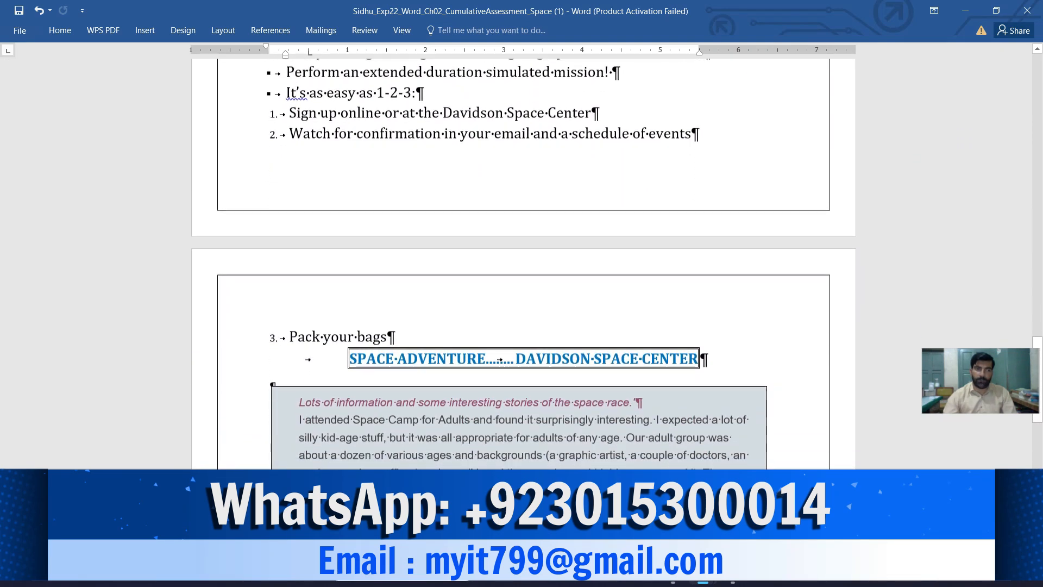
scroll(521, 260, "down", 1)
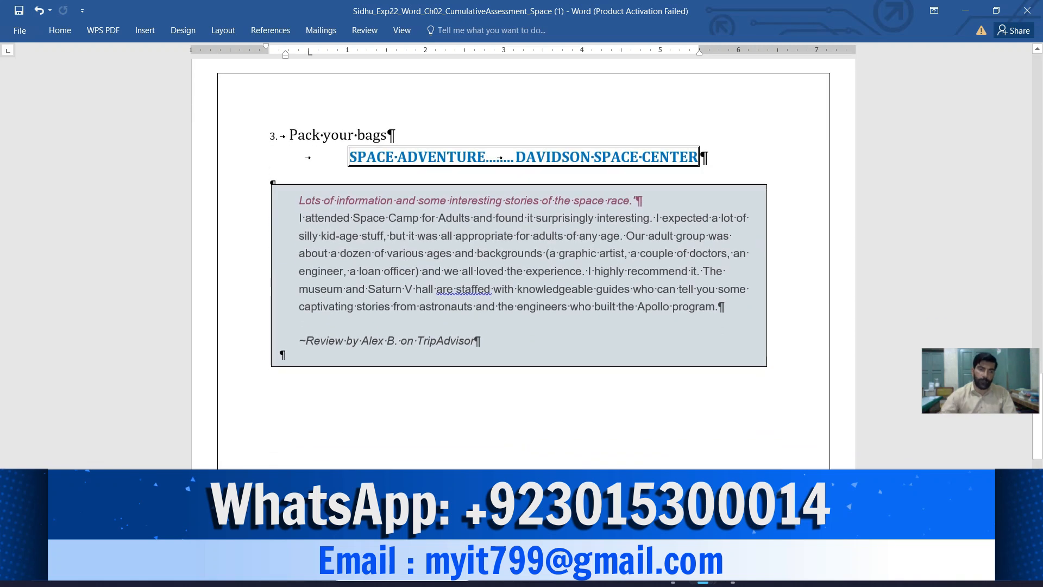